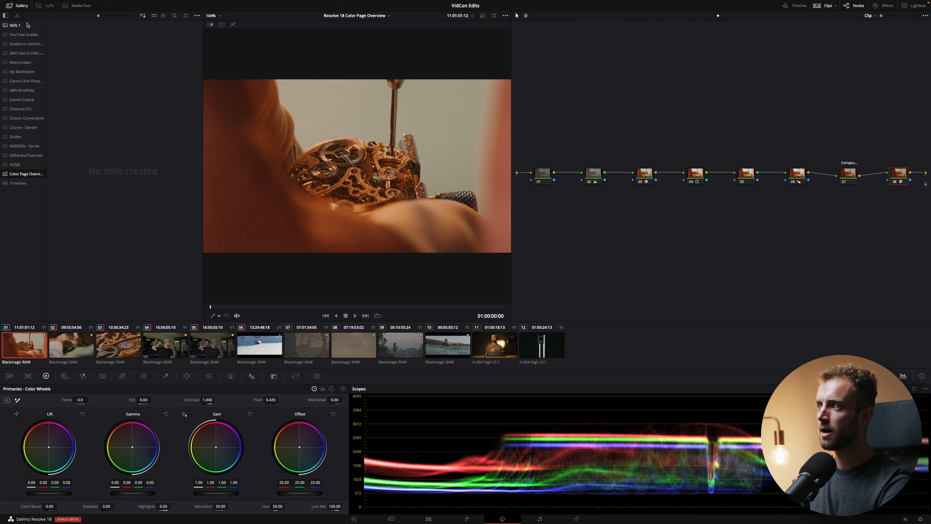
Apply the grade of the still taken from clip 03 to clip 01, and undo the applied grade
drag(71, 36, 28, 177)
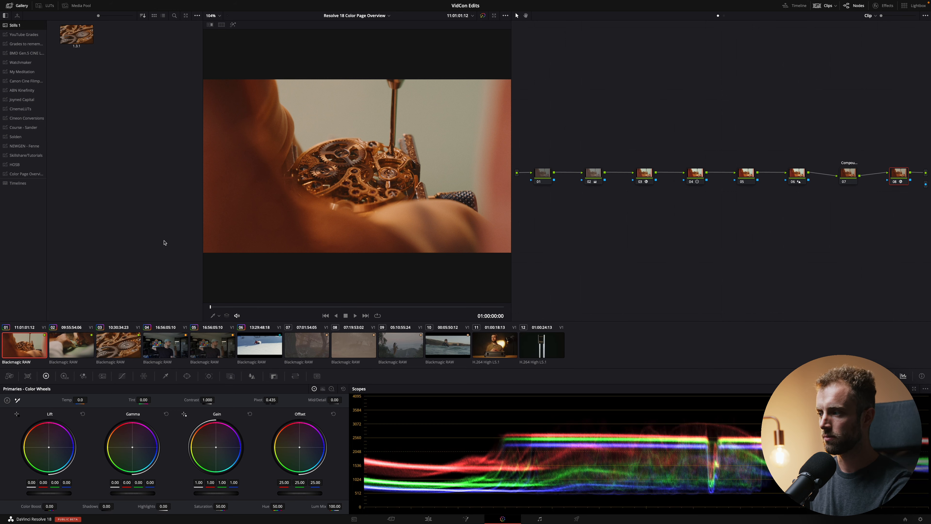
click(129, 341)
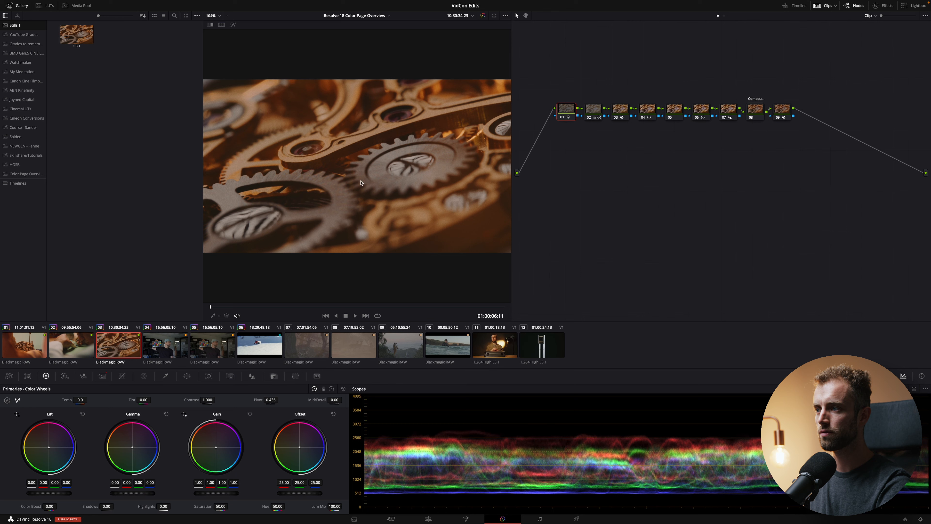
click(39, 343)
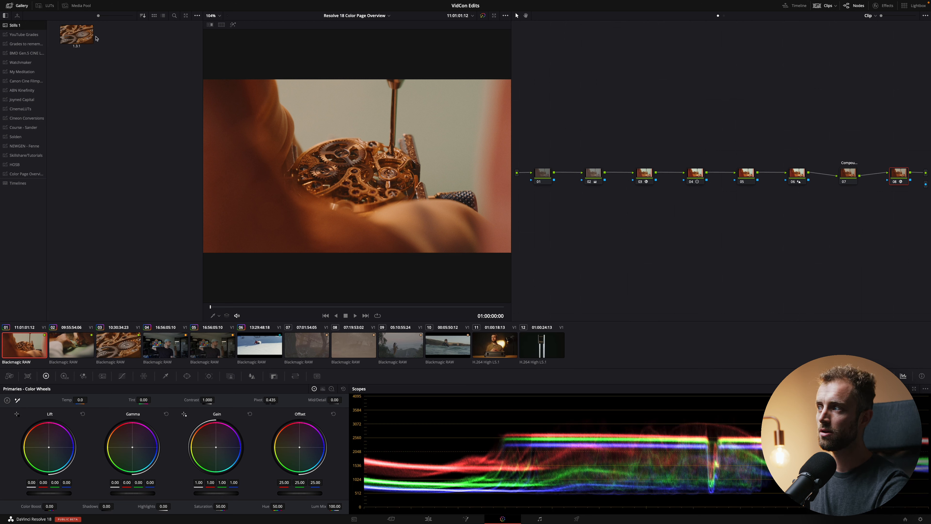
right_click(84, 35)
click(102, 53)
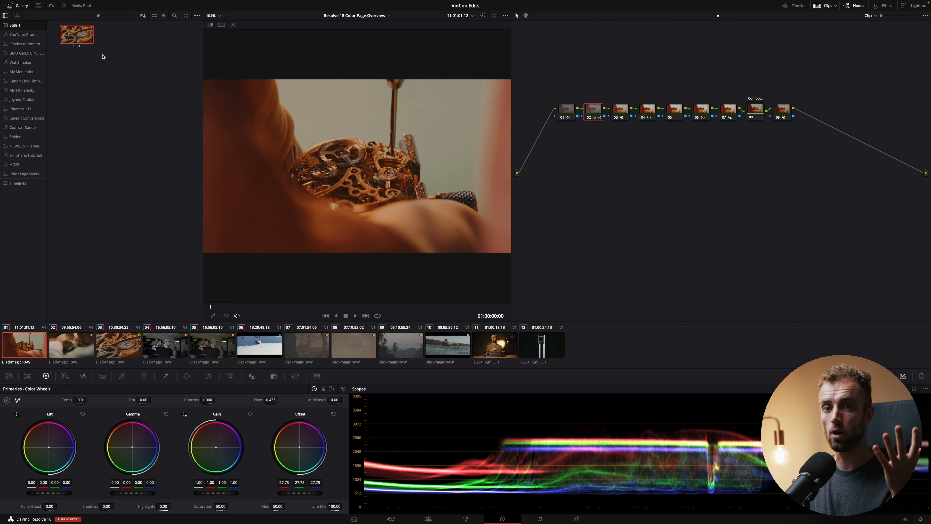
key(ctrl+z)
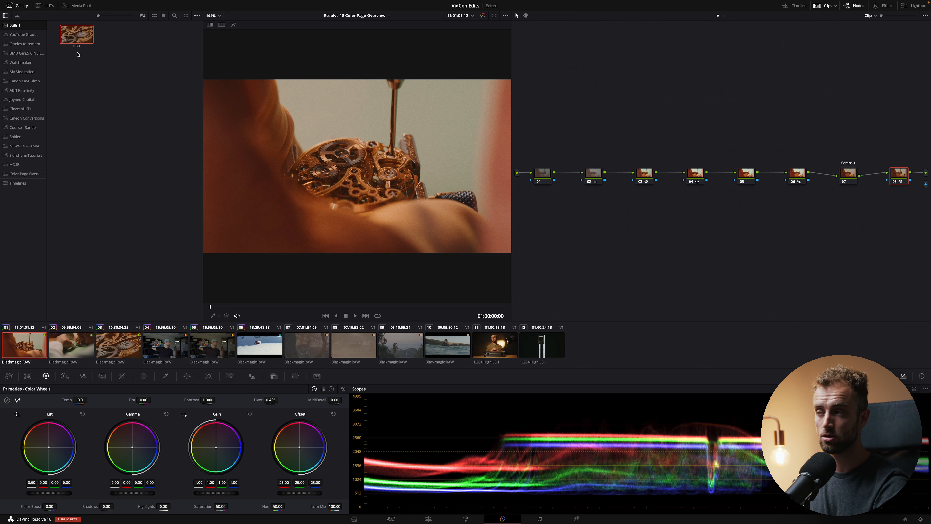
Append the gallery still's node graph to clip 01's existing nodes, and undo the addition
right_click(88, 67)
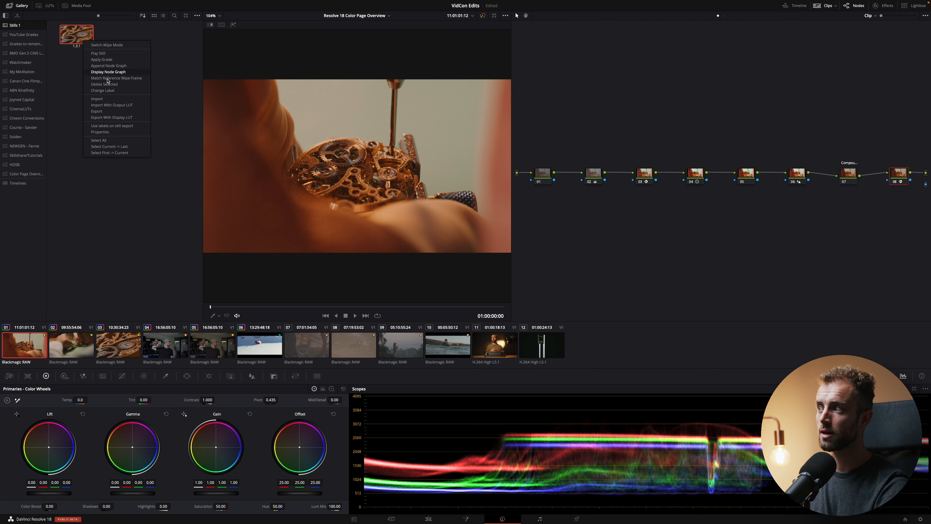
click(119, 71)
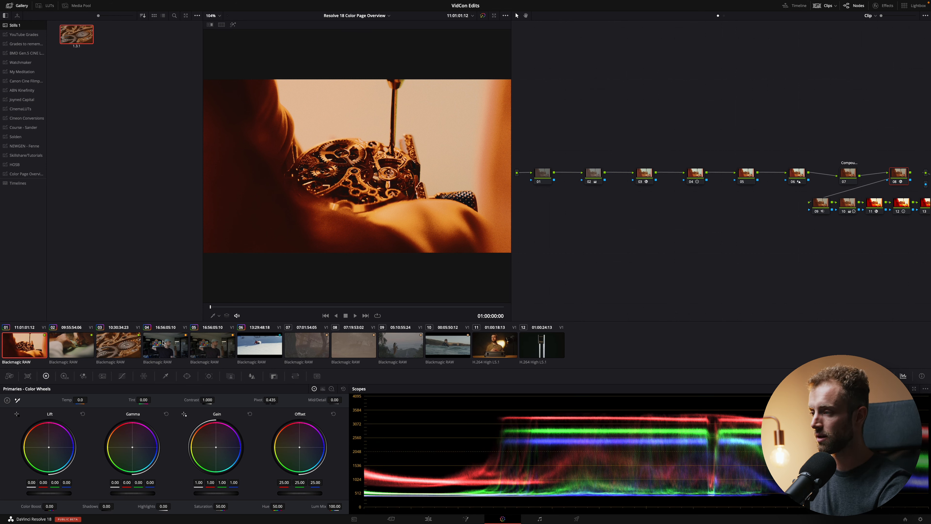
key(super+z)
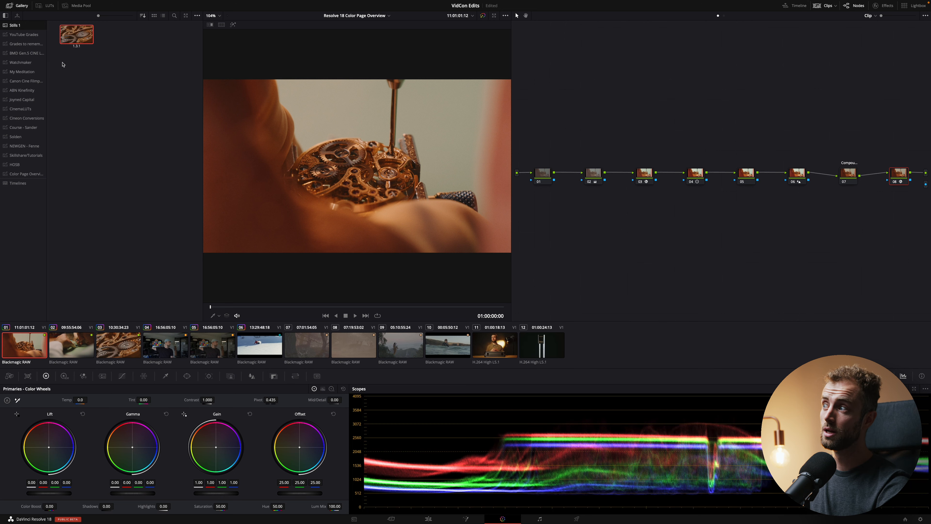
Display the still's node graph, copy its node 06 onto node 05 of clip 01, and undo the copy
right_click(83, 37)
click(102, 69)
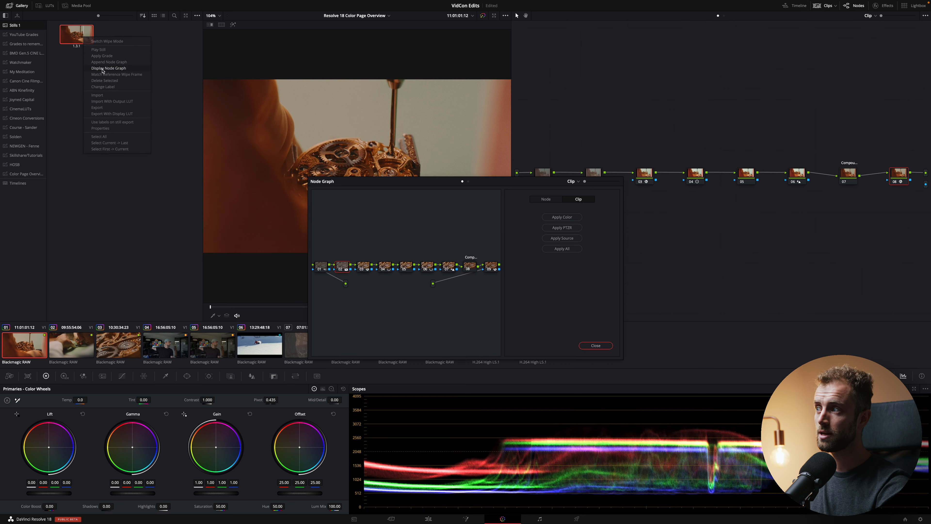
drag(449, 185, 283, 163)
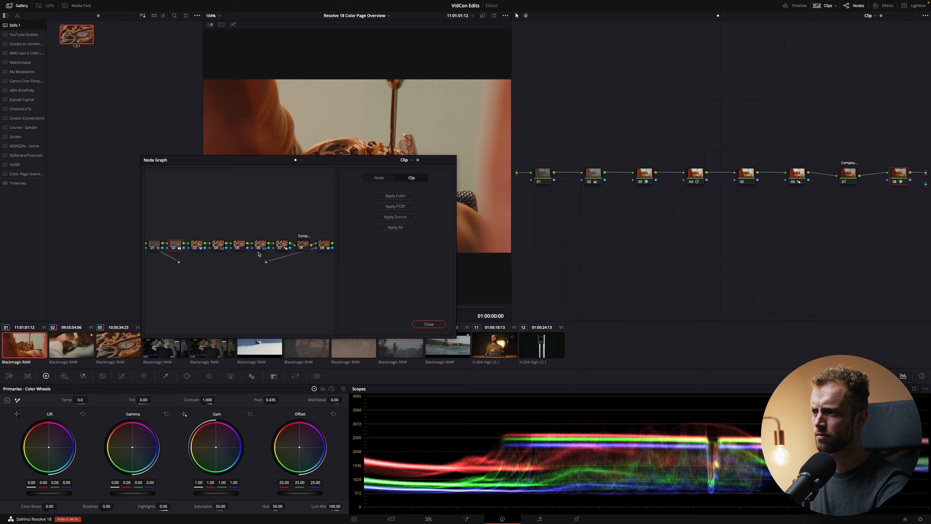
drag(260, 246, 748, 174)
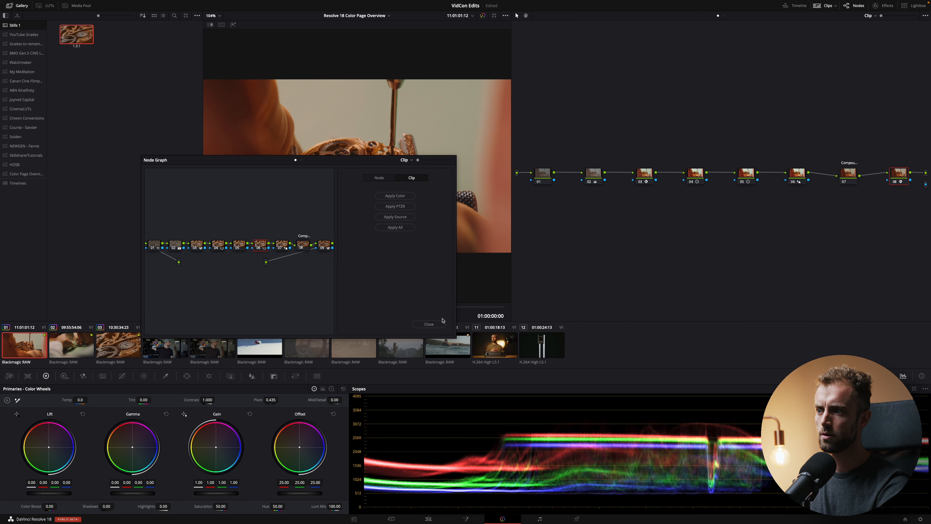
click(437, 324)
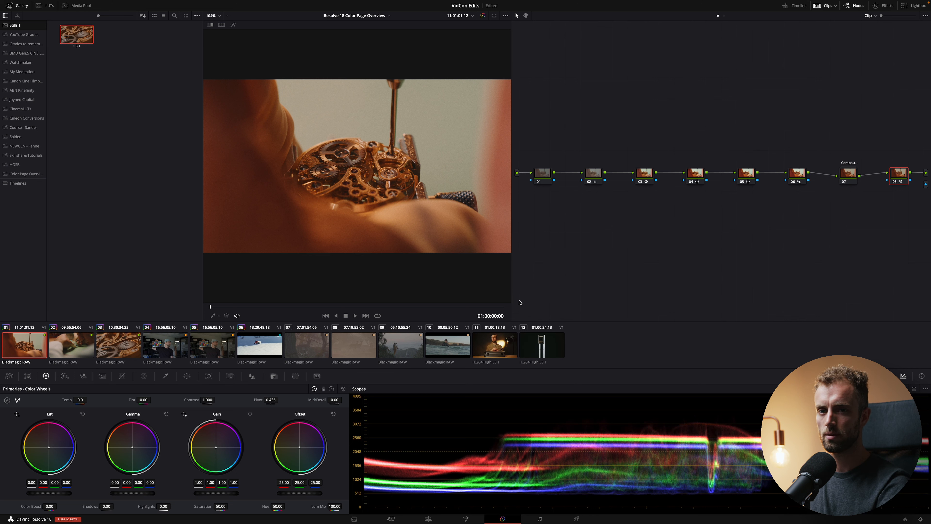
click(749, 174)
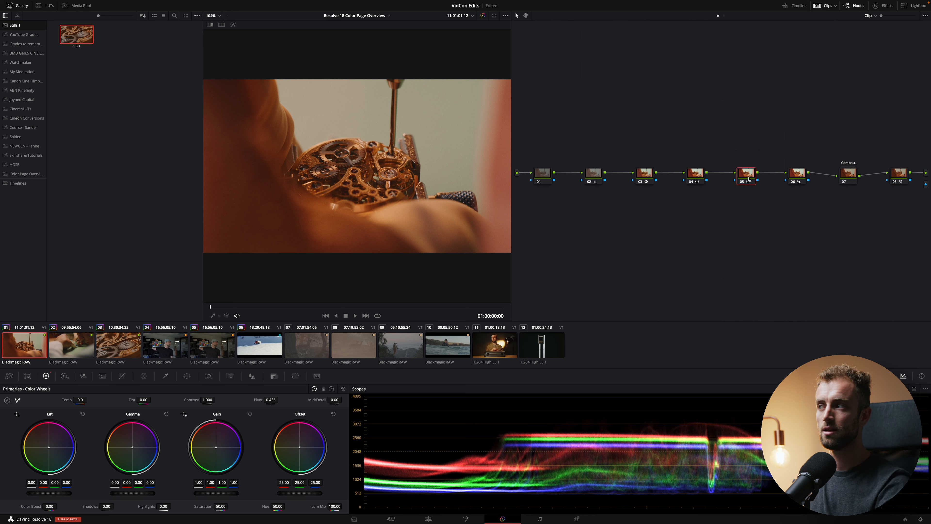
key(super+z)
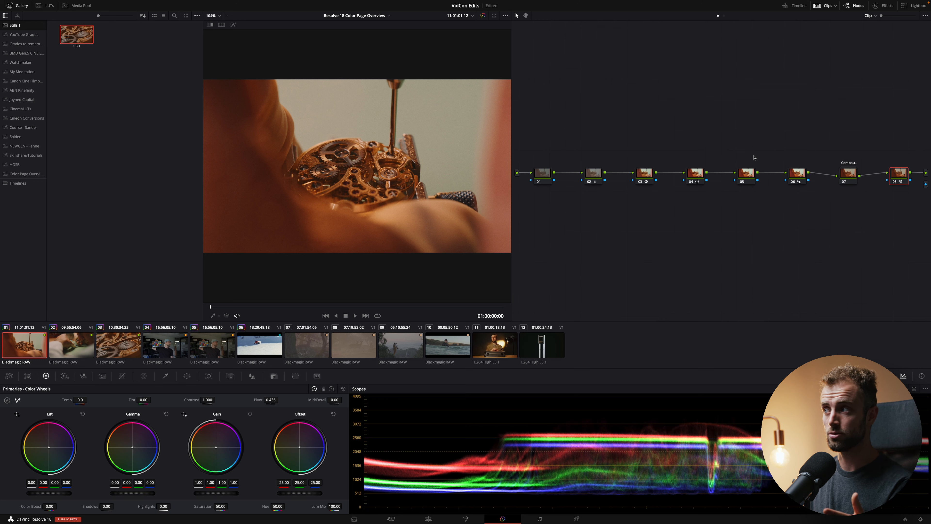
Label the gallery still "HEY YT"
right_click(89, 32)
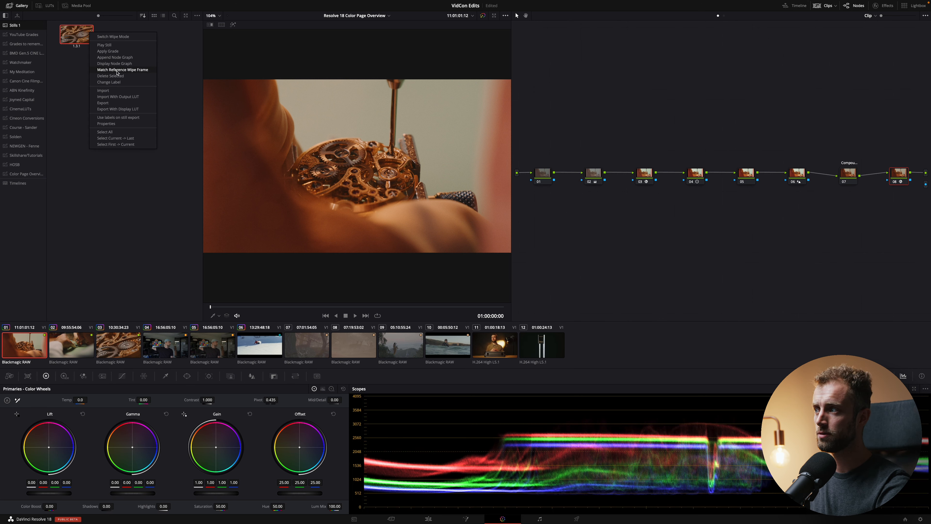
click(109, 82)
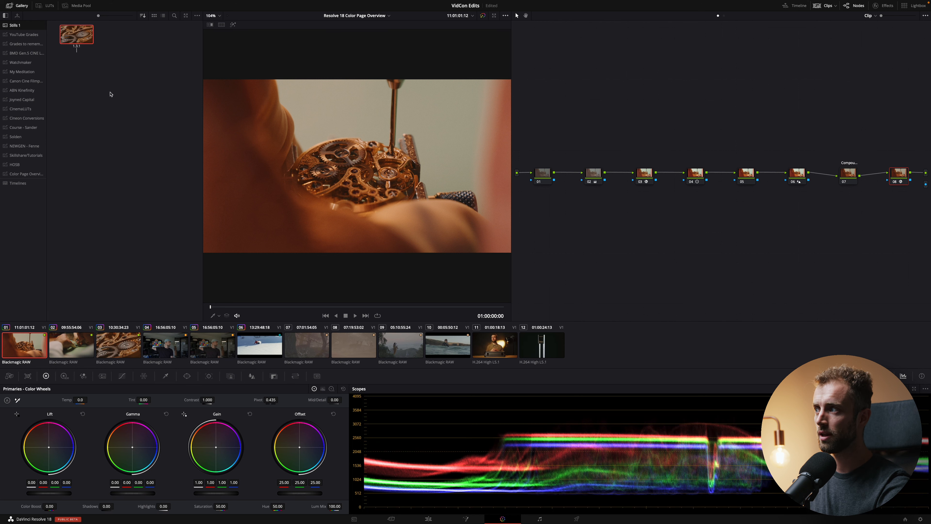
text(HEY YT)
key(Return)
click(87, 61)
Examine the Export Stills dialog and the remaining still options for the HEY YT still, without exporting
right_click(82, 39)
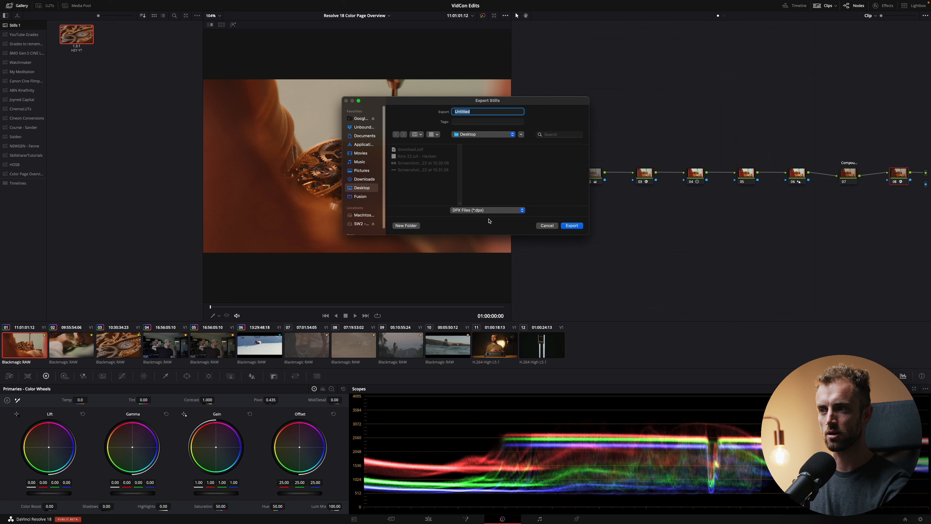
click(547, 225)
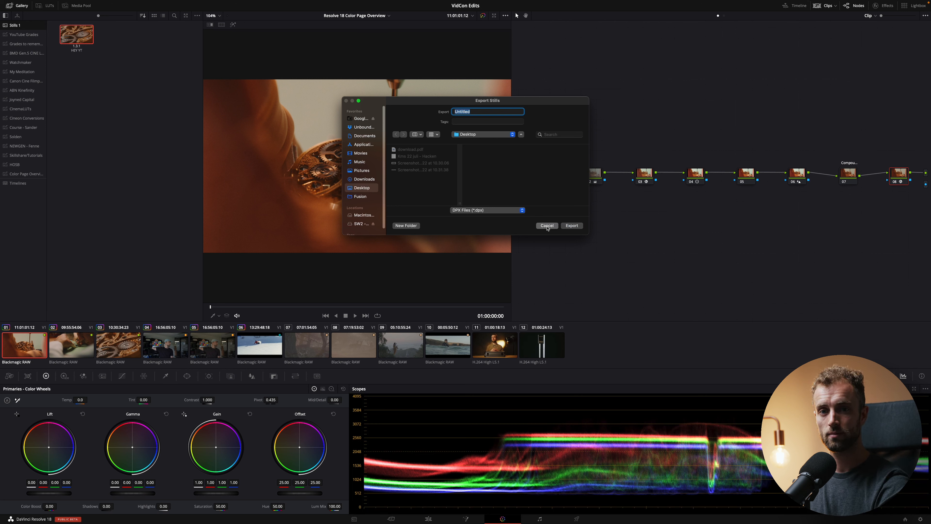
right_click(87, 41)
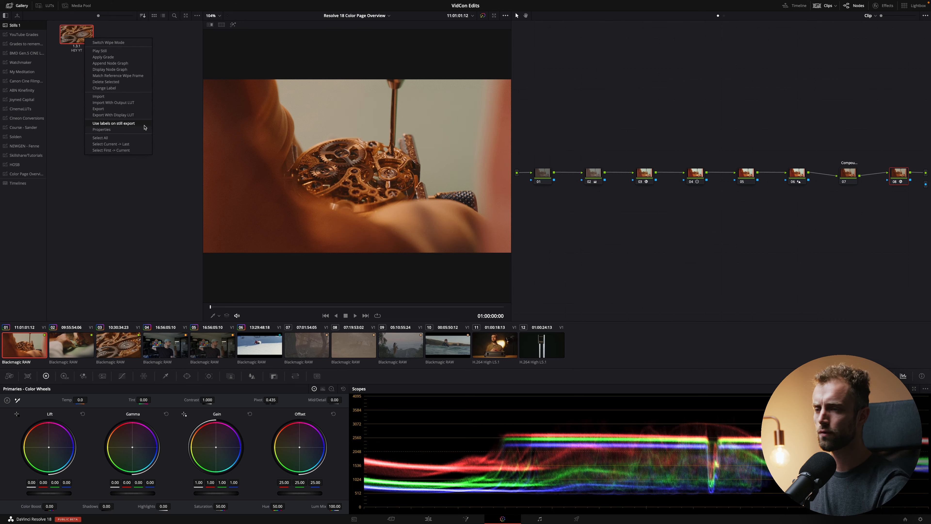
click(167, 105)
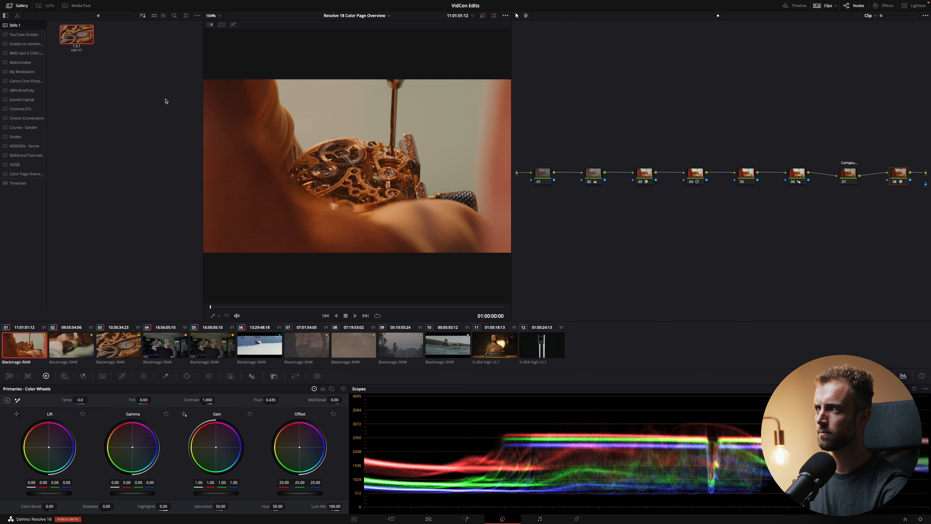
Examine the gallery's thumbnail size, sort options, list and thumbnail views, search field and additional options
mouse_move(98, 16)
mouse_down()
mouse_move(120, 18)
mouse_move(99, 16)
mouse_up()
click(142, 16)
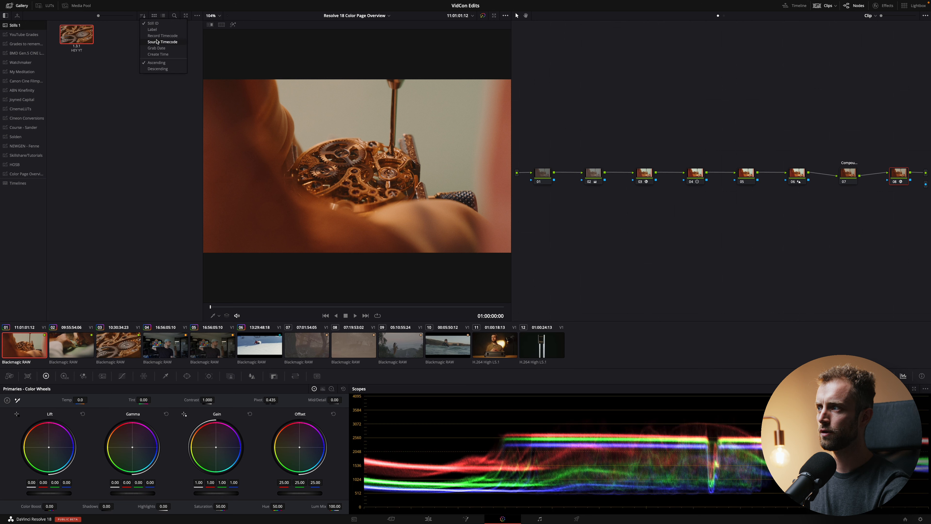
click(124, 41)
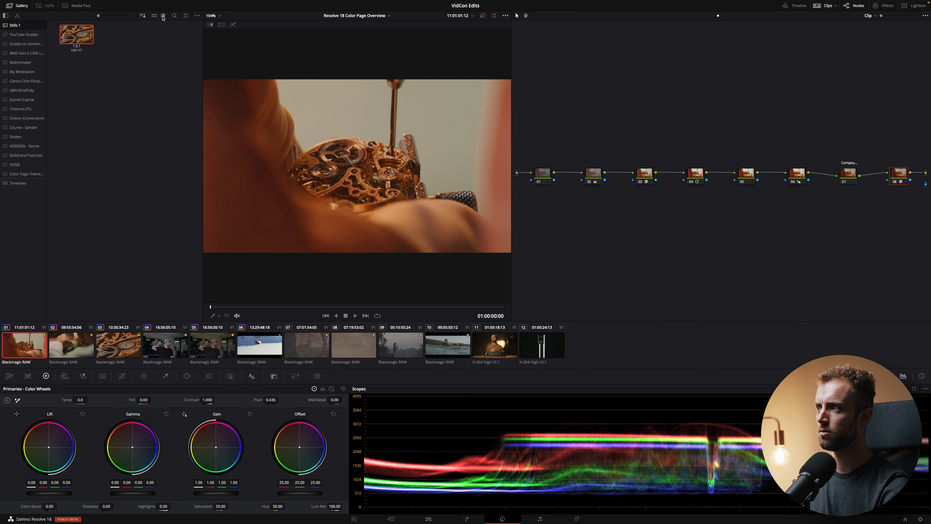
click(163, 16)
click(154, 16)
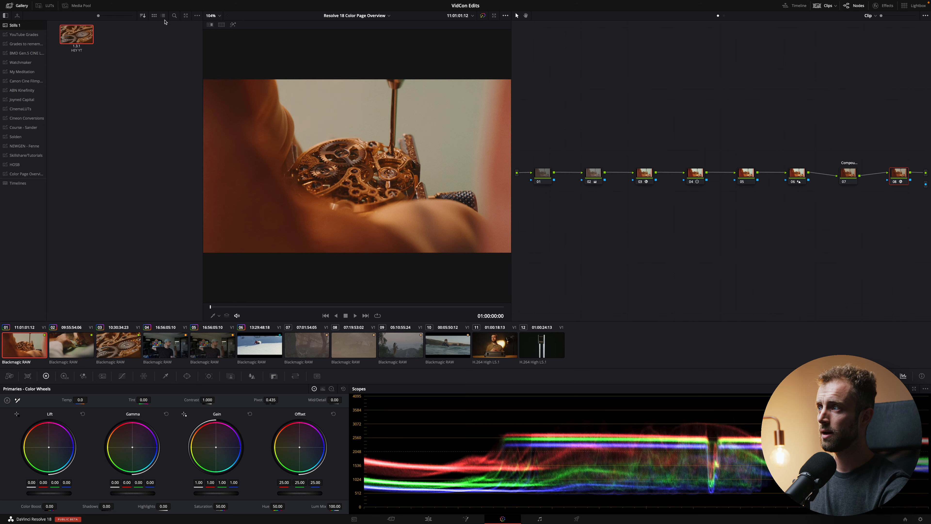
click(174, 16)
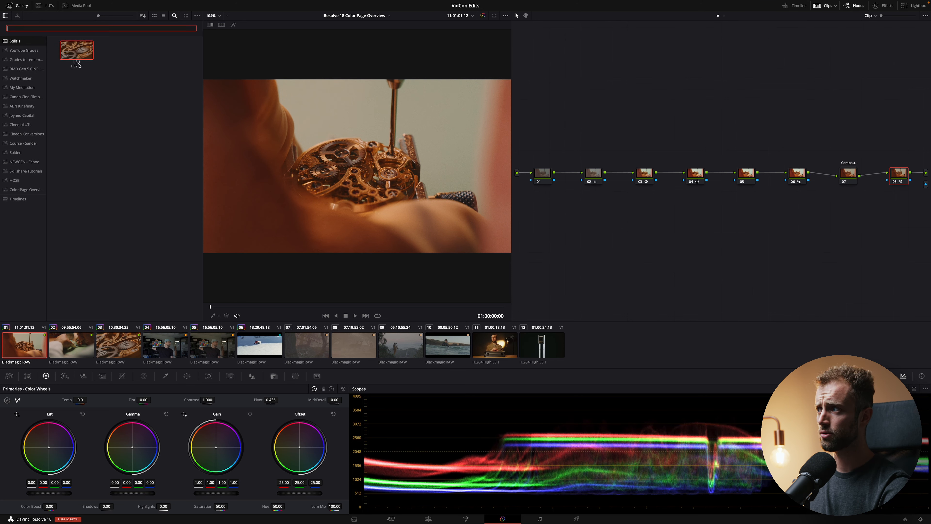
click(175, 17)
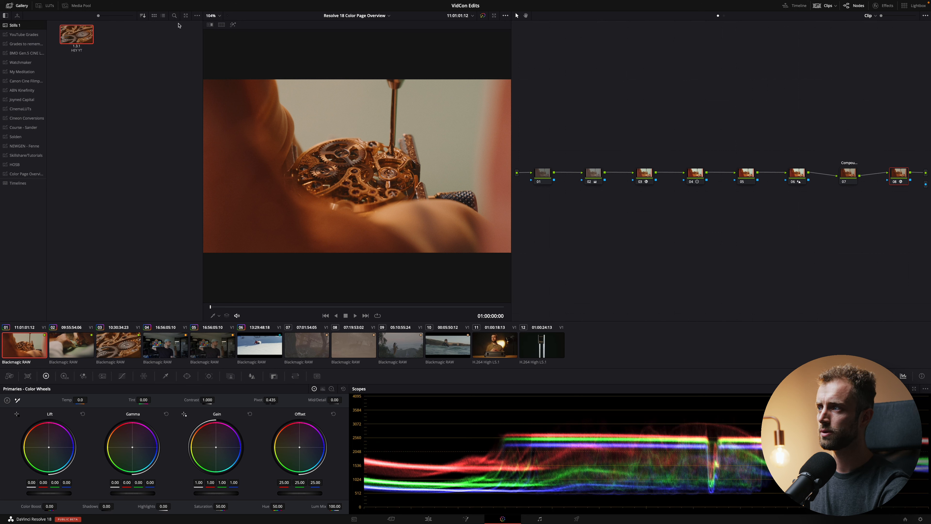
click(197, 15)
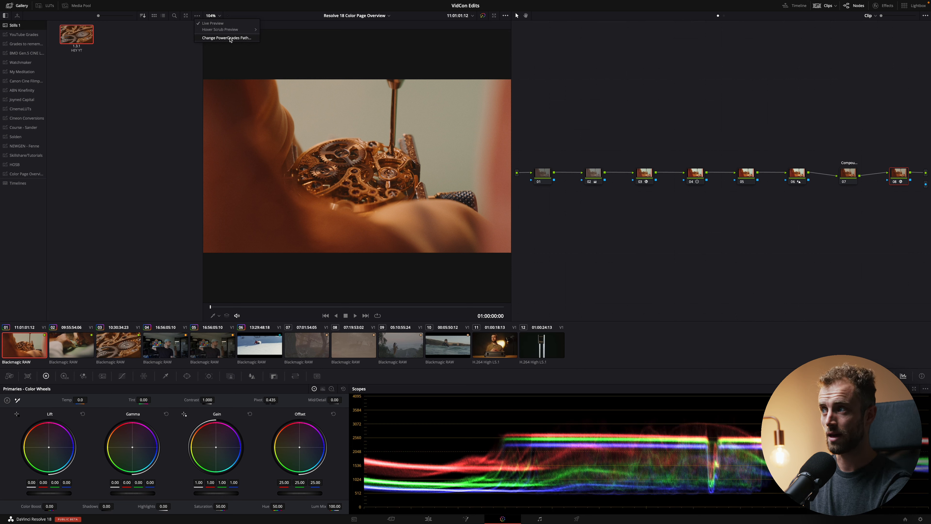
mouse_move(230, 31)
click(178, 30)
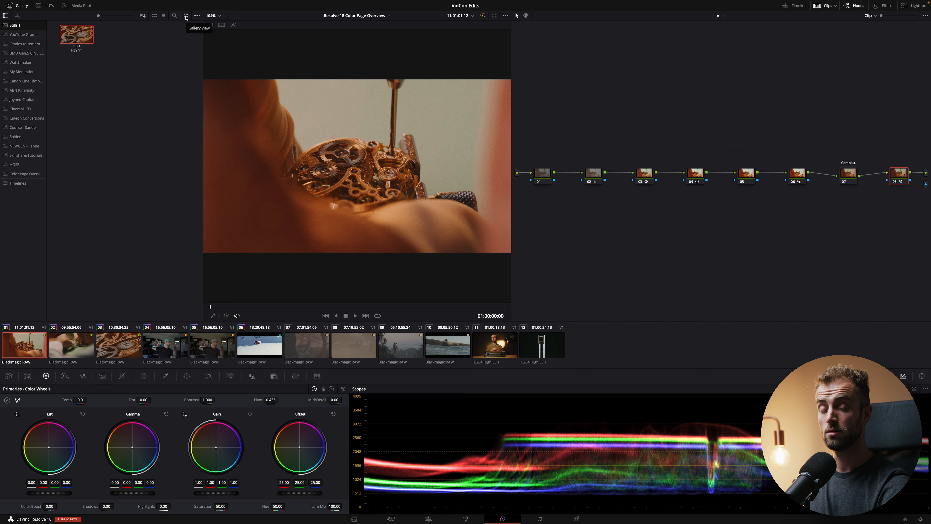
Open the Gallery view, collapse the Local Database and display all DaVinci Resolve Looks
click(186, 17)
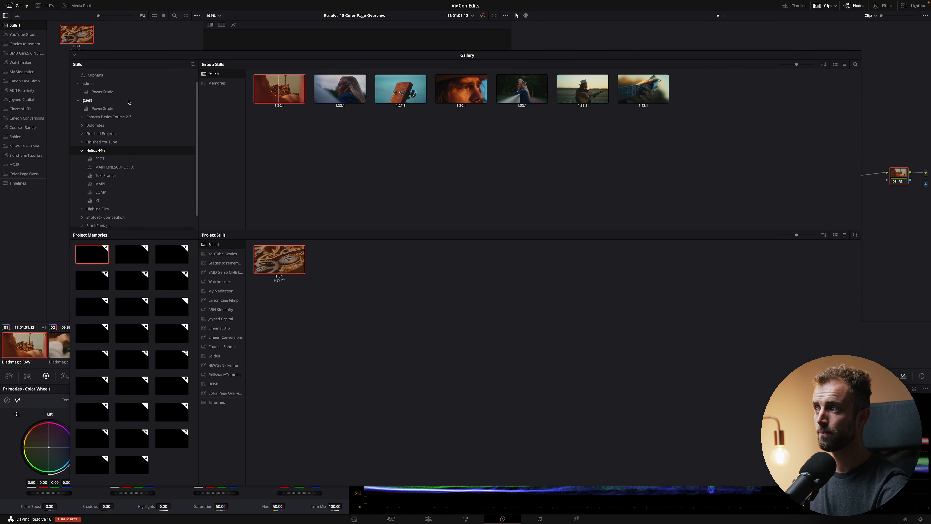
scroll(81, 79, up, 1)
click(75, 73)
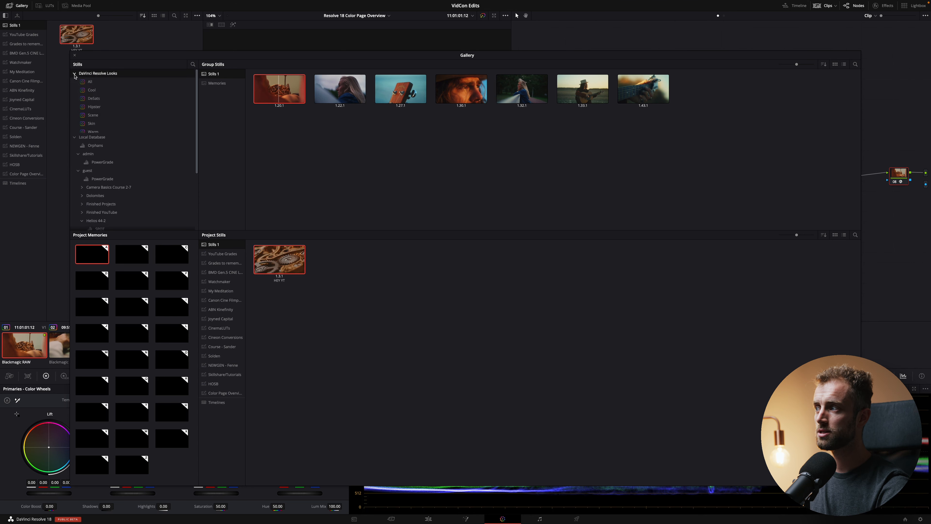
click(75, 140)
click(90, 81)
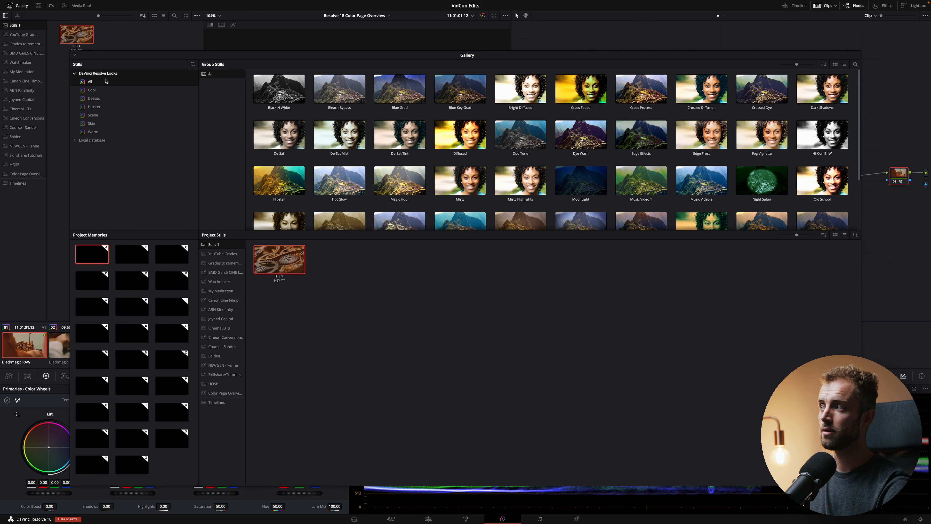
Browse the Local Database in the Gallery view and display the stills of the Helios 44-2 project
click(75, 74)
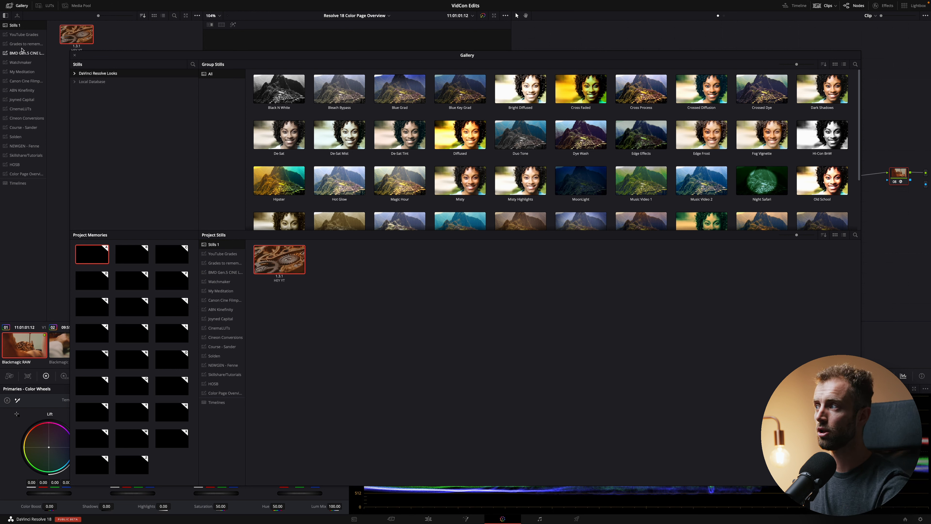
click(75, 82)
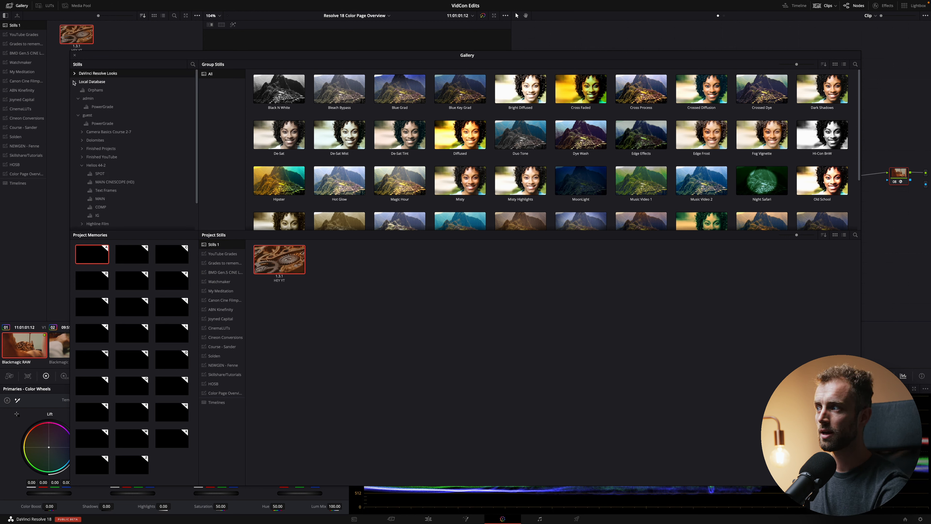
click(79, 99)
click(88, 108)
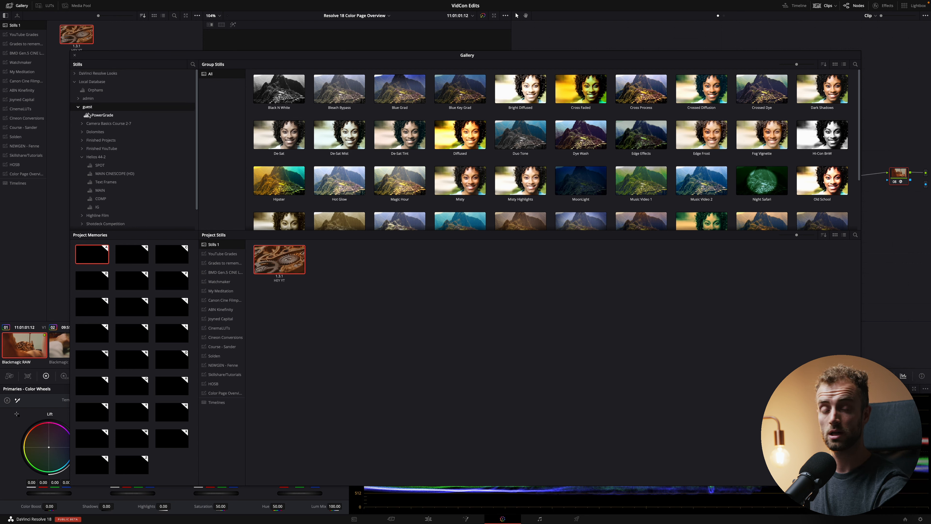
scroll(94, 134, down, 1)
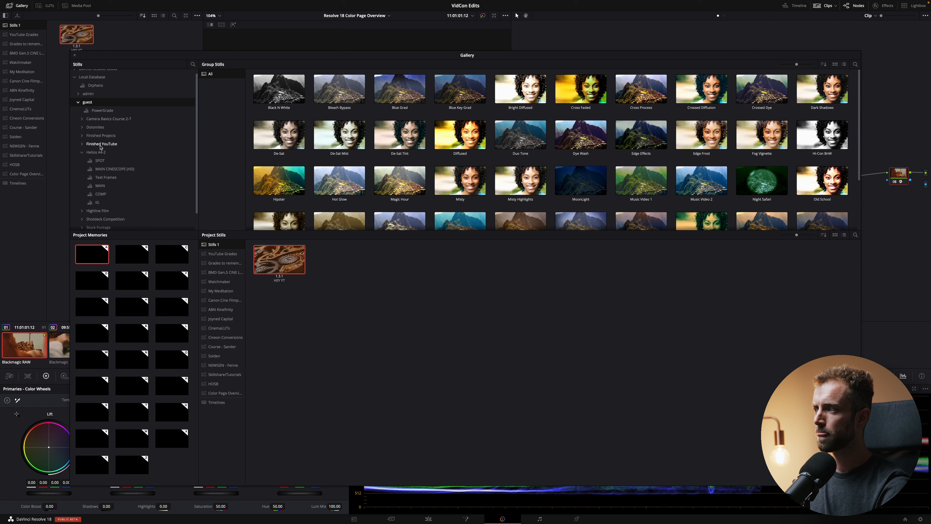
click(96, 153)
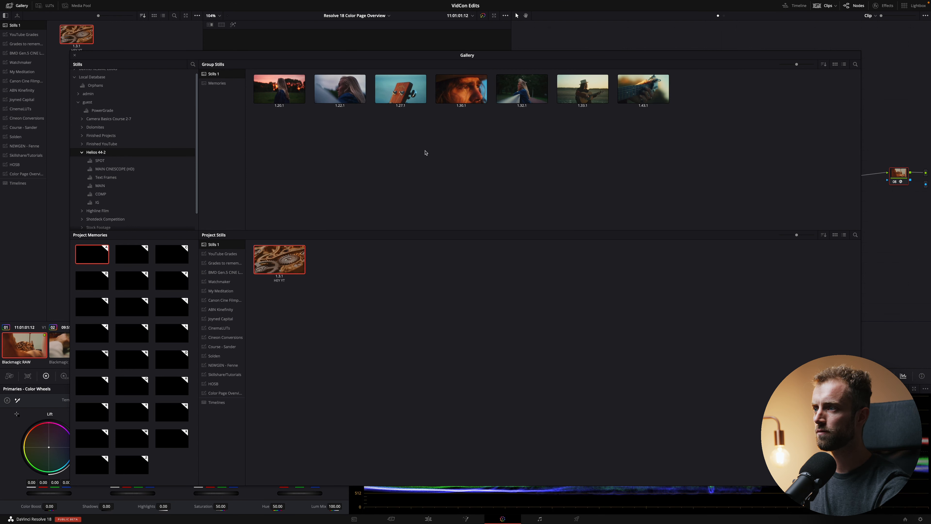
Copy still 1.22.1 from the Helios 44-2 project into the current project's Stills 1 album and close the Gallery view
drag(340, 89, 147, 46)
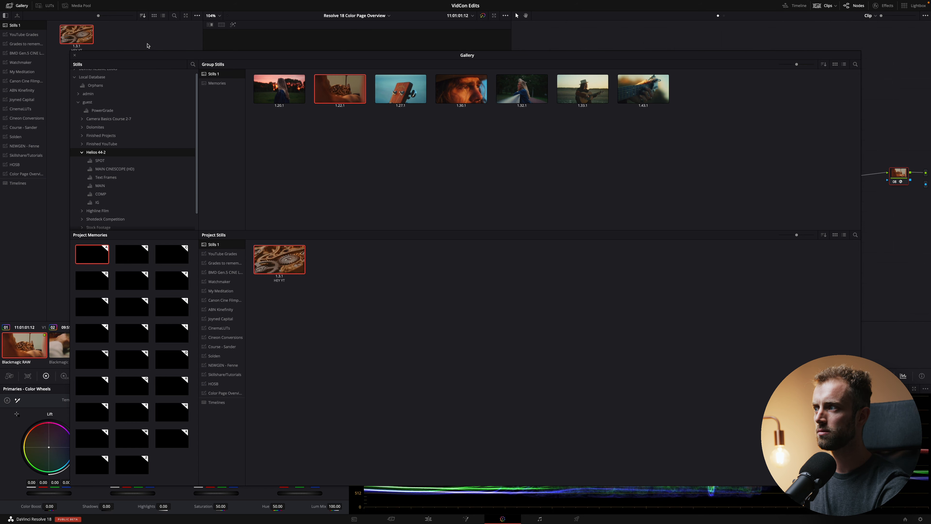
click(75, 55)
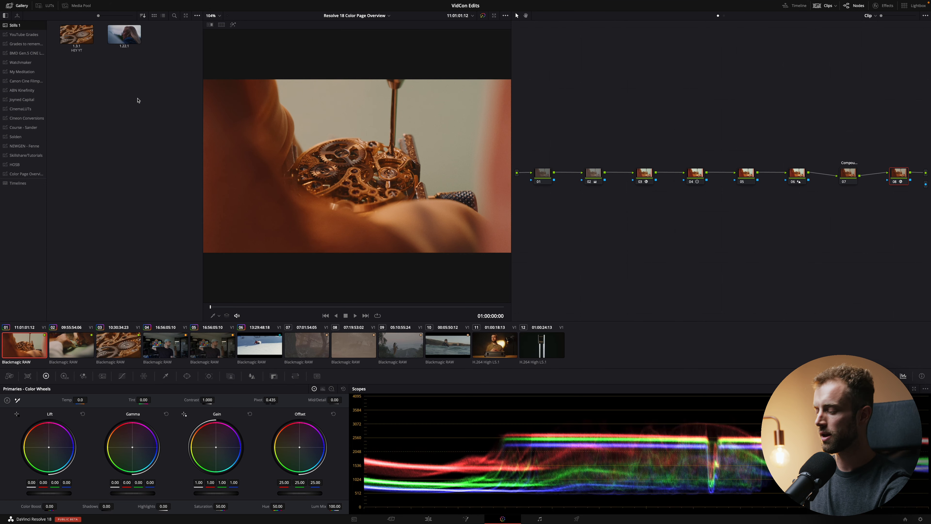
View the local projects in the Project Manager, close it and return to the copied still in the gallery
key(shift+1)
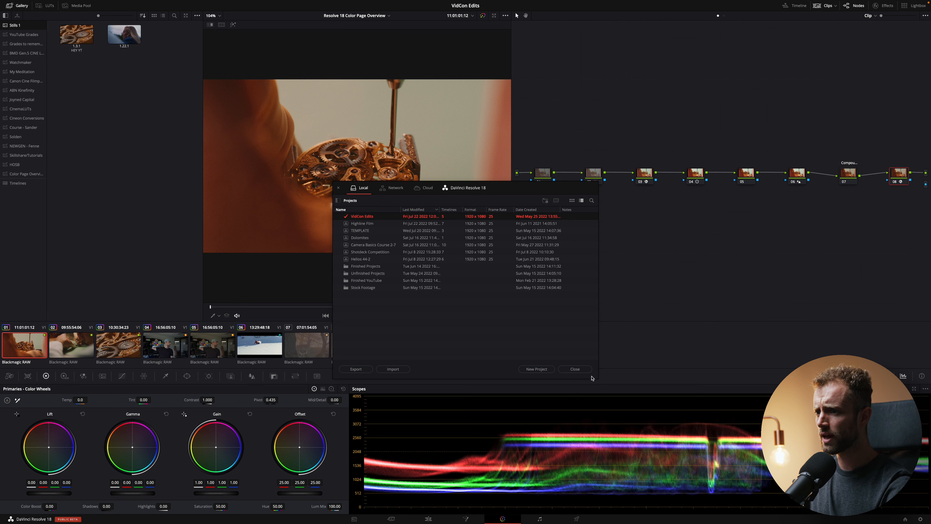
click(572, 368)
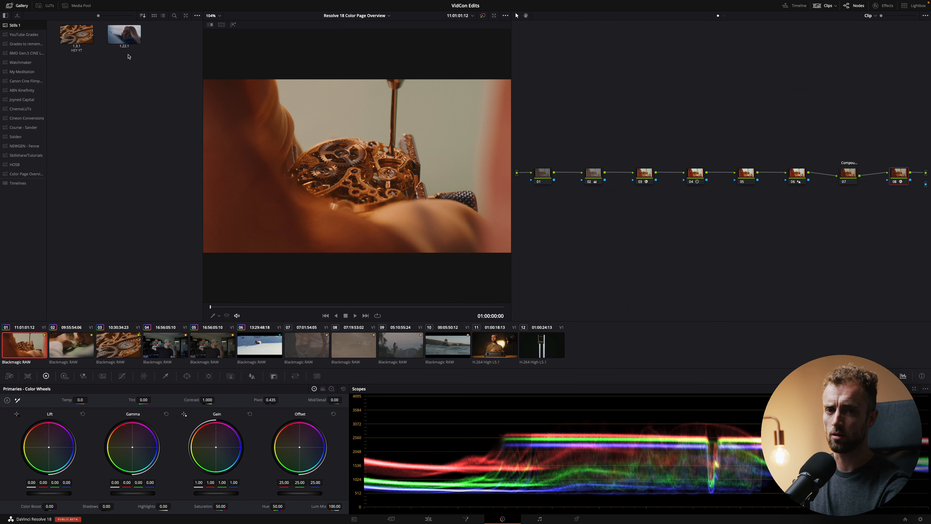
click(130, 47)
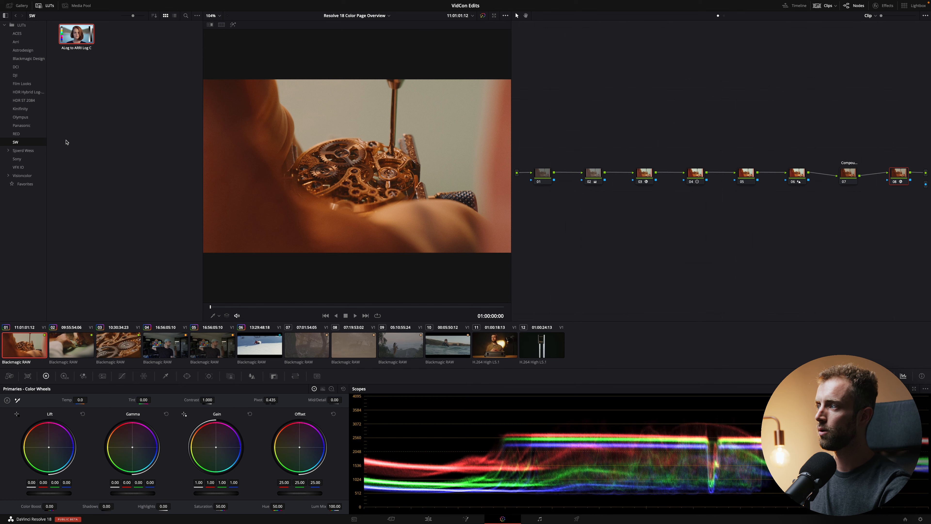
Display the DCI folder in the LUT browser and reveal it in Finder
click(32, 67)
right_click(33, 67)
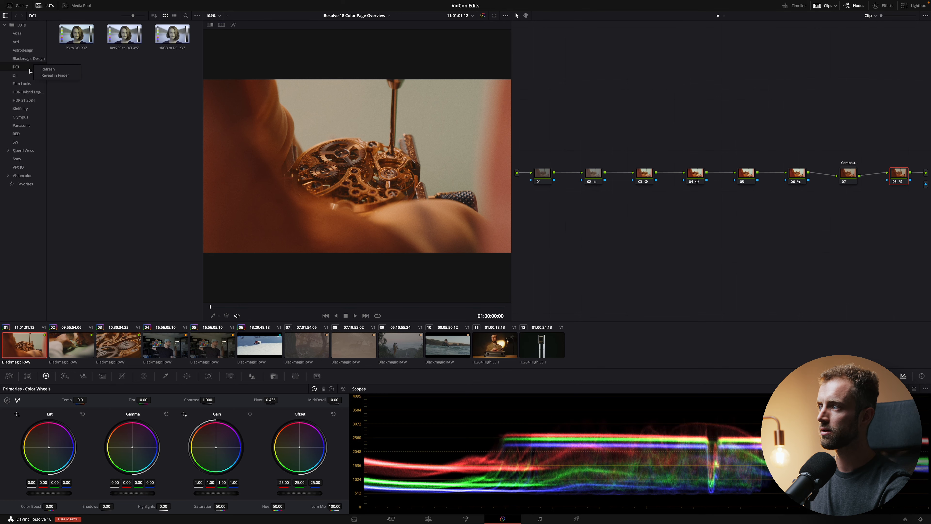
click(57, 75)
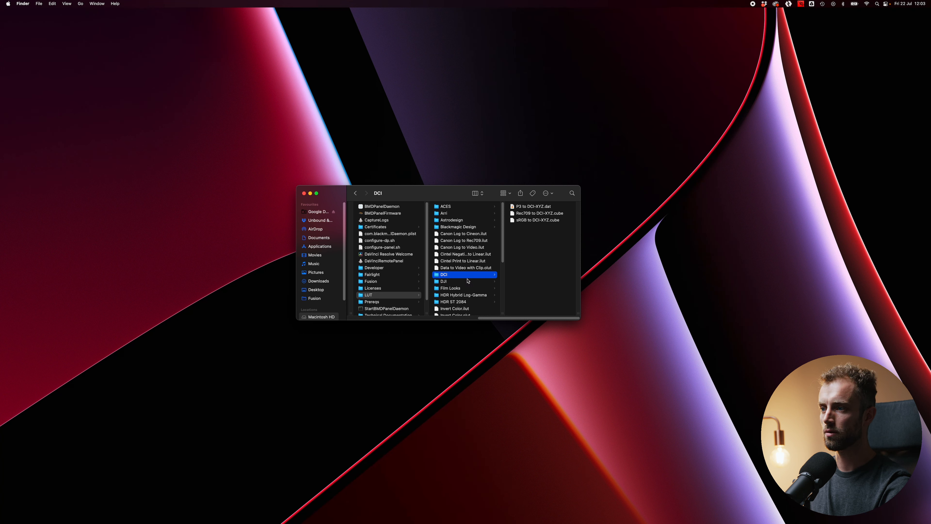
Browse the ACES, SW and custom LUT subfolders inside the LUT folder in Finder
click(466, 207)
scroll(460, 233, down, 5)
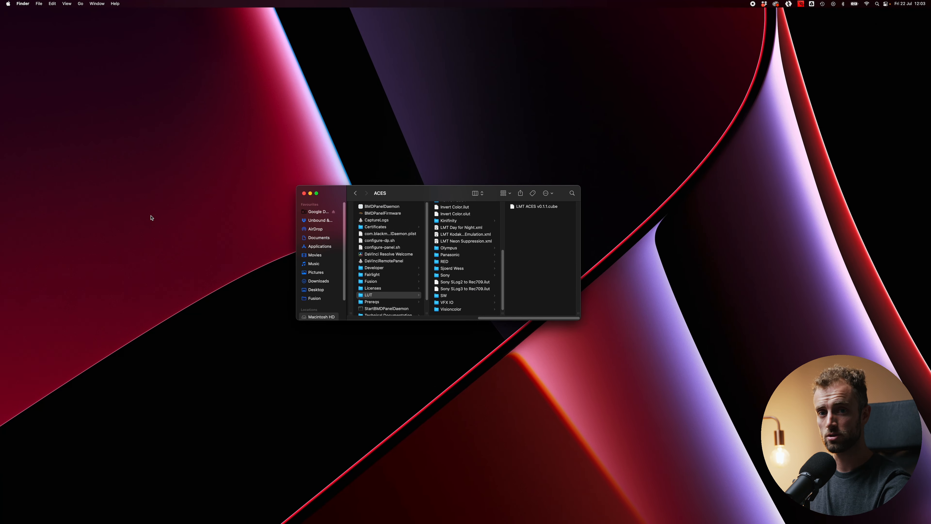
click(454, 296)
click(463, 268)
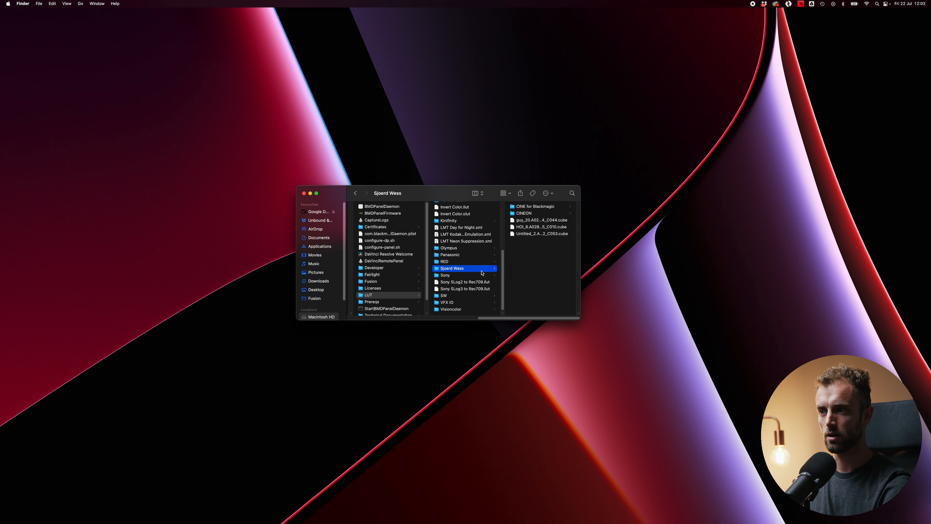
Create a new folder named HOI inside the LUT folder
click(458, 292)
right_click(460, 315)
click(466, 318)
text(HOI)
key(Return)
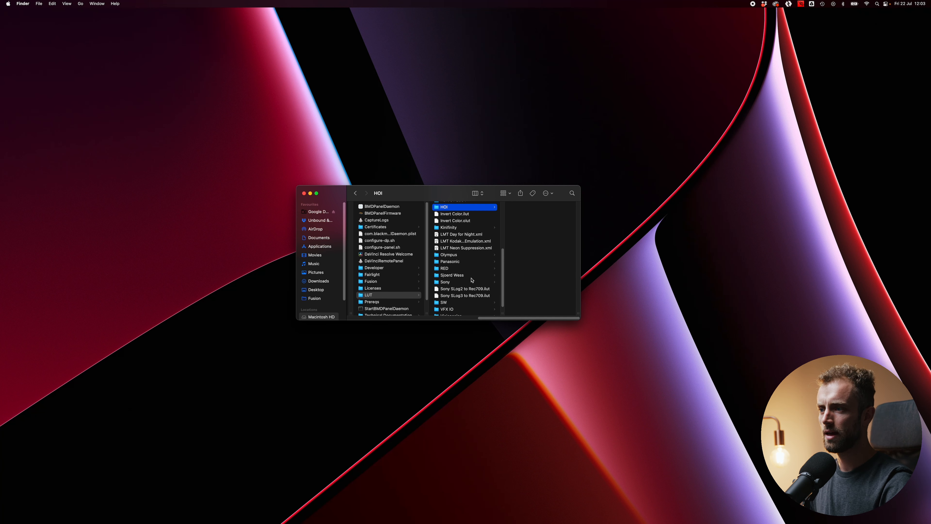
Move ALog to ARRI Log C.cube from the SW folder into the HOI folder
click(450, 282)
click(451, 302)
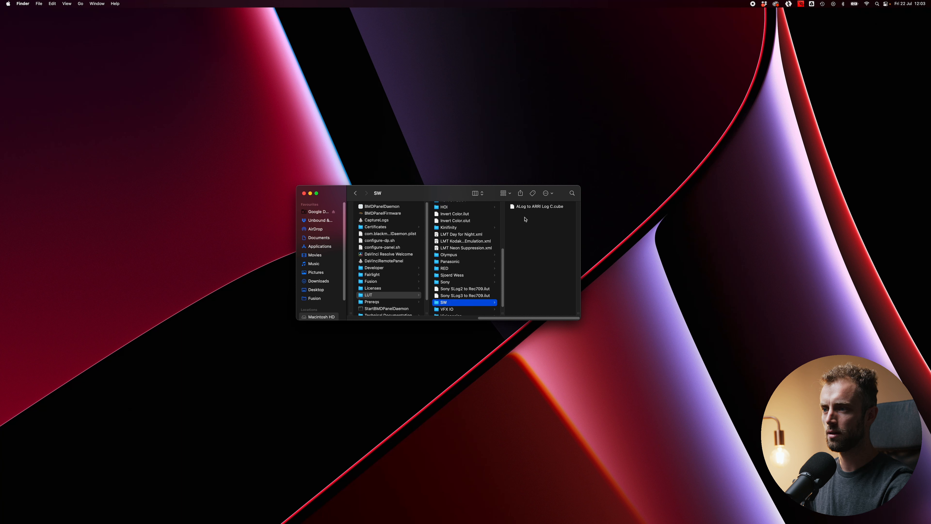
drag(529, 206, 449, 278)
click(482, 277)
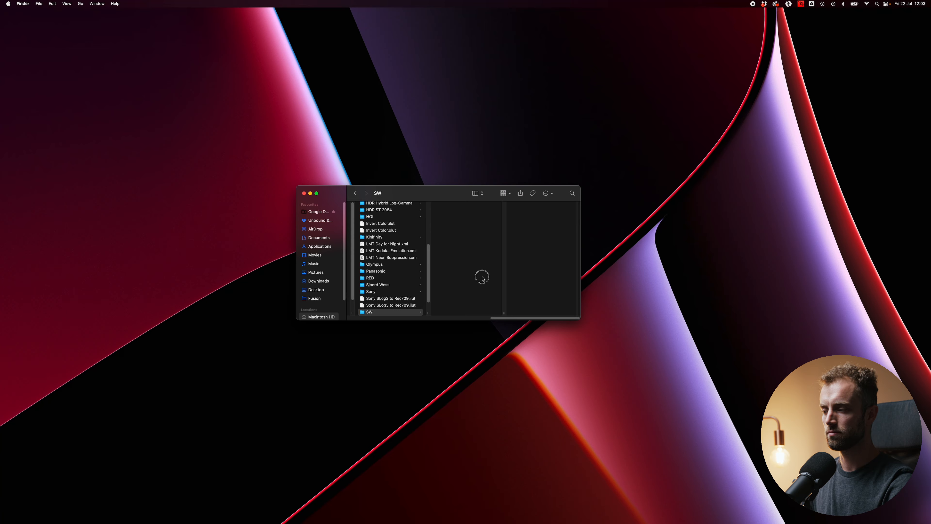
Switch back to DaVinci Resolve, refresh the LUT list and display the contents of the HOI folder
key(ctrl+Right)
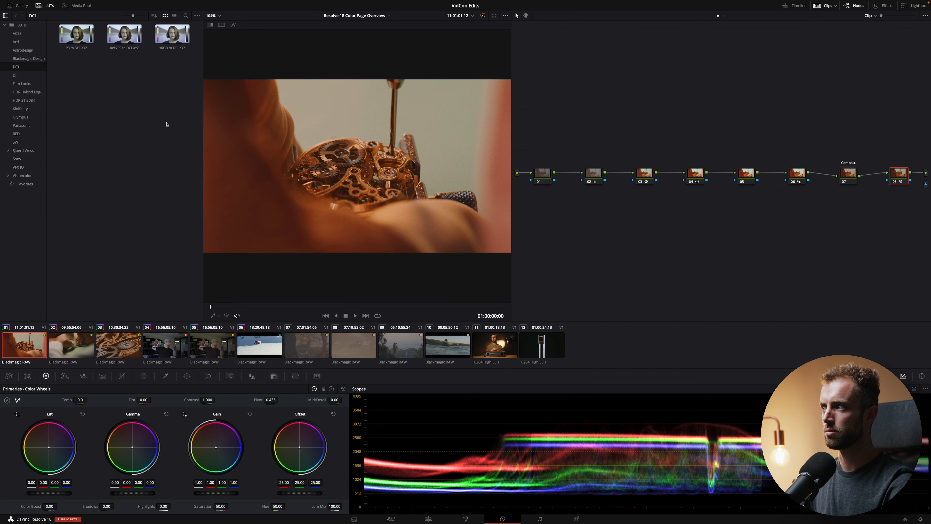
right_click(24, 50)
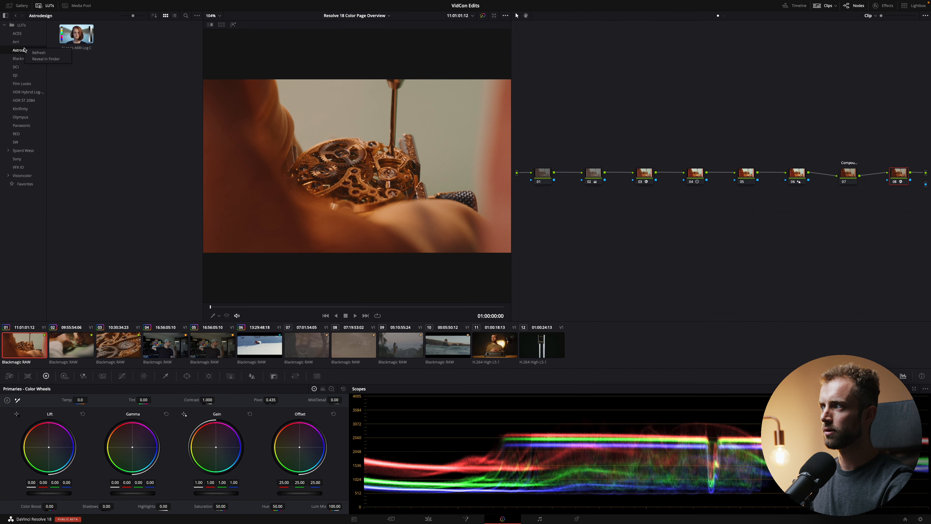
click(38, 53)
click(24, 110)
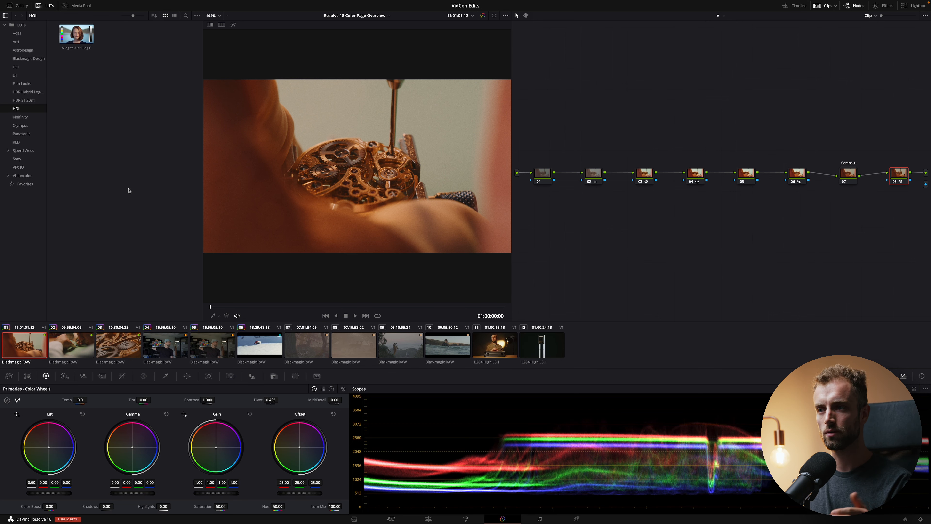
Apply the ALog to ARRI Log C LUT from the HOI folder to node 01, and reset that node's grade
drag(77, 33, 542, 173)
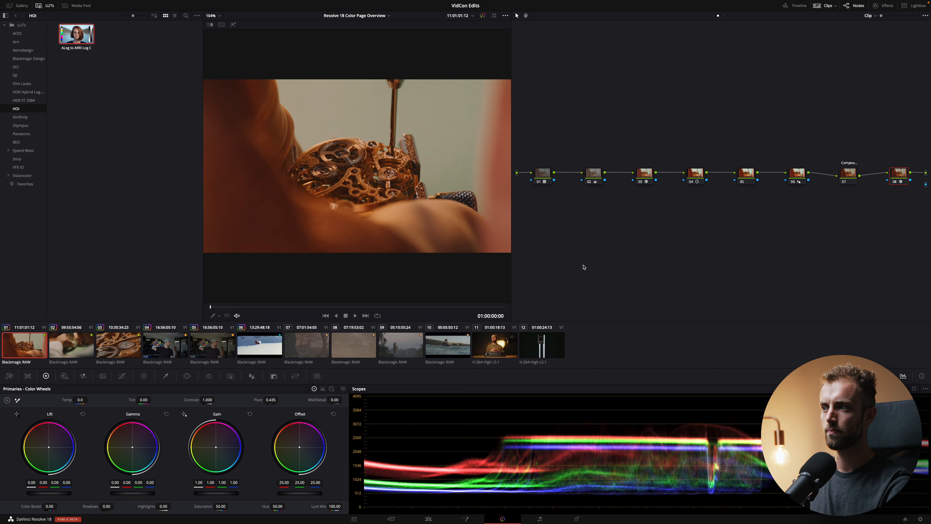
right_click(543, 173)
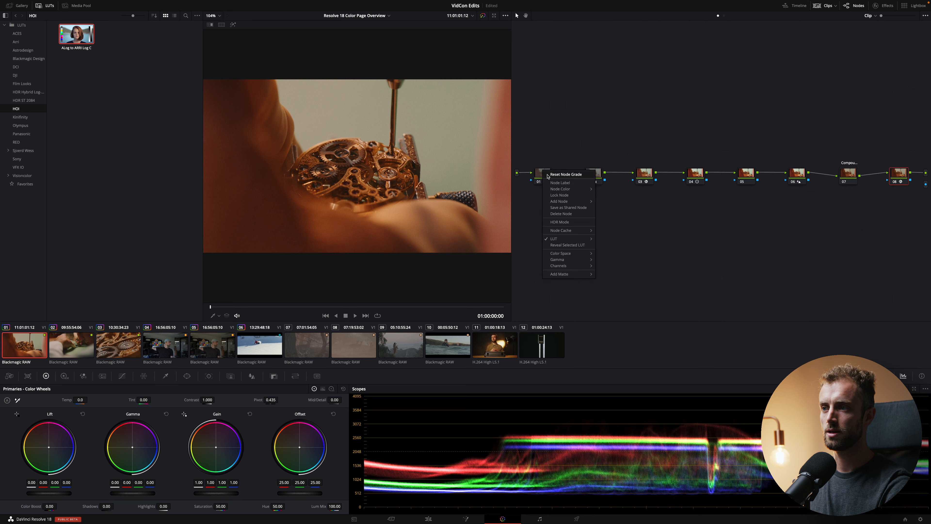
click(565, 207)
right_click(543, 174)
key(Escape)
click(545, 176)
Look through the LUTs available for node 01, including the HOI folder, without applying one
right_click(545, 176)
mouse_move(568, 244)
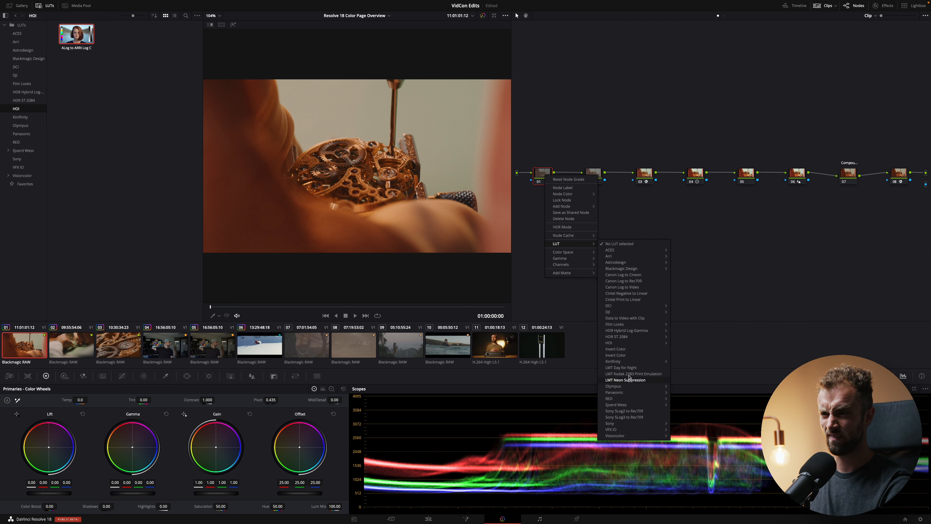
mouse_move(627, 347)
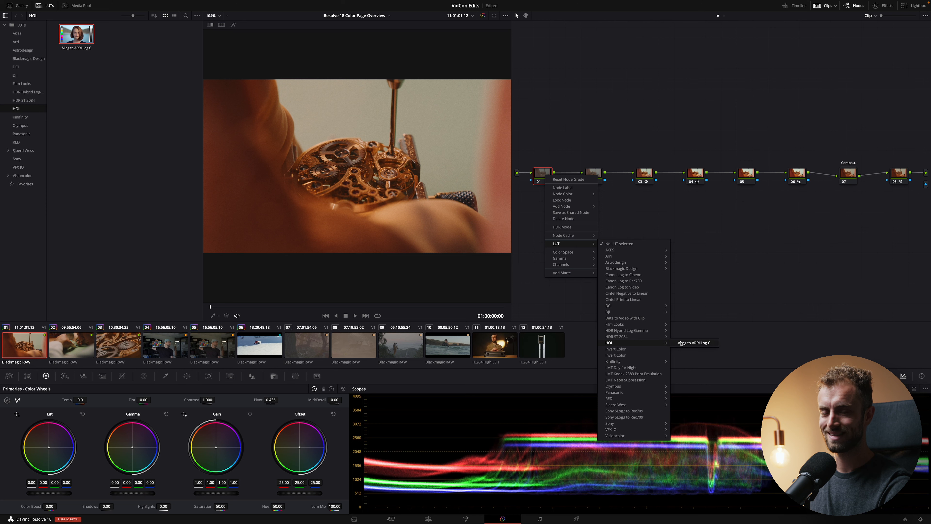
click(716, 274)
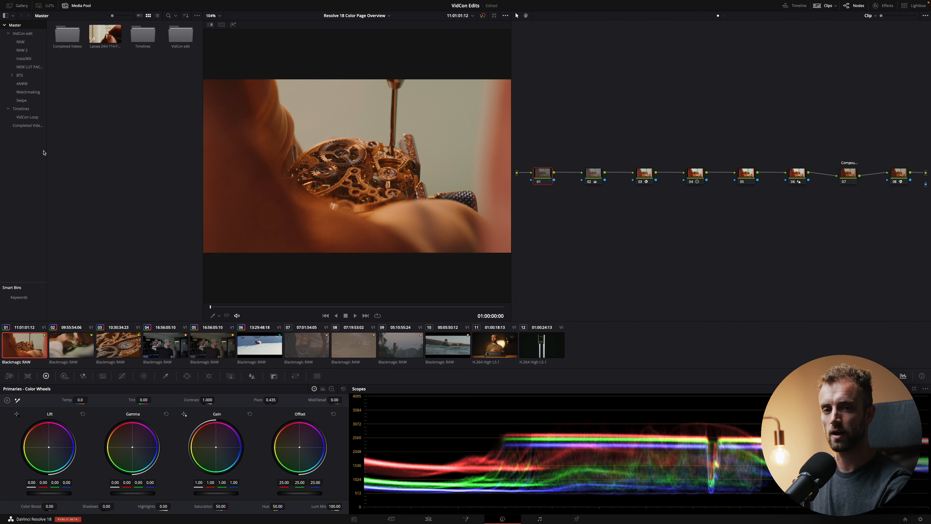
Hide the Media Pool, show the mini timeline and move the playhead to 01:00:05:10
click(81, 6)
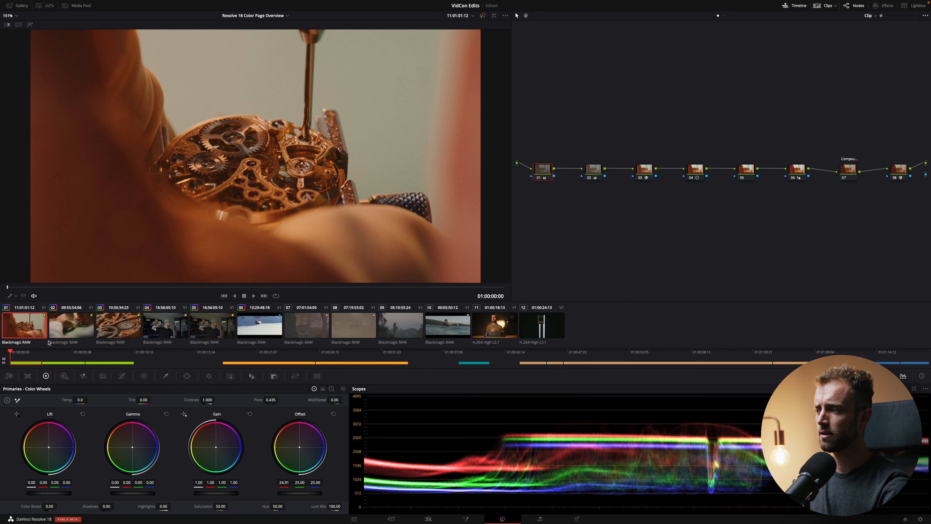
drag(37, 358, 74, 359)
Duplicate the timeline's clips onto tracks V2 and V3 on the Edit page and return to the Color page
click(428, 518)
drag(89, 288, 391, 394)
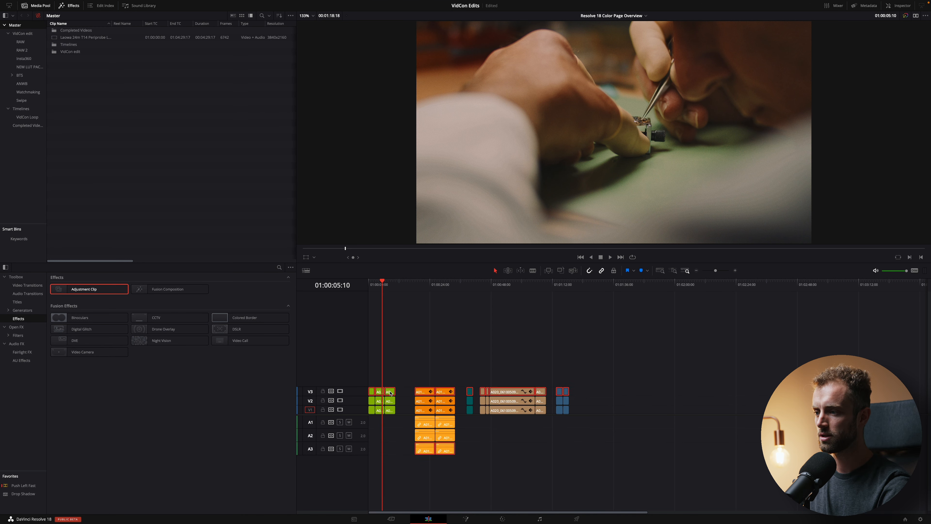
click(502, 518)
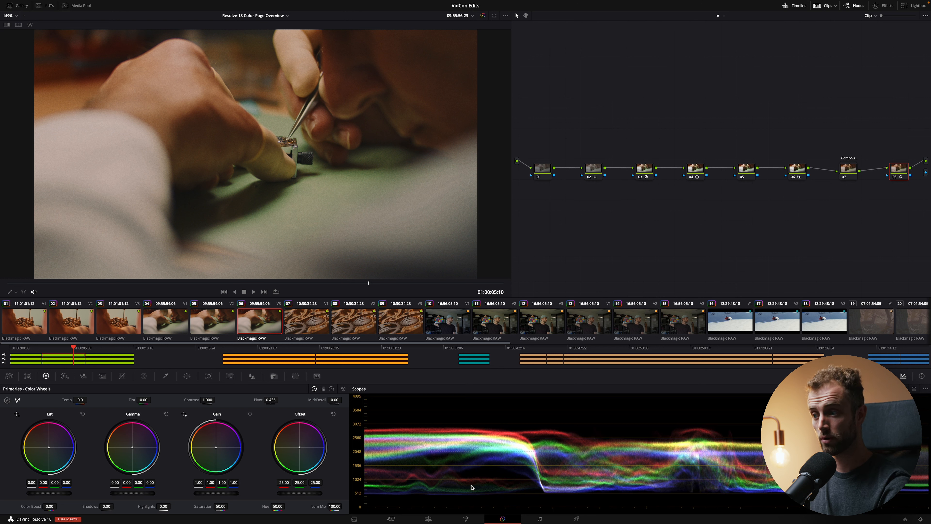
Disable and re-enable video tracks V3 and V2 on the Edit page, and go back to the Color page
click(433, 518)
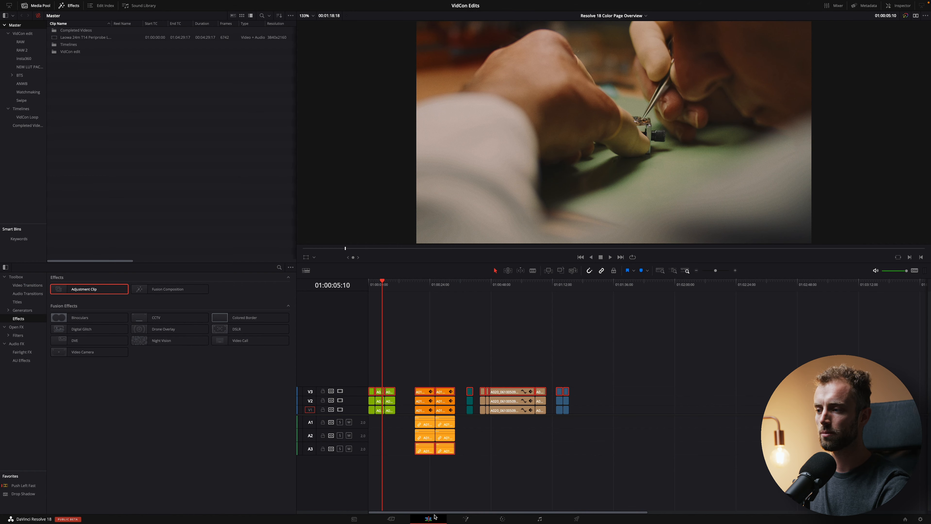
click(340, 391)
click(340, 400)
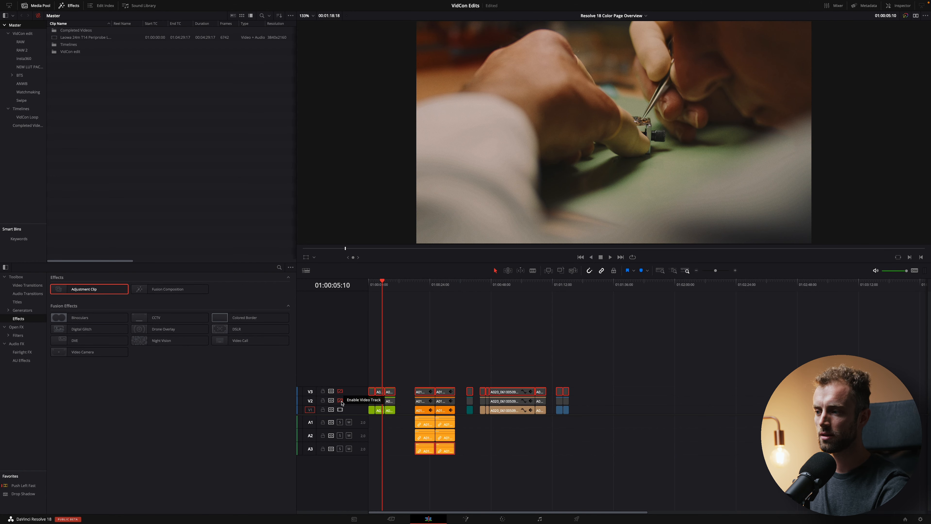
click(340, 391)
click(340, 400)
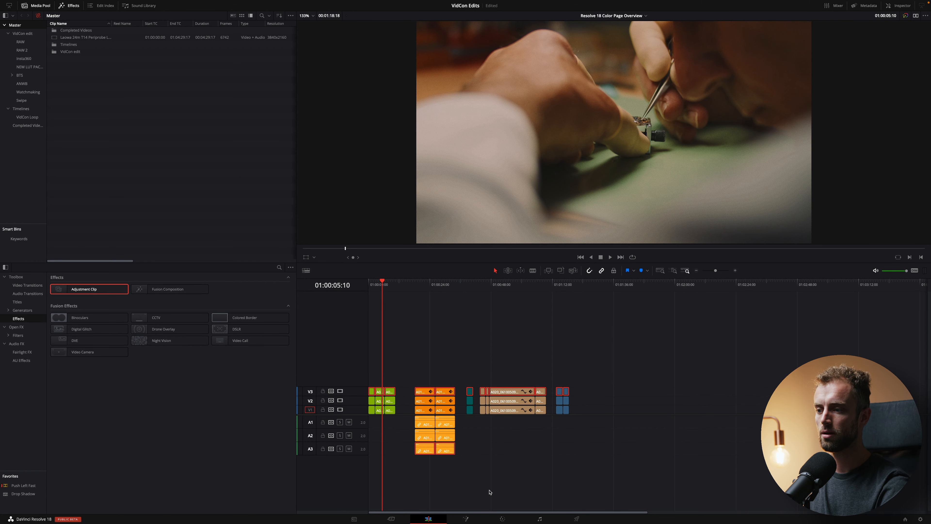
click(502, 518)
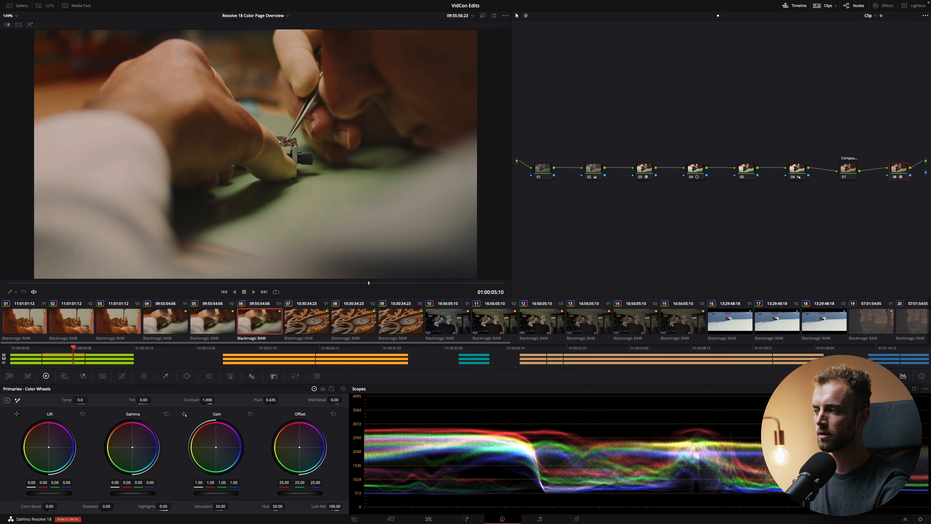
Disable tracks V2 and V3 in the Color page's mini timeline, check them on the Edit page, and re-enable both
click(4, 361)
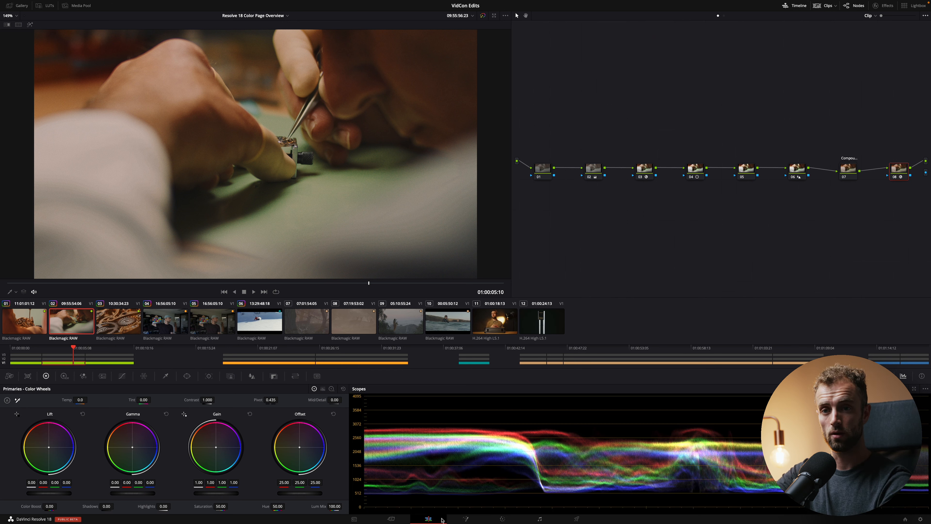
click(428, 518)
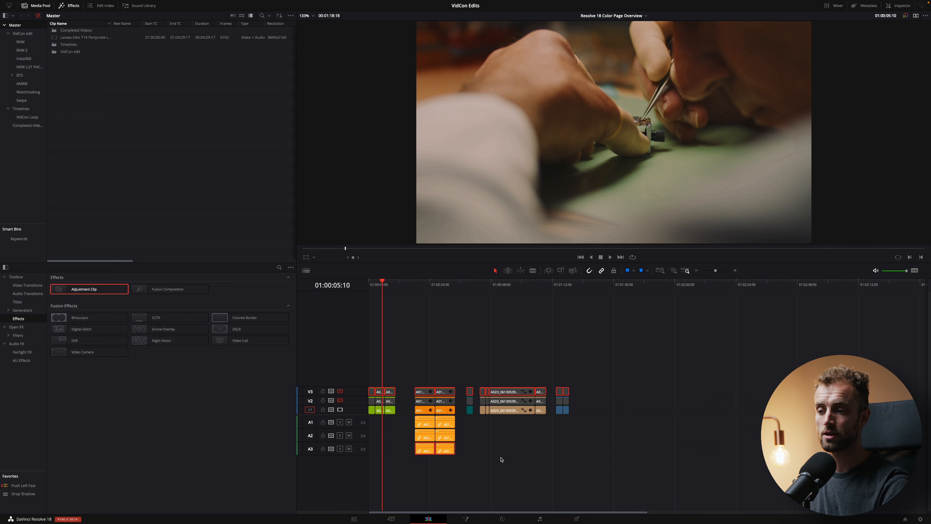
click(509, 518)
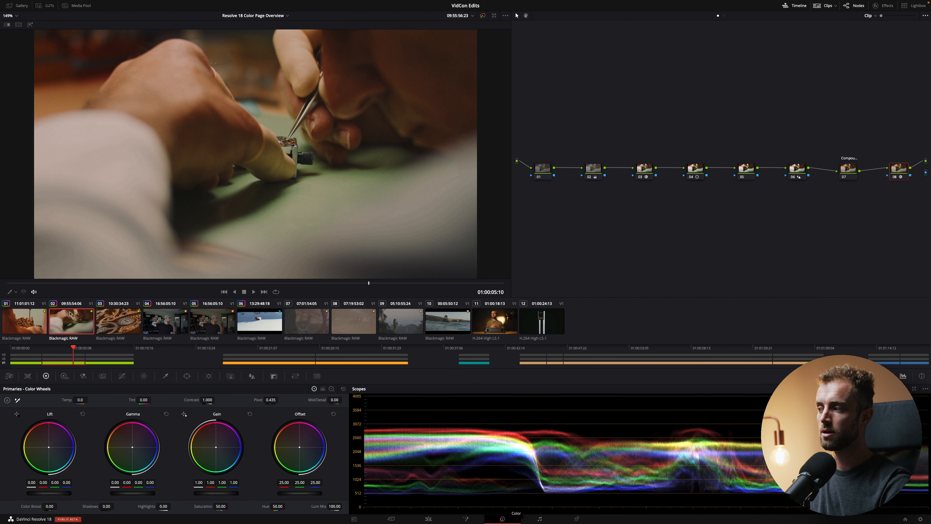
click(4, 359)
click(4, 354)
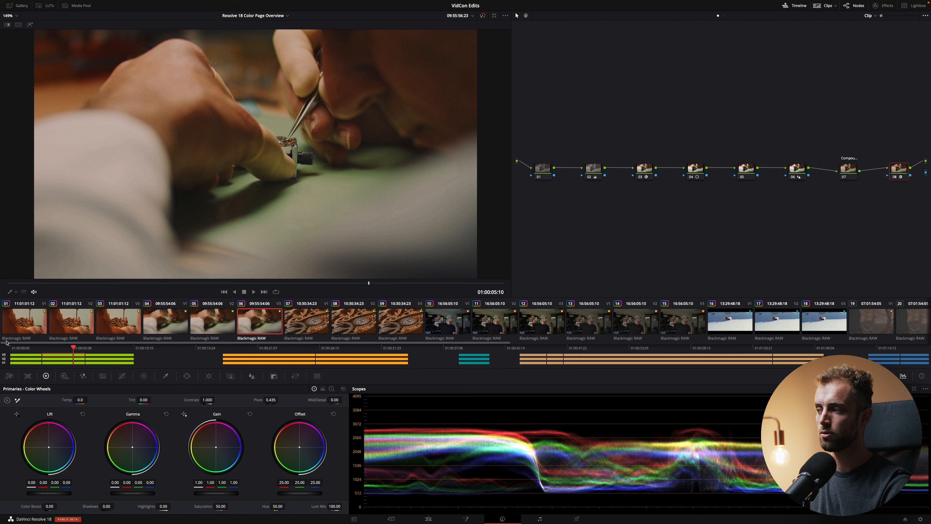
Delete the clips on tracks V2 and V3 on the Edit page, and hide the mini timeline on the Color page
click(429, 518)
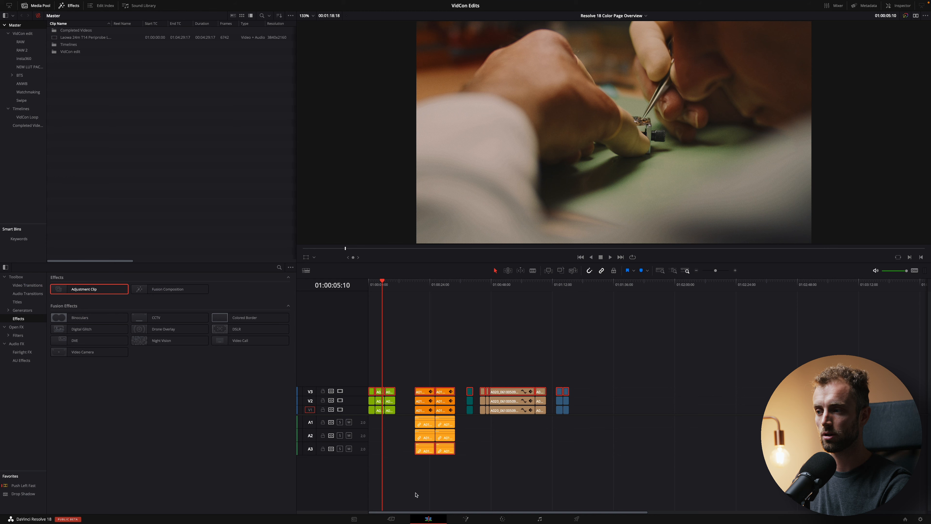
drag(616, 383, 344, 406)
key(Delete)
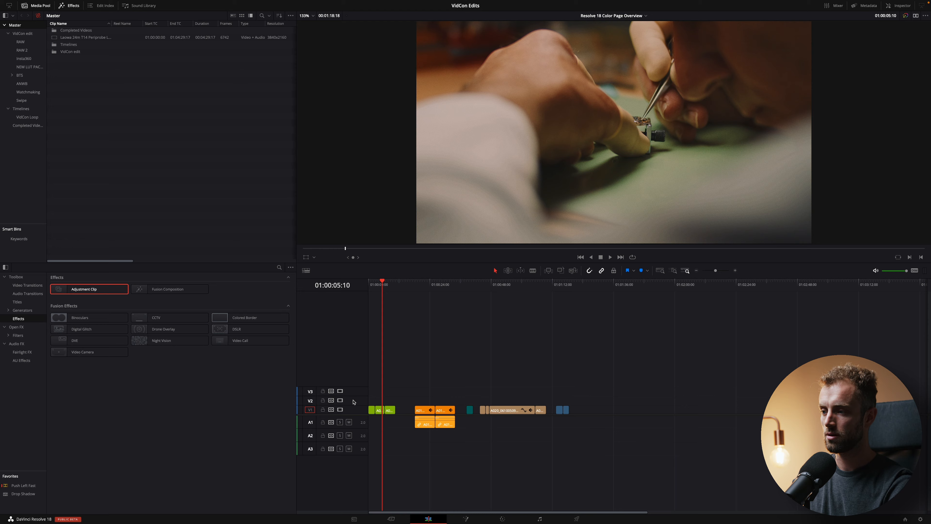
click(502, 518)
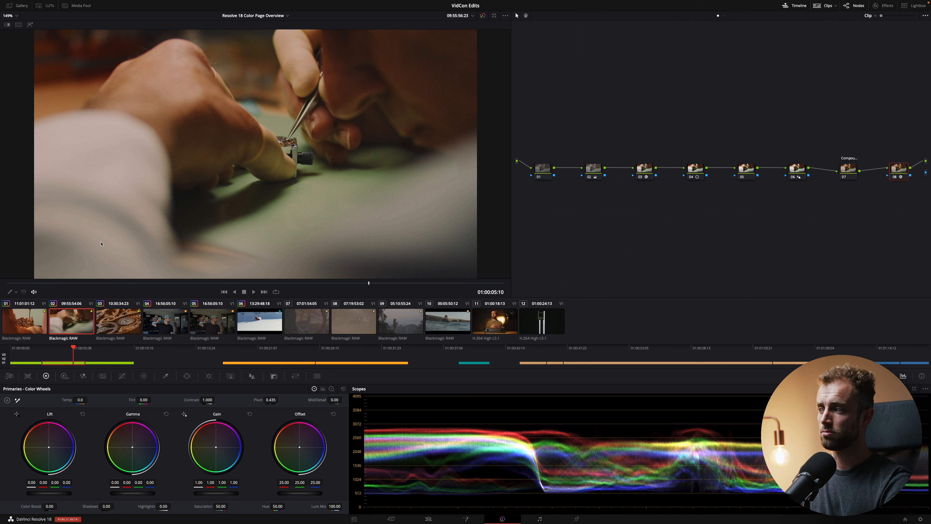
click(794, 6)
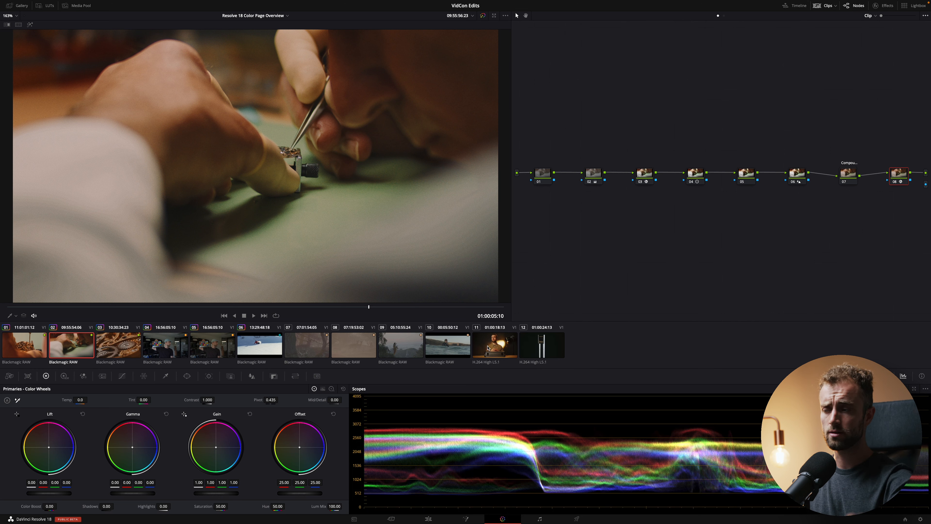
Select the first clip and filter the clips to show only ungraded ones
click(3, 336)
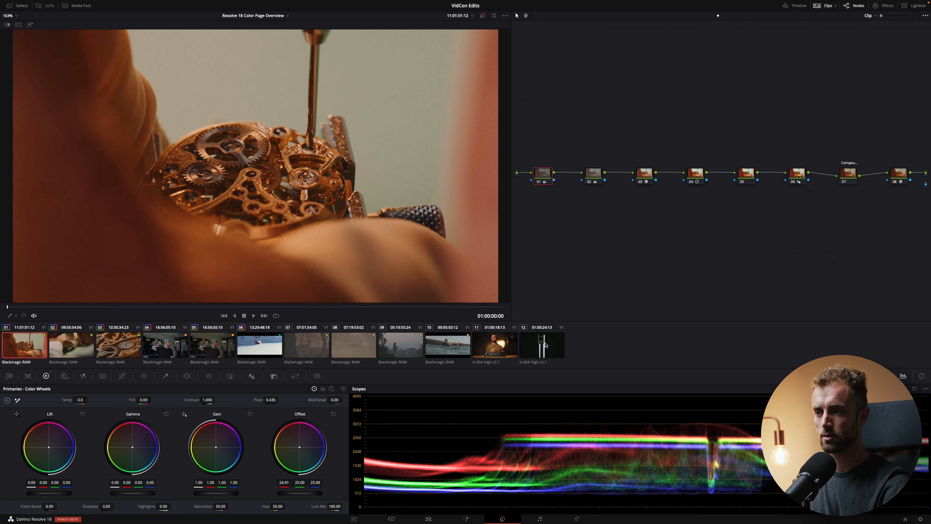
click(835, 6)
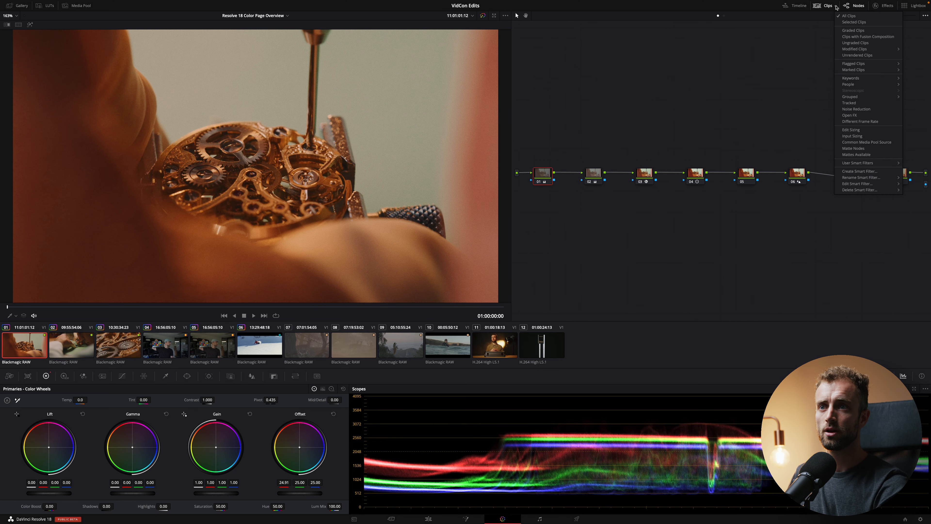
click(857, 43)
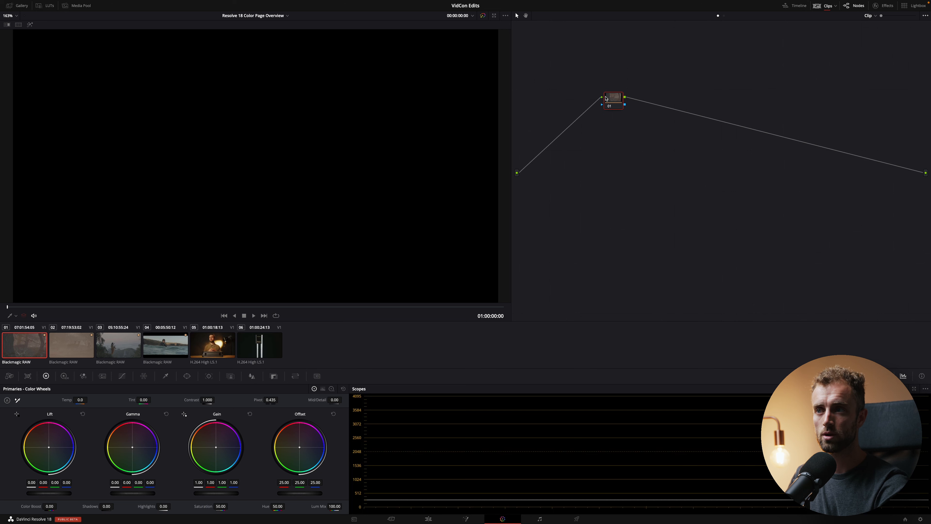
Filter the clips to show only those with noise reduction
click(835, 6)
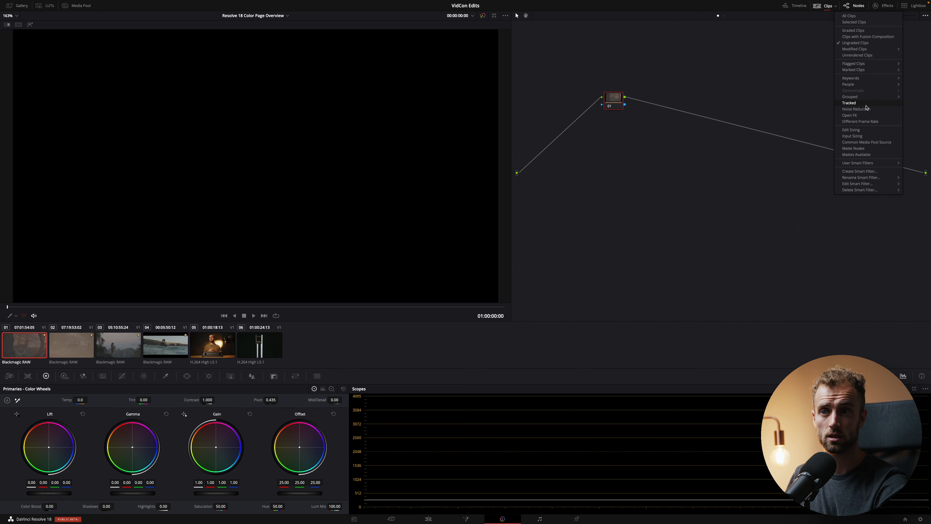
click(856, 109)
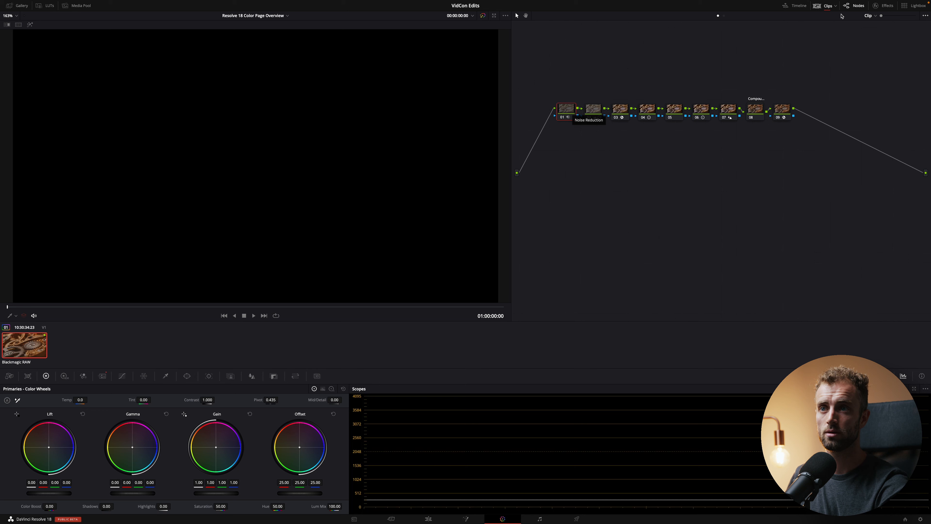
click(836, 6)
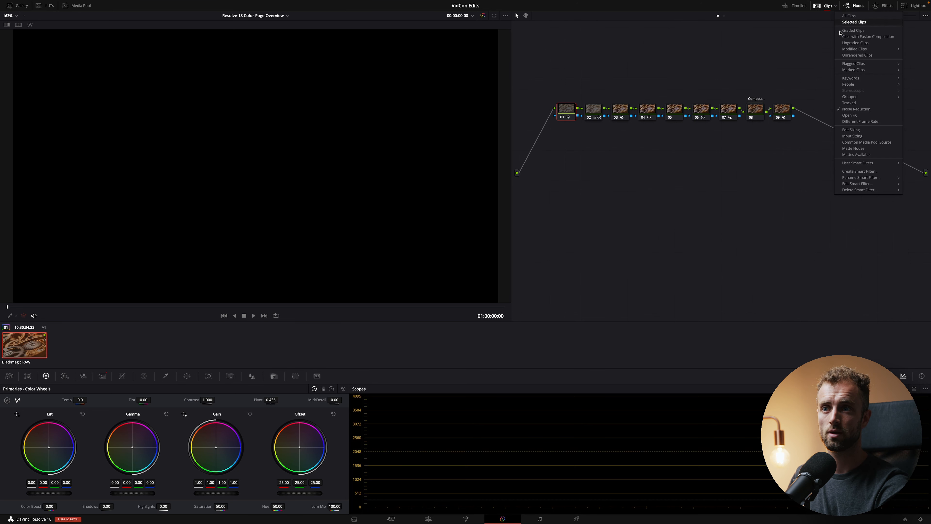
click(856, 109)
Hide and re-show the node graph, and set the clip filter back to all clips
click(858, 7)
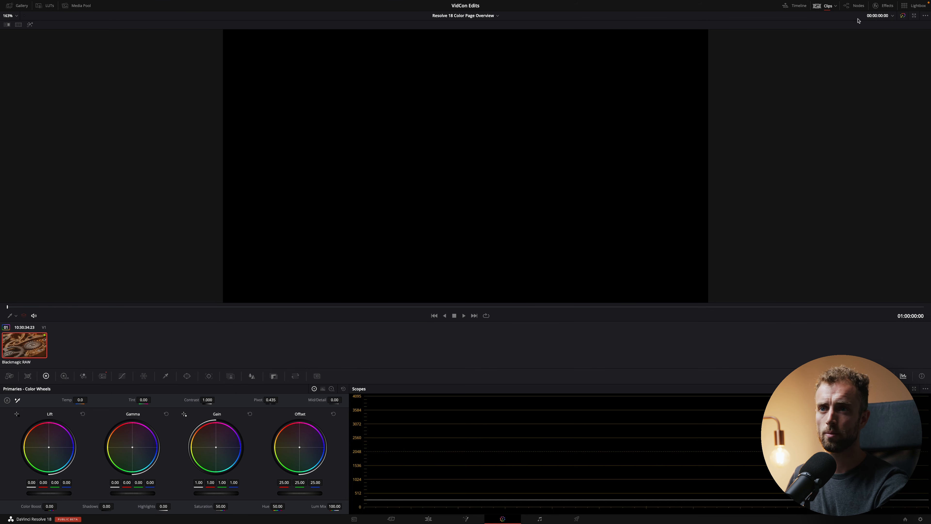
click(858, 7)
click(825, 6)
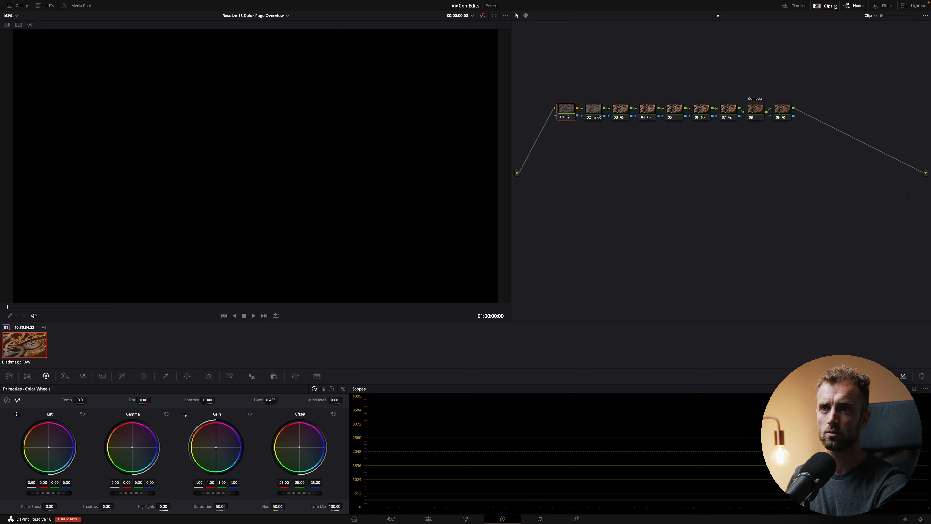
click(849, 17)
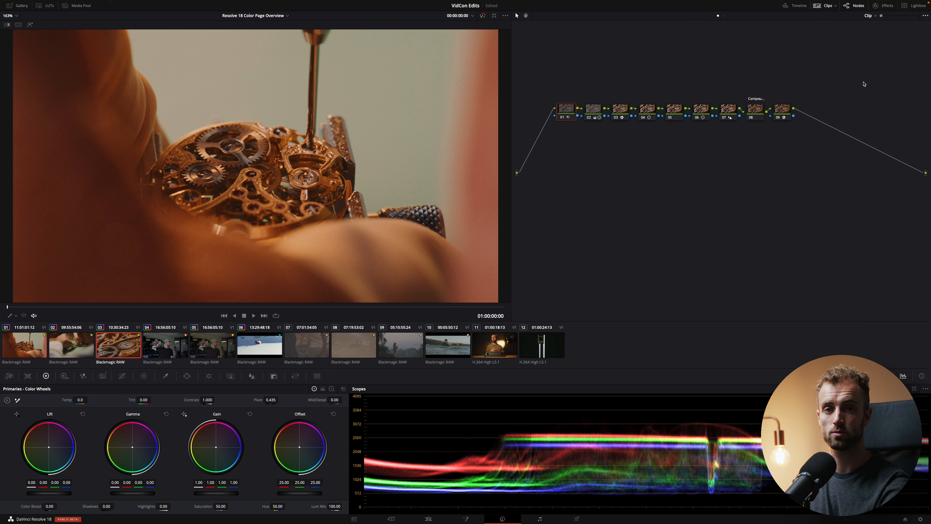
Show the effects library and browse through the Resolve FX list
click(886, 8)
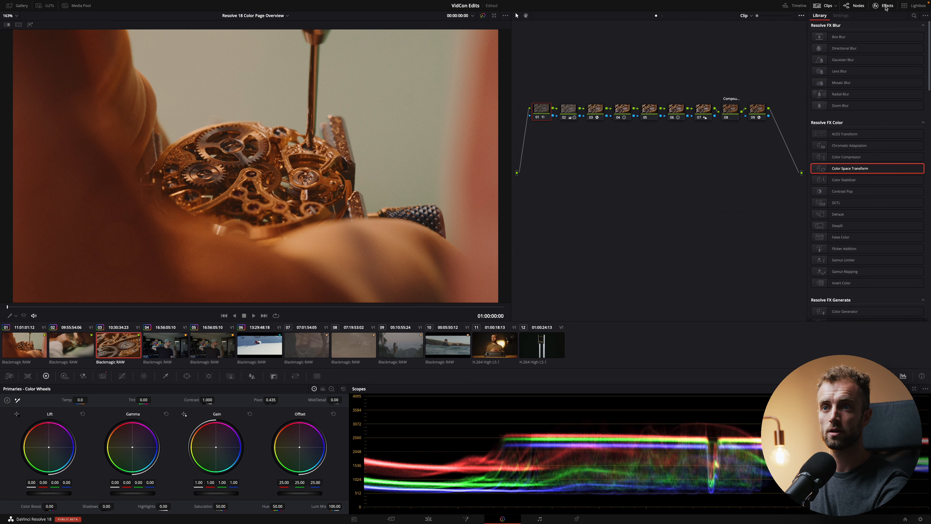
scroll(867, 241, down, 15)
scroll(867, 240, up, 15)
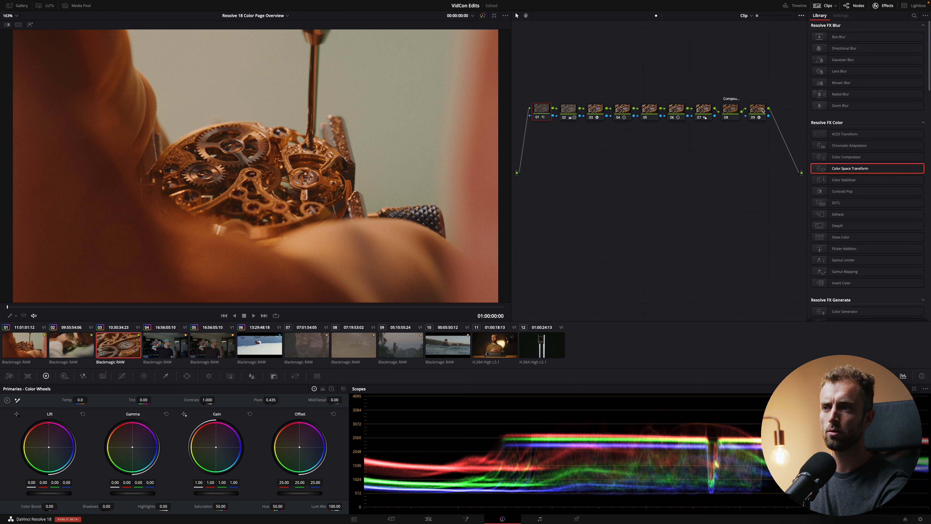
Move nodes 03 and 04 below the rest of the node chain, leaving a wide gap between them
drag(598, 113, 721, 182)
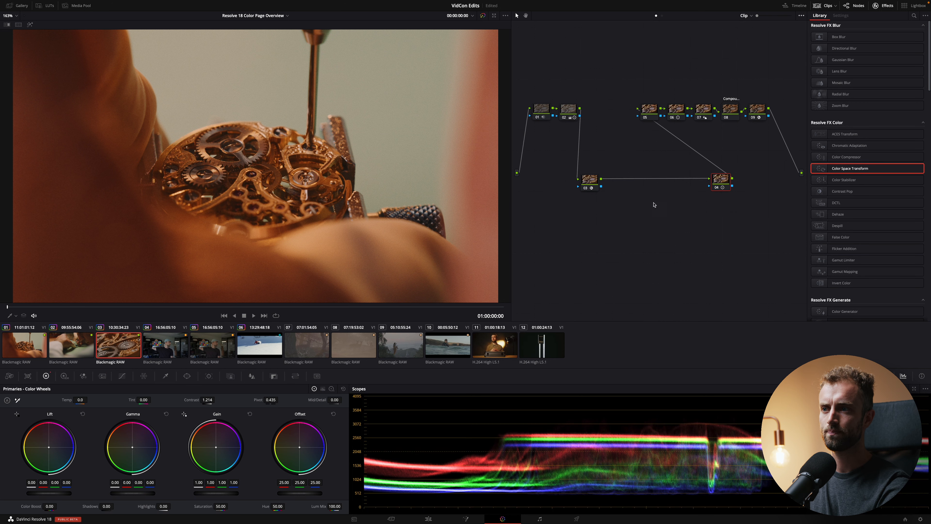
click(588, 186)
drag(589, 187, 584, 187)
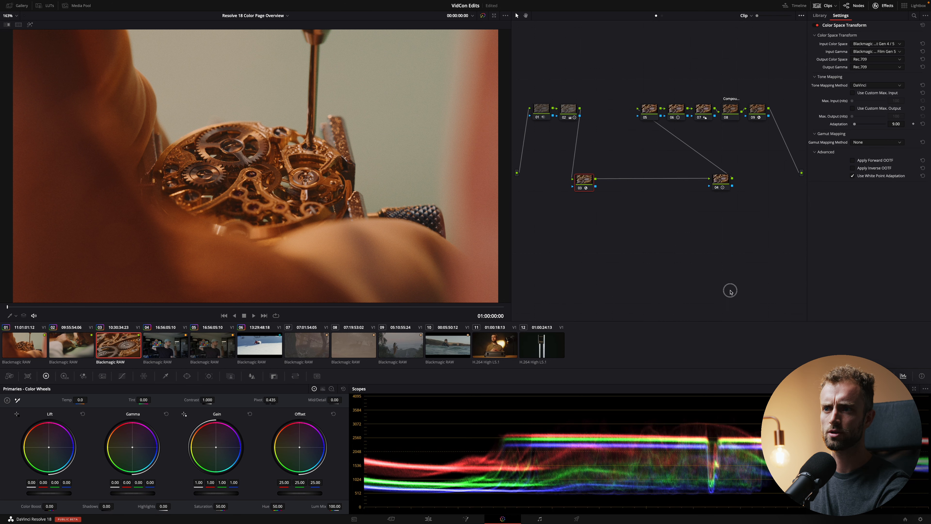
Add Color Space Transform as a standalone node below the chain and connect it between nodes 03 and 04
click(721, 177)
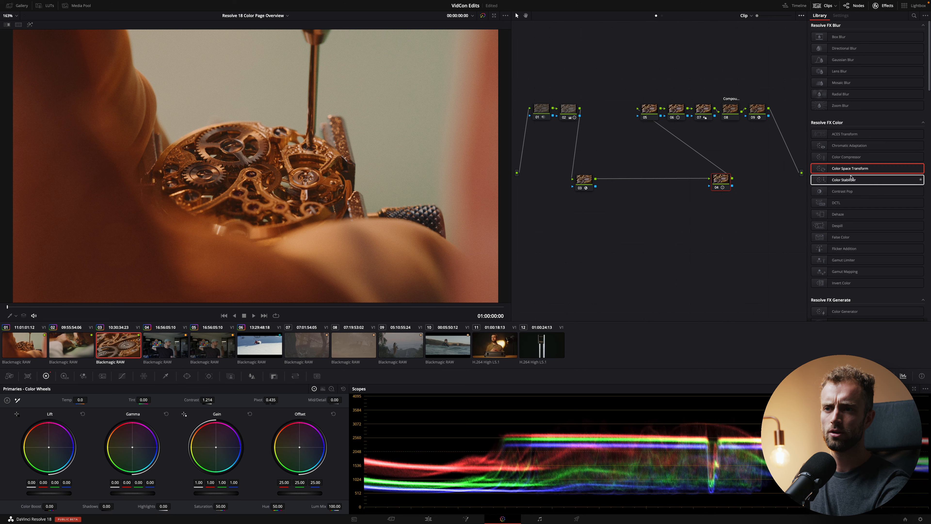
drag(855, 171, 650, 249)
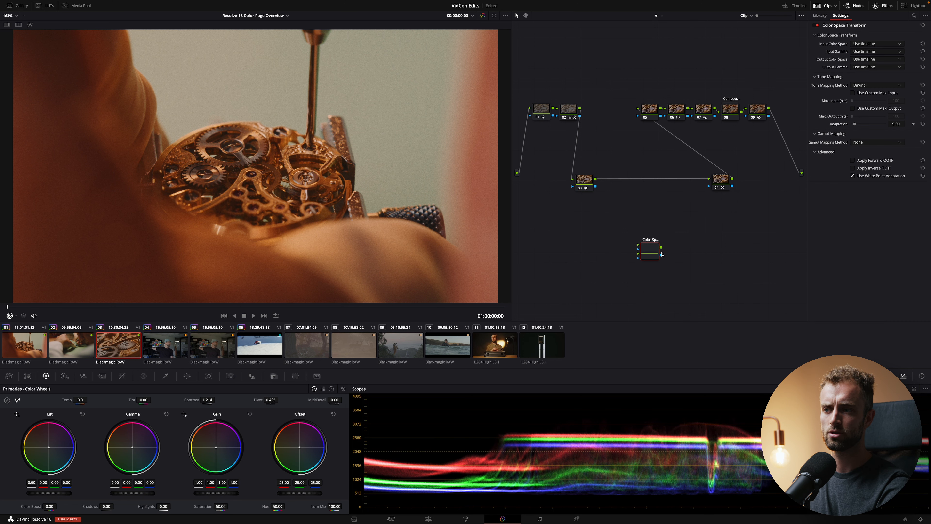
drag(596, 179, 710, 180)
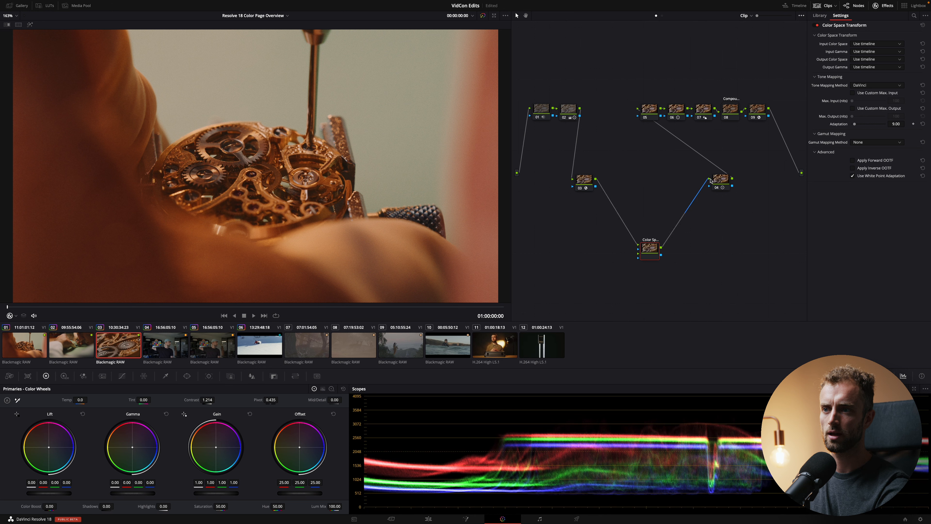
Replace the standalone node by inserting Color Space Transform directly on the connection between nodes 03 and 04, and undo the insertion
key(Delete)
drag(843, 168, 655, 180)
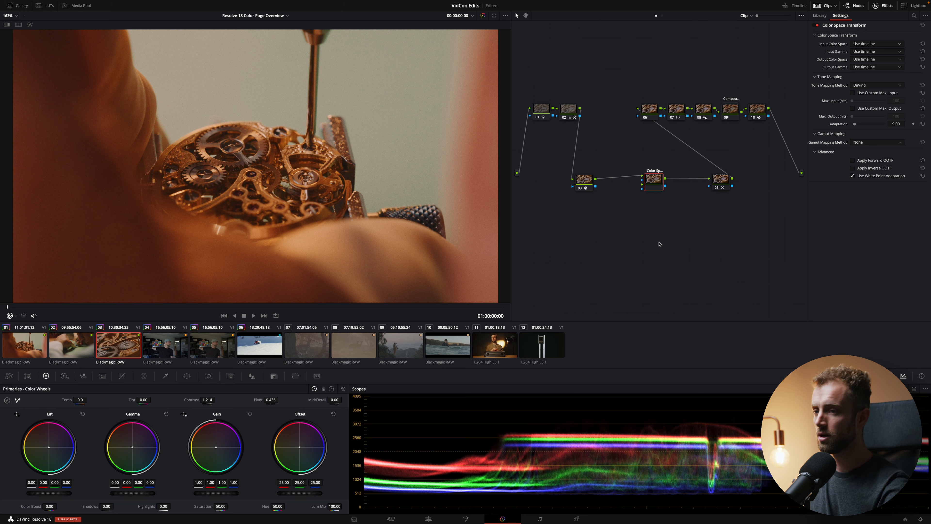
key(ctrl+z)
key(ctrl+z)
Try adding a serial node after node 03 with Color Space Transform applied to it, and undo both changes
click(585, 180)
key(alt+s)
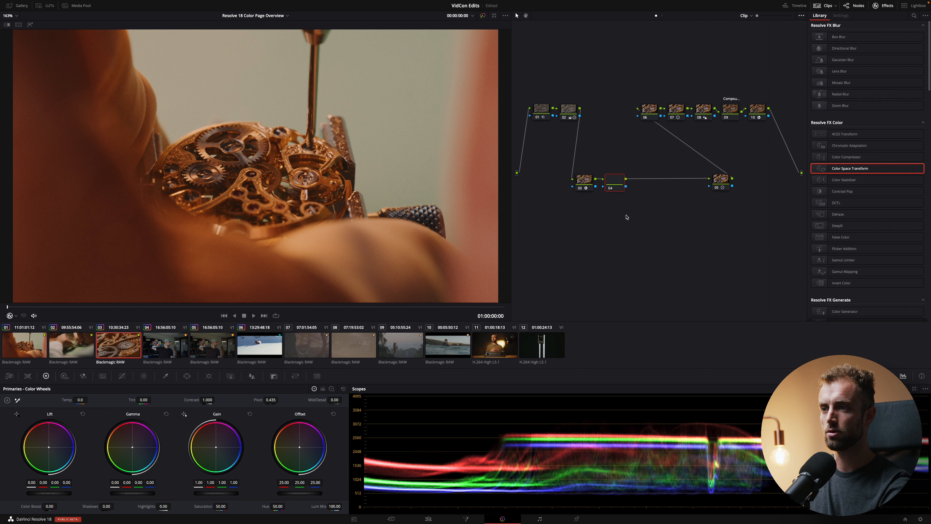
drag(622, 186, 656, 188)
drag(881, 167, 648, 182)
key(ctrl+z)
key(ctrl+z)
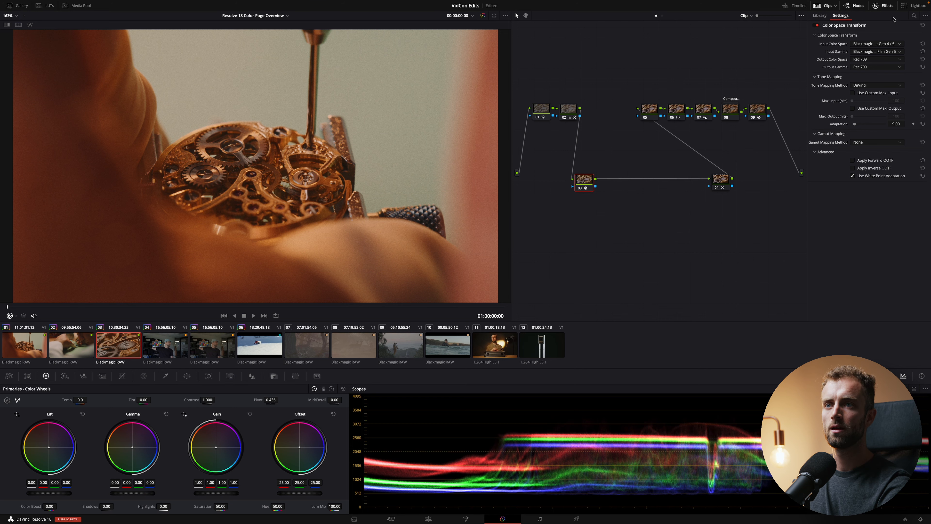
View all clips side by side in the Lightbox and return to the normal Color page layout
click(912, 7)
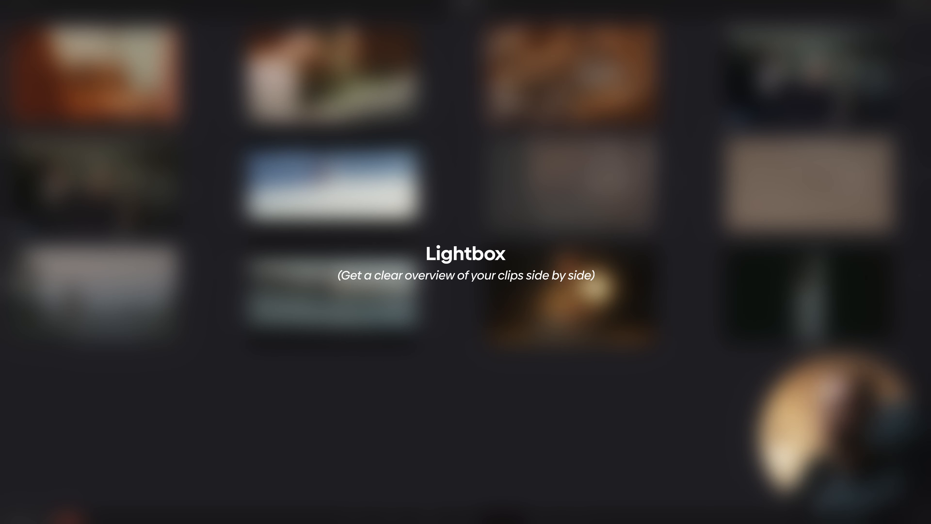
mouse_move(915, 16)
mouse_down()
mouse_move(876, 16)
mouse_move(921, 16)
mouse_up()
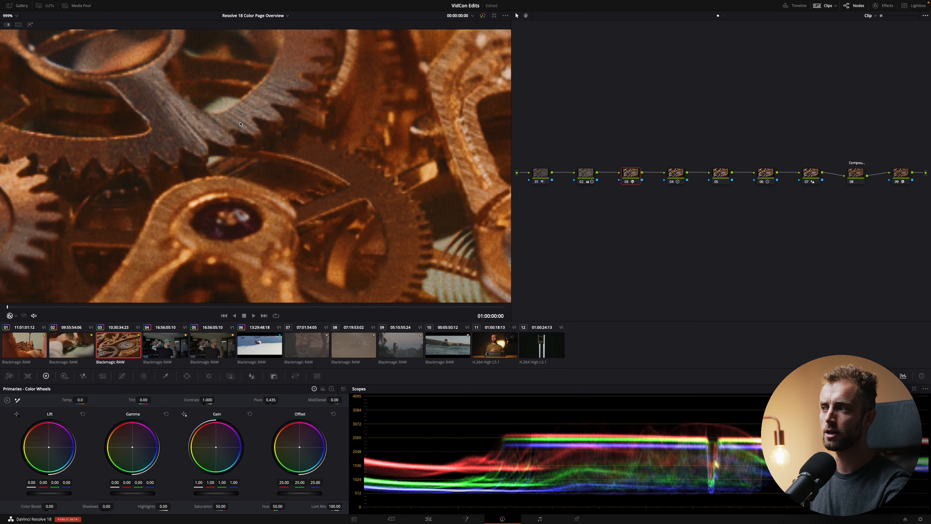
Zoom out of the magnified viewer image and reset the zoom so the whole frame fits
scroll(240, 123, down, 10)
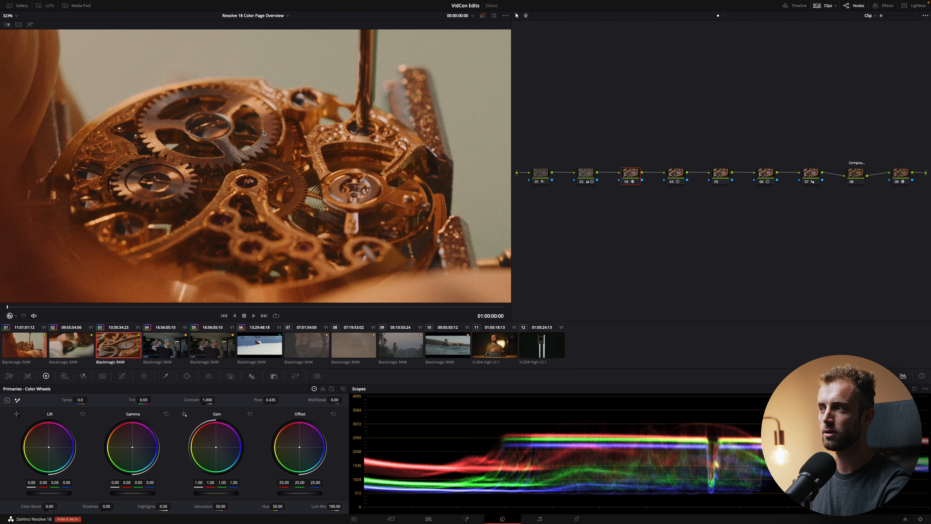
click(11, 15)
click(13, 24)
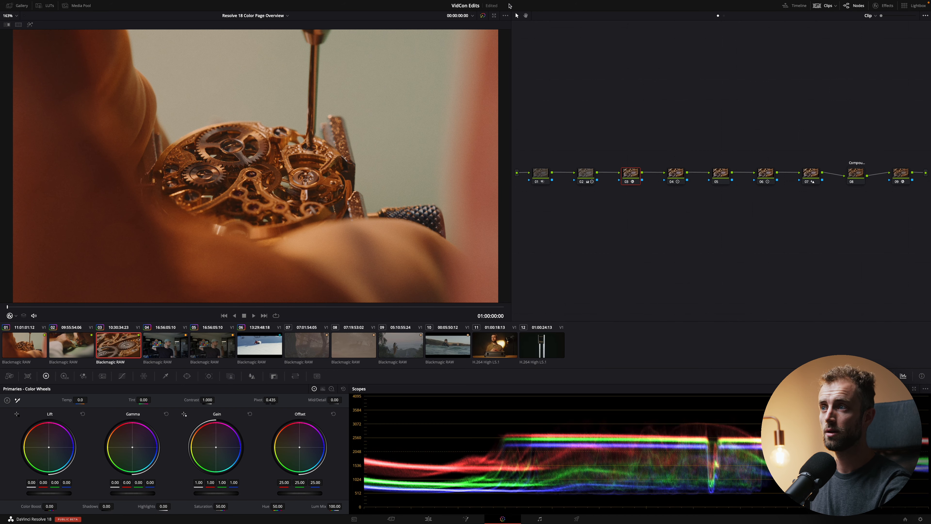
Check the viewer's timecode display options, and bypass and re-enable the color grades
click(472, 17)
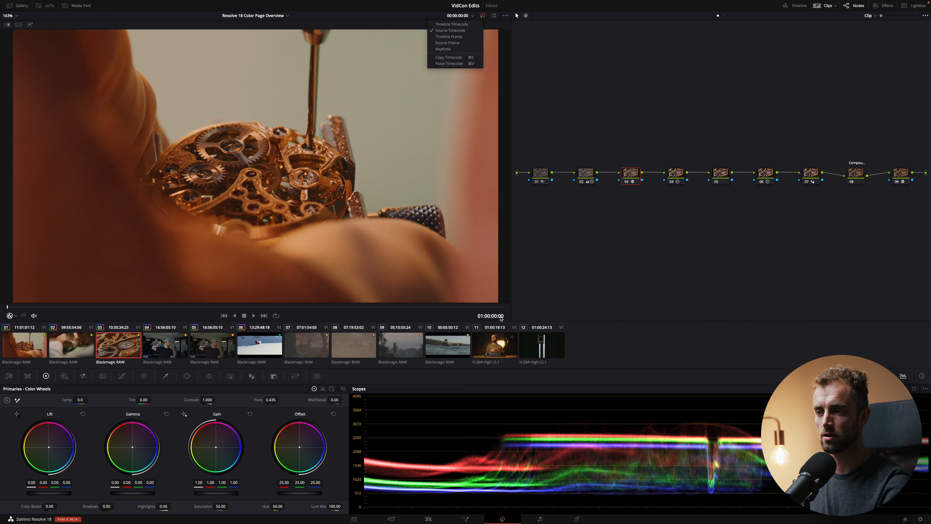
click(526, 303)
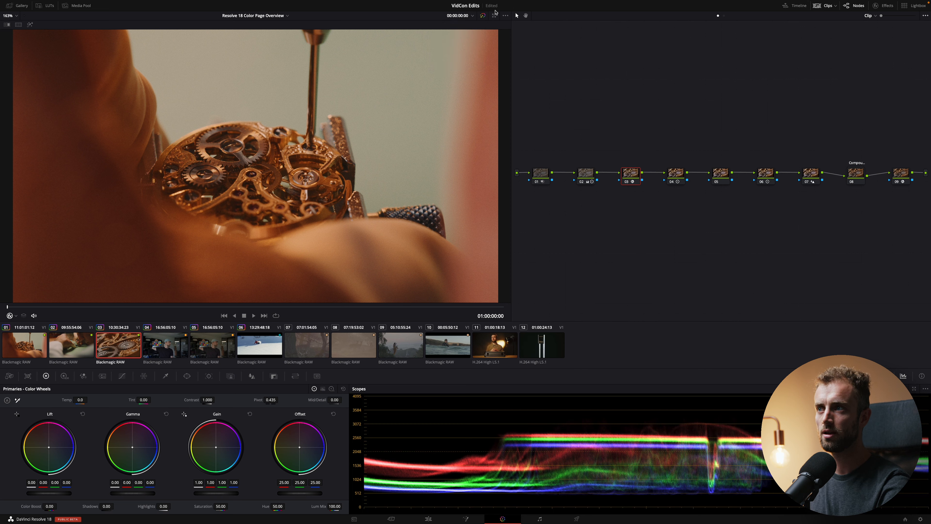
click(483, 16)
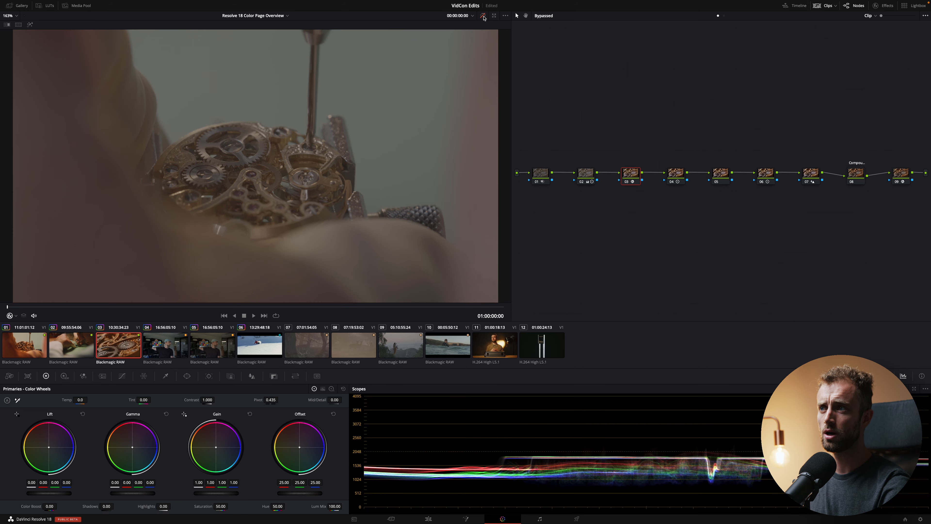
click(483, 16)
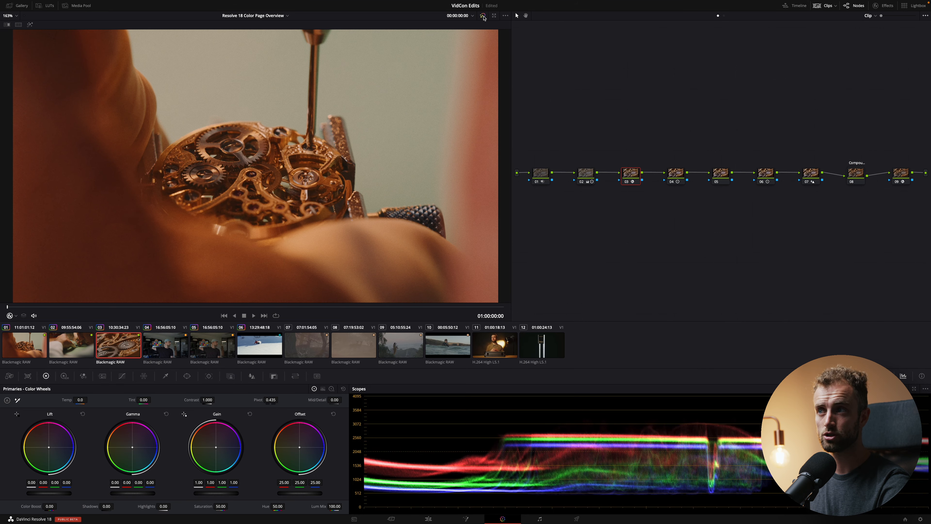
Enlarge the viewer and restore the normal layout, and look through the viewer's additional options
click(494, 17)
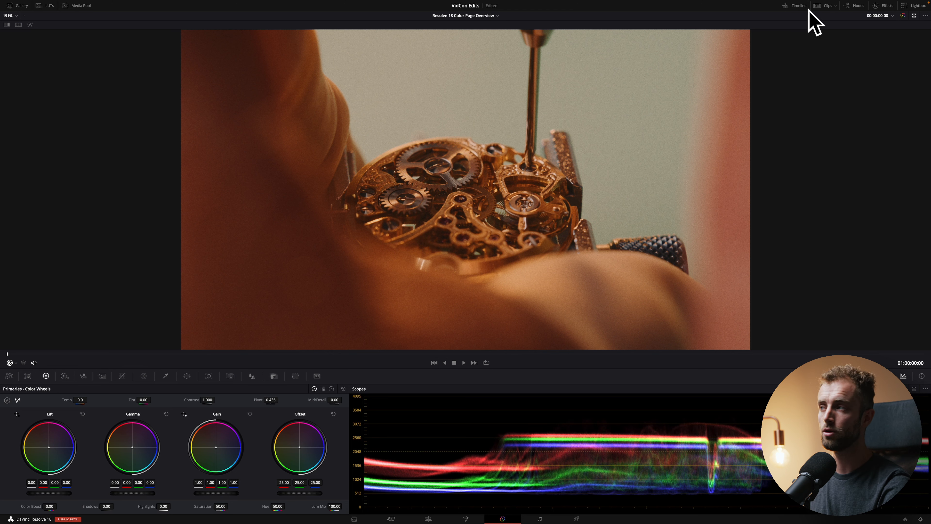
click(914, 17)
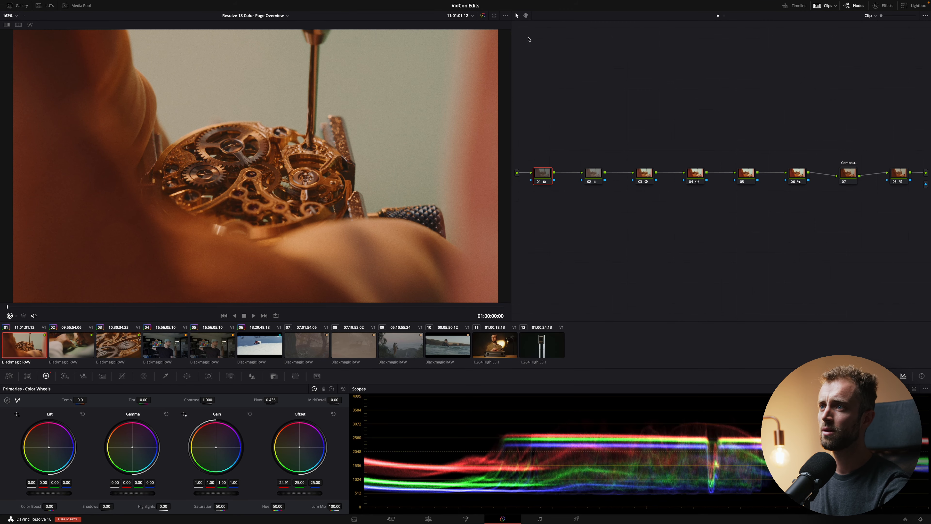
click(504, 15)
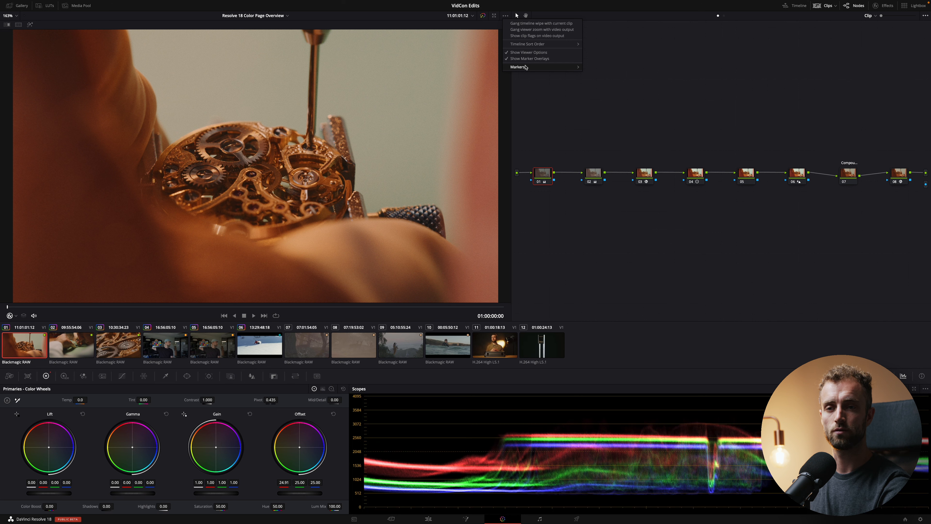
click(537, 88)
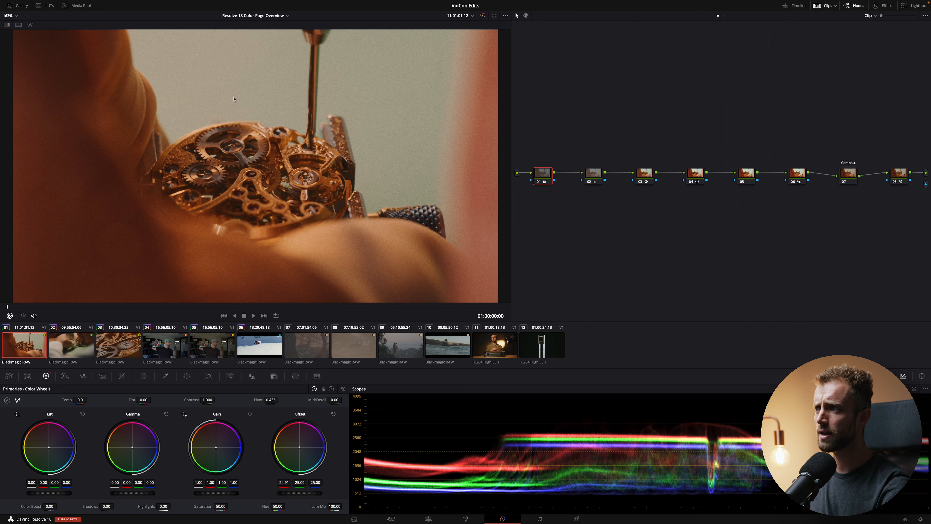
Examine the viewer image's options for grabbing stills, grabbing missing stills and setting the reference mode
right_click(216, 111)
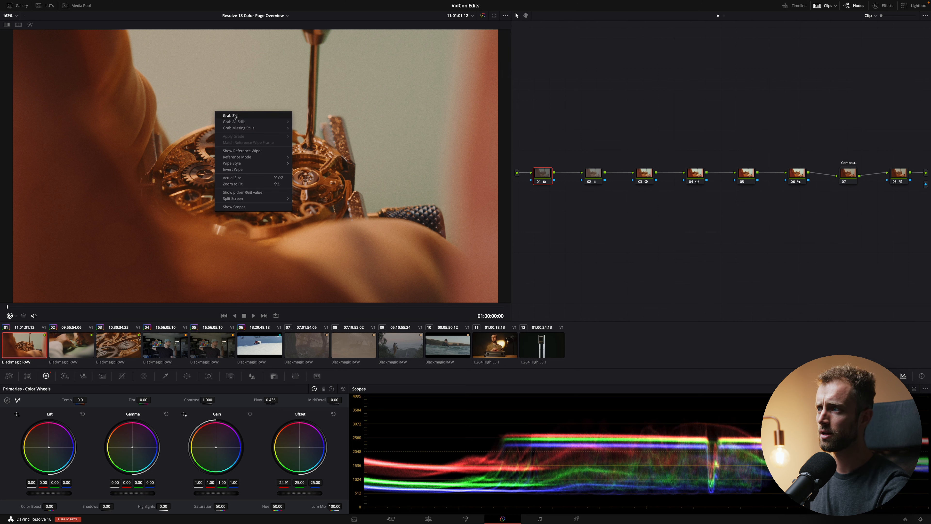
mouse_move(257, 121)
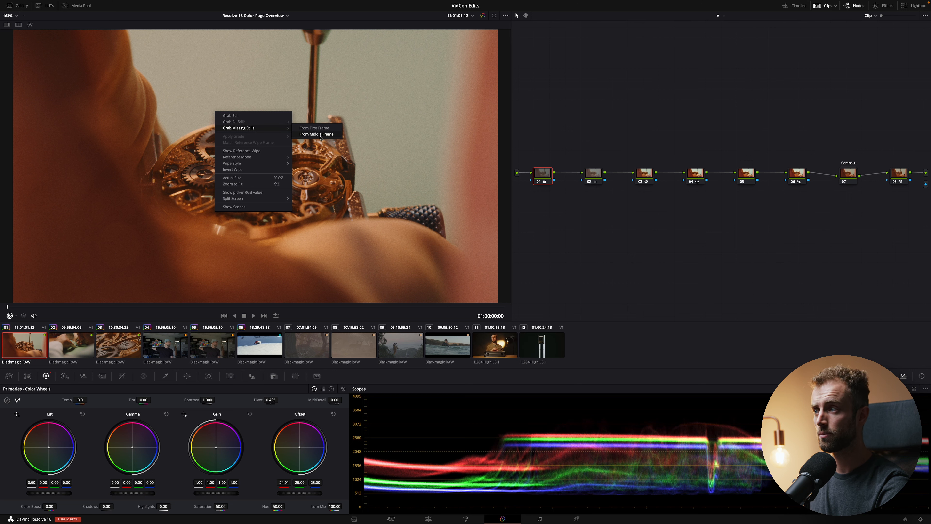
mouse_move(257, 159)
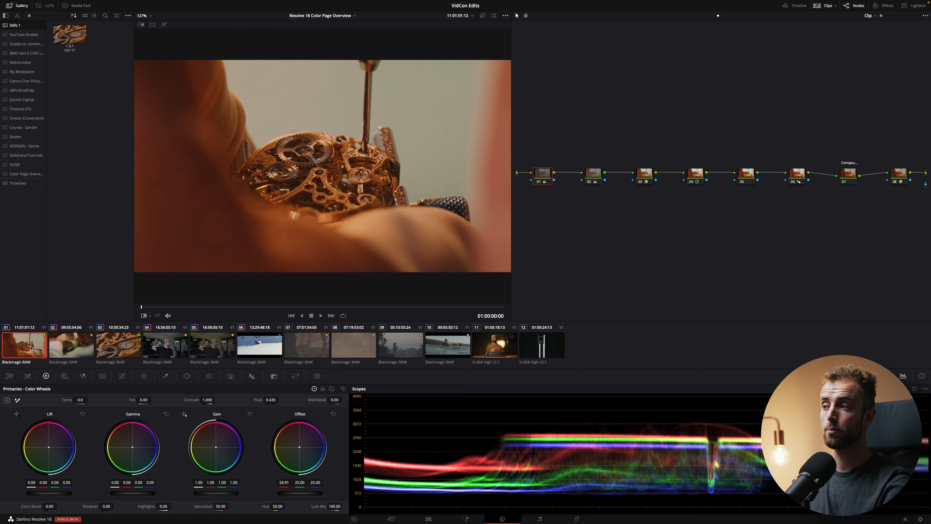
Compare clip 01 with the stored watch-gear still using an image wipe, and move the wipe divider across the viewer
click(139, 329)
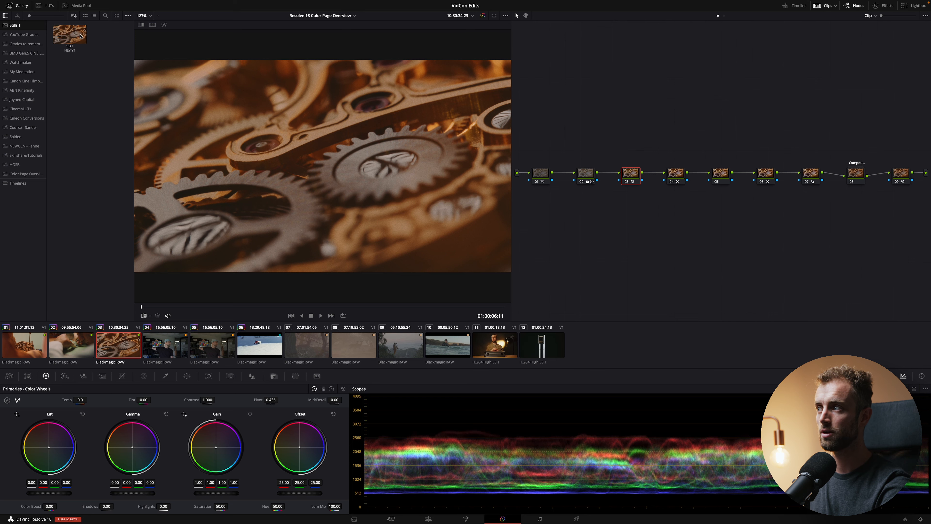
click(31, 350)
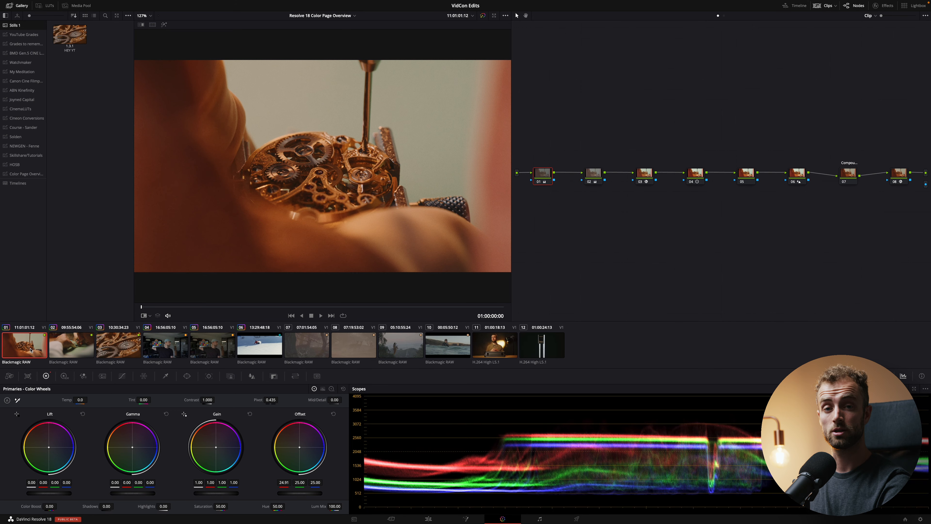
click(142, 25)
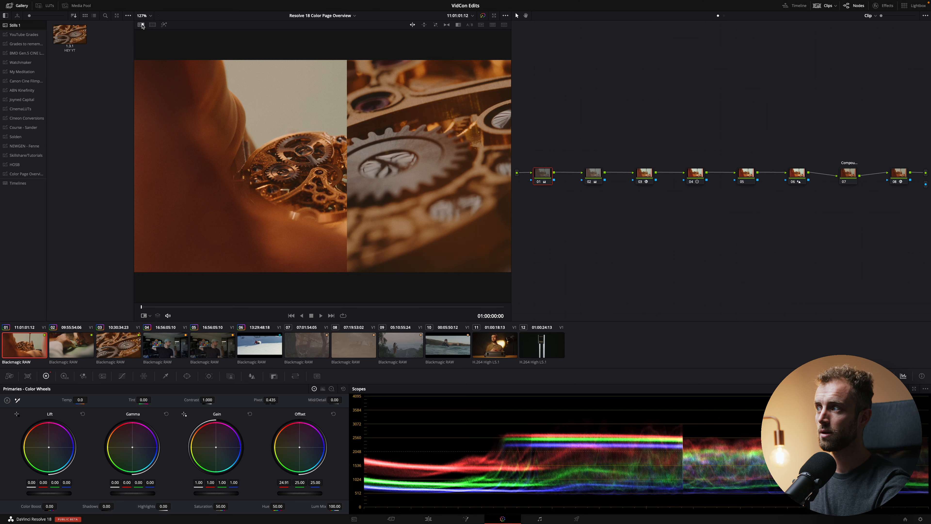
drag(333, 144, 314, 143)
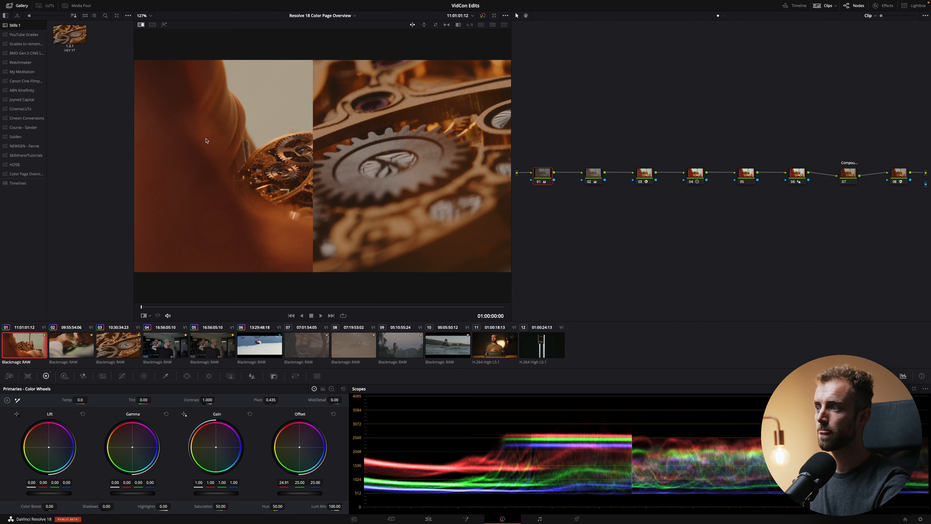
click(73, 33)
click(73, 33)
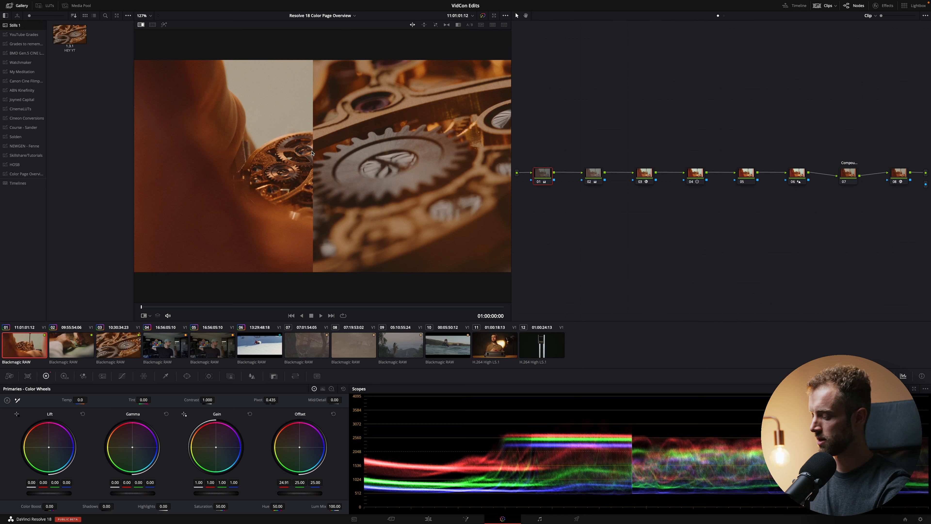
drag(314, 153, 329, 195)
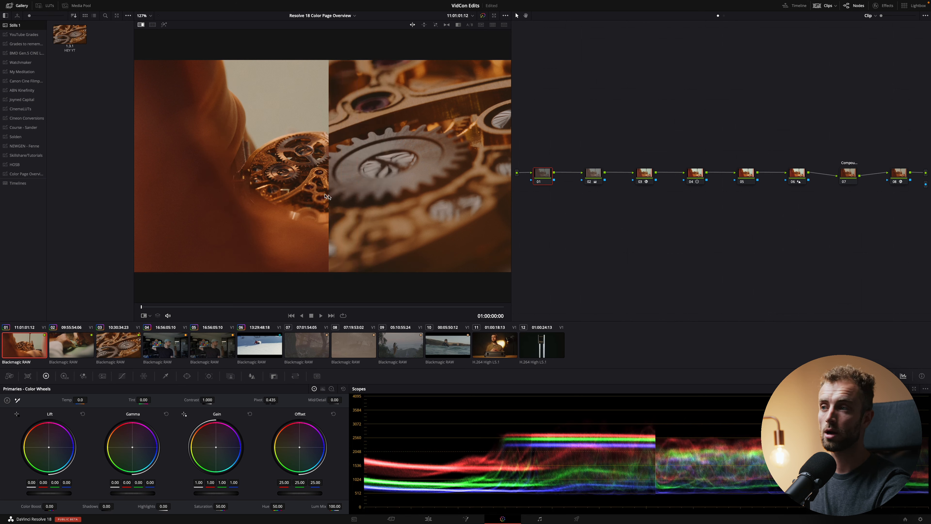
Try the horizontal, diagonal and mix wipe styles on the still comparison, and return to the vertical wipe
click(424, 25)
click(435, 24)
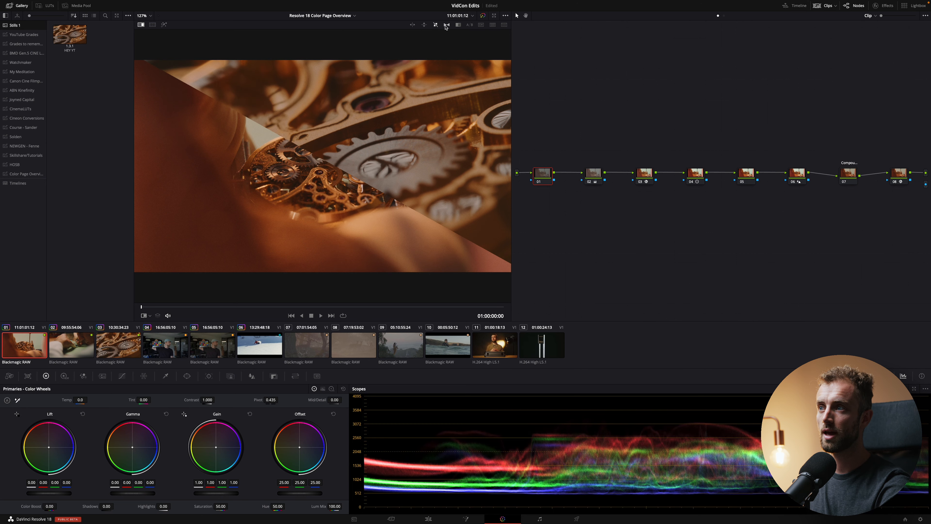
click(447, 25)
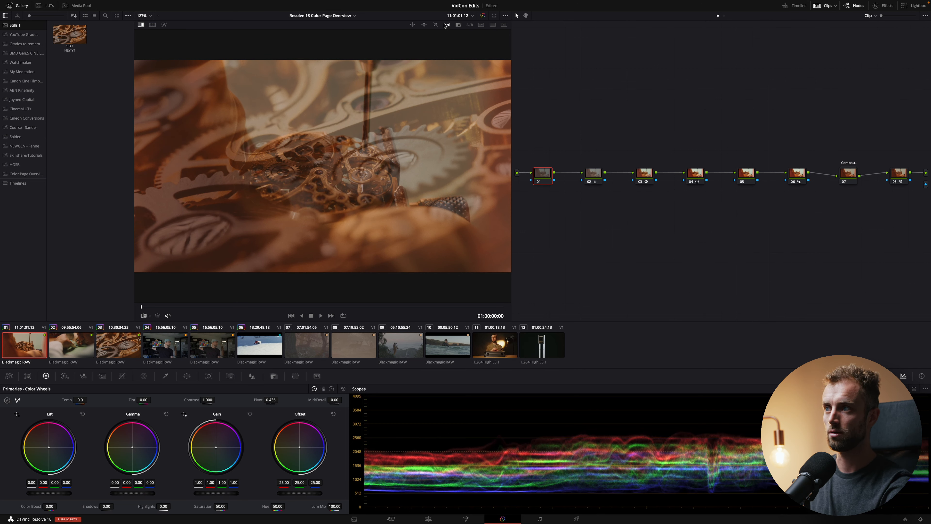
click(436, 25)
click(424, 25)
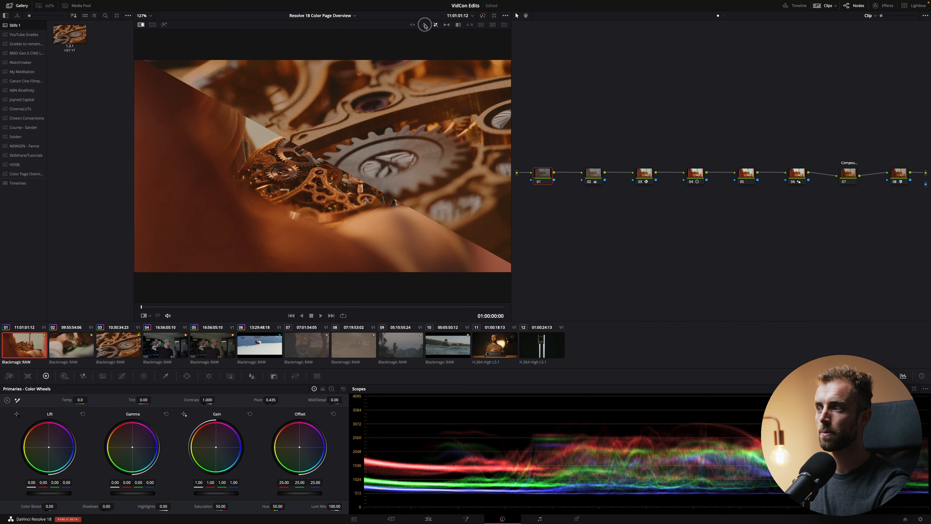
click(412, 25)
Shift the vertical wipe divider to compare more of both images, and turn the image wipe off
mouse_move(328, 153)
mouse_down()
mouse_move(442, 153)
mouse_move(275, 153)
mouse_move(359, 153)
mouse_move(334, 154)
mouse_up()
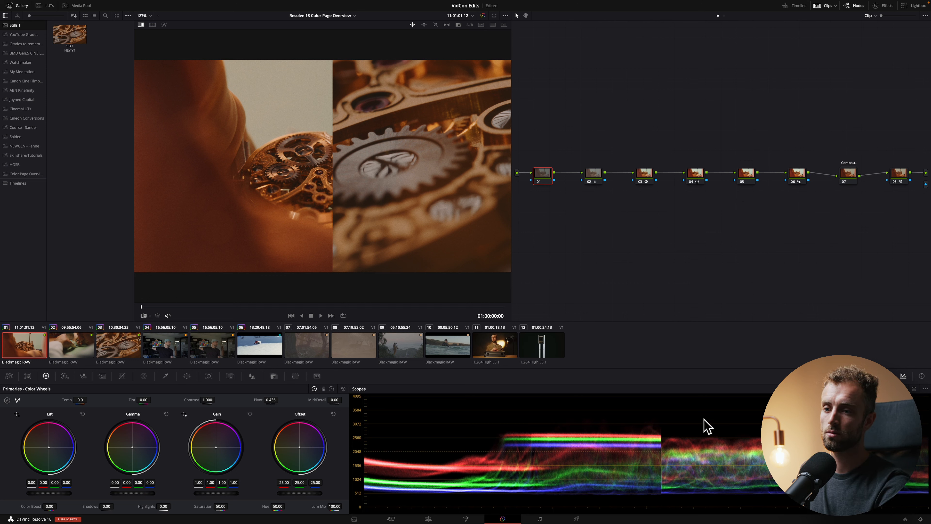
mouse_move(346, 183)
mouse_down()
mouse_move(458, 185)
mouse_move(162, 187)
mouse_move(367, 189)
mouse_move(324, 190)
mouse_move(350, 189)
mouse_up()
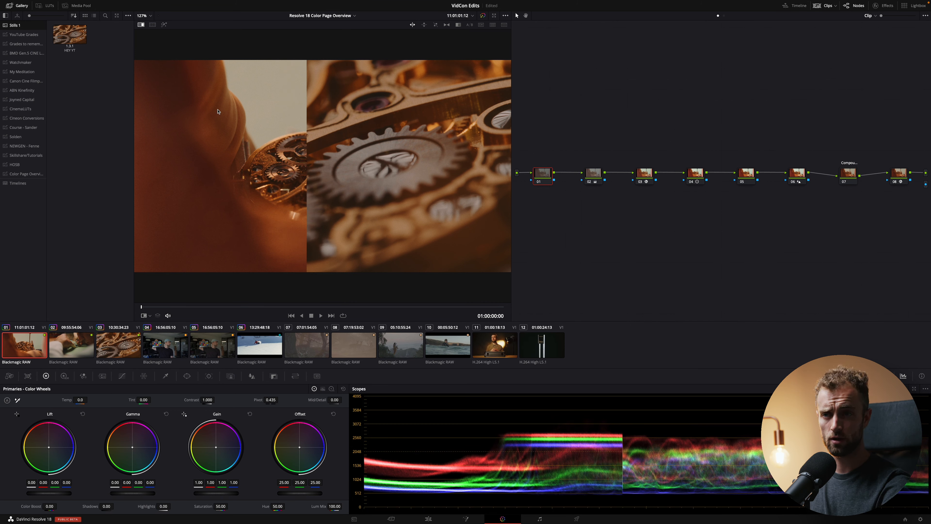
click(141, 24)
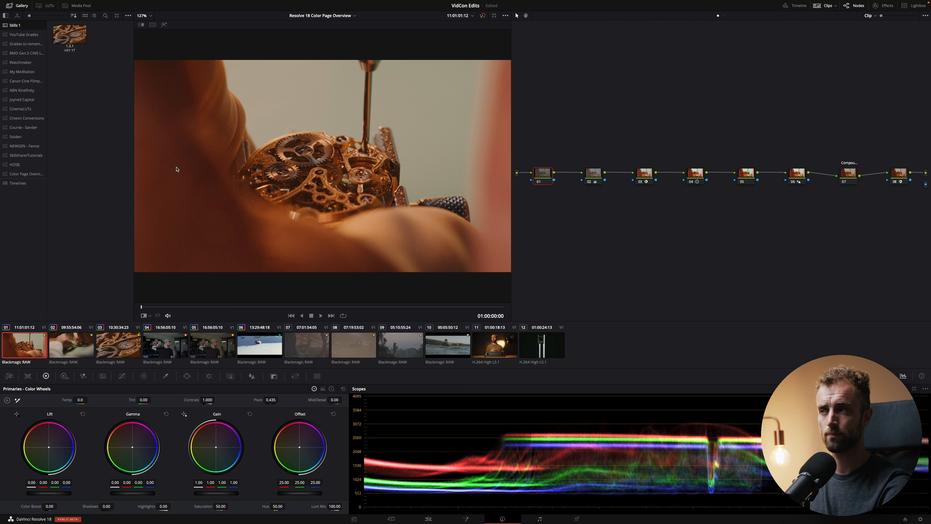
Switch the viewer to split screen and look through its display modes, leaving it on Current Group
click(152, 25)
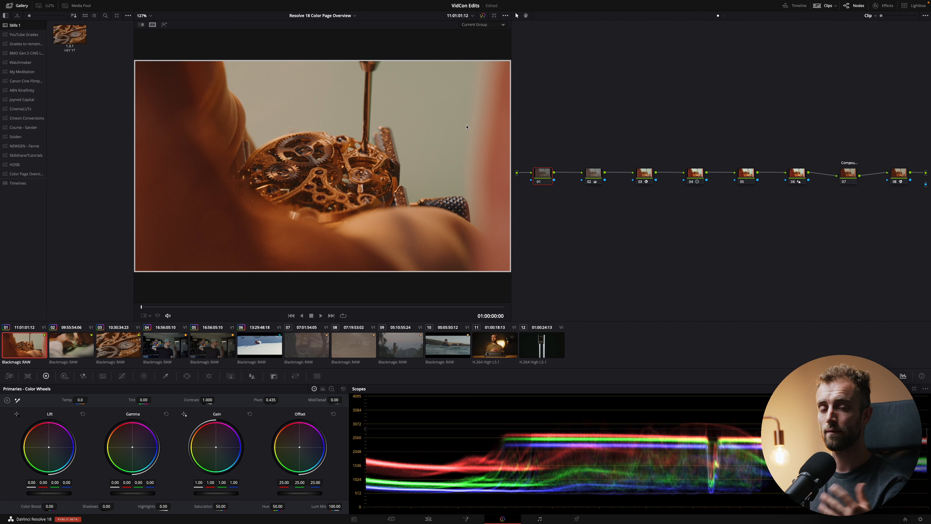
click(484, 24)
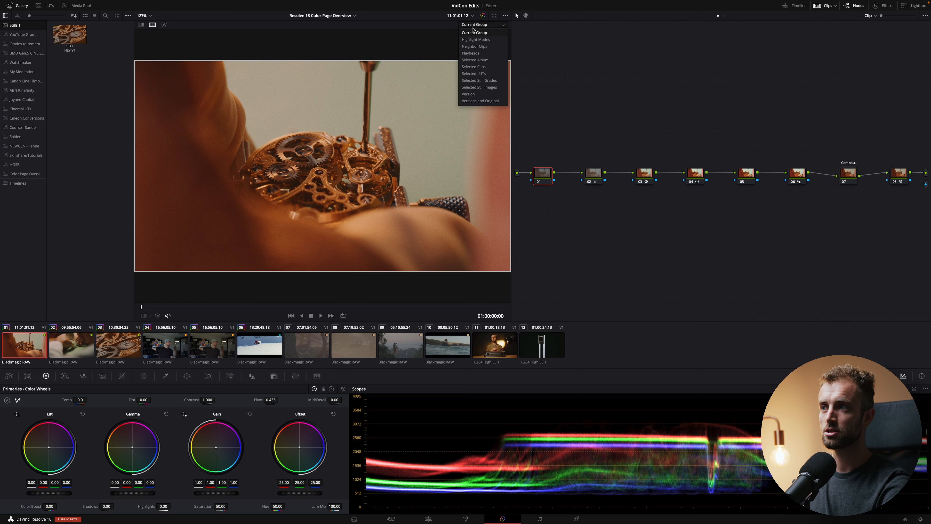
click(450, 34)
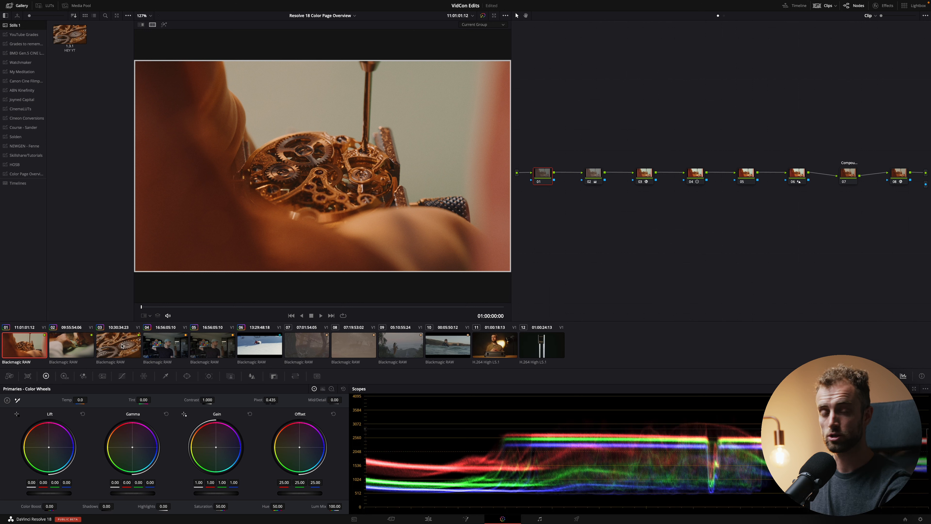
Add clips 01, 02 and 03 into the current group so they share the split-screen view
click(22, 354)
ctrl+click(65, 344)
ctrl+click(110, 345)
right_click(65, 348)
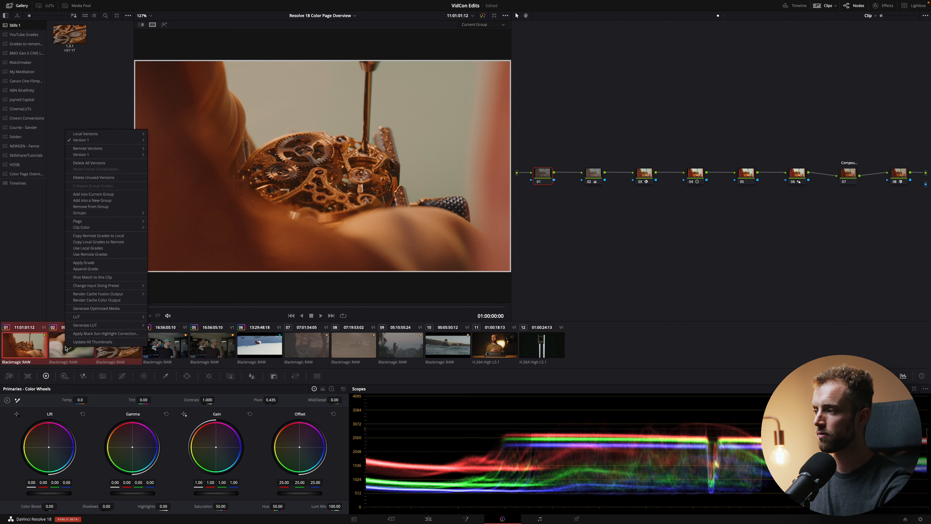
click(103, 195)
key(ctrl+alt+w)
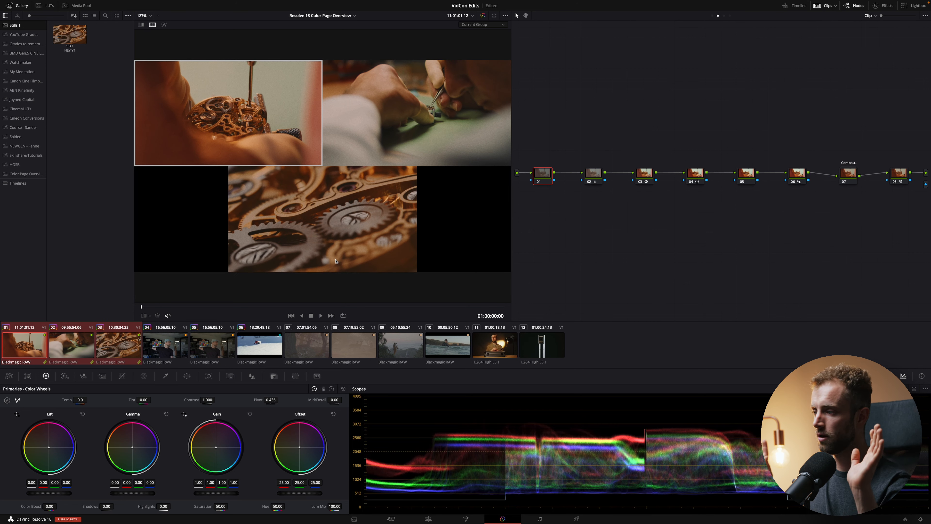
Add clip 07 into the current group and make clip 01 the active clip again
click(315, 347)
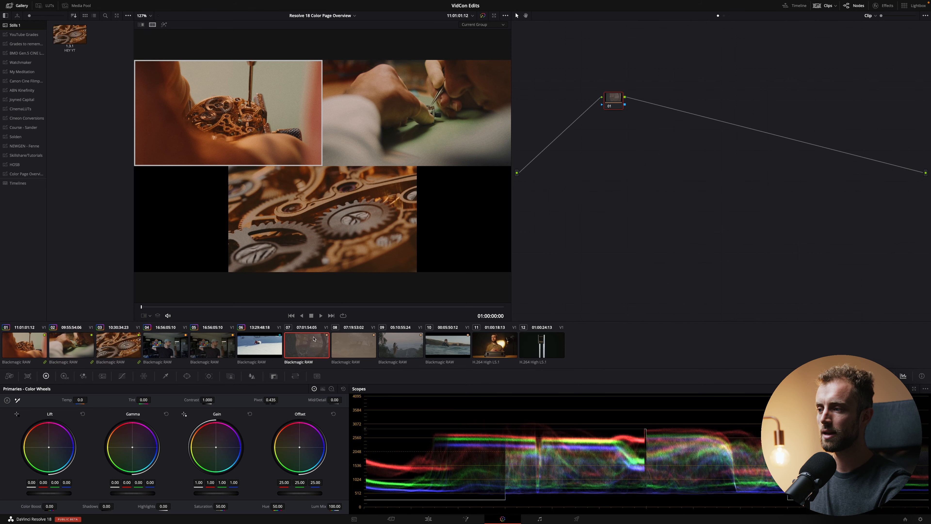
right_click(319, 347)
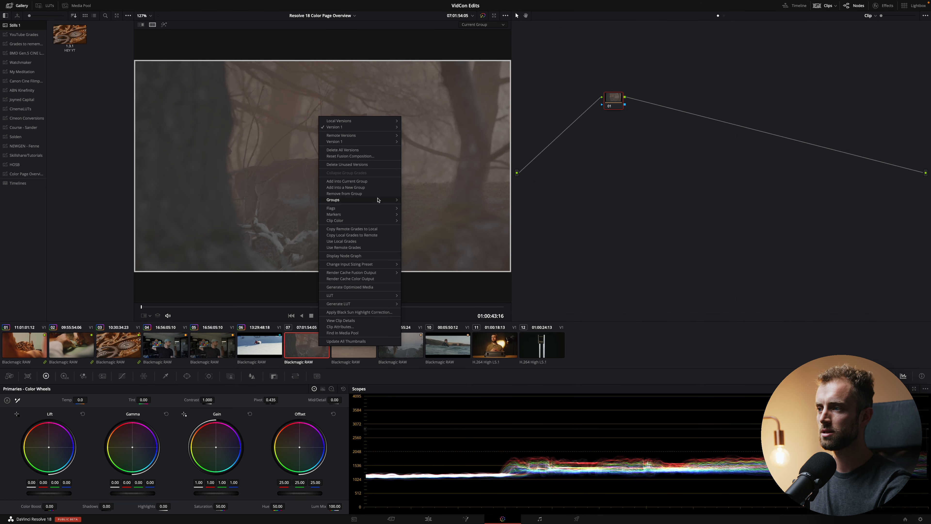
click(347, 181)
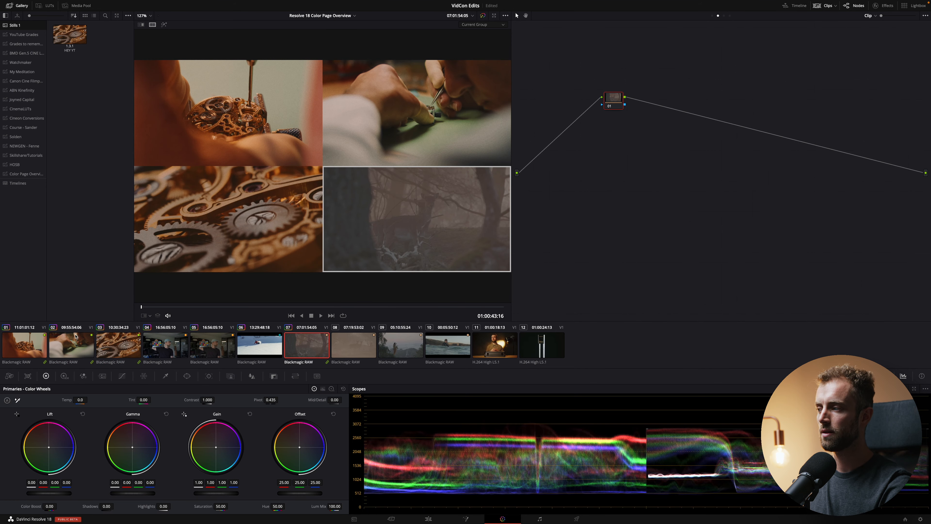
click(37, 349)
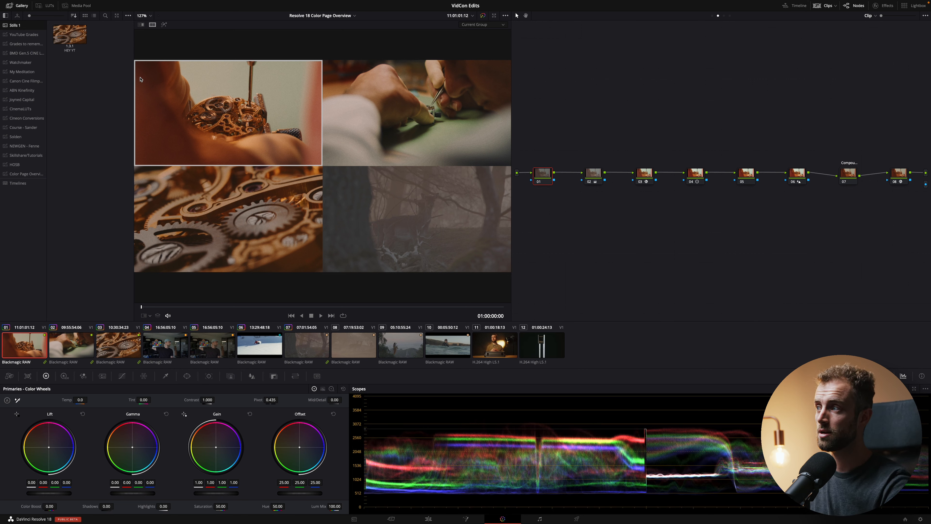
Review the split-screen display modes, keep Current Group, and return the viewer to the single clip image
click(503, 25)
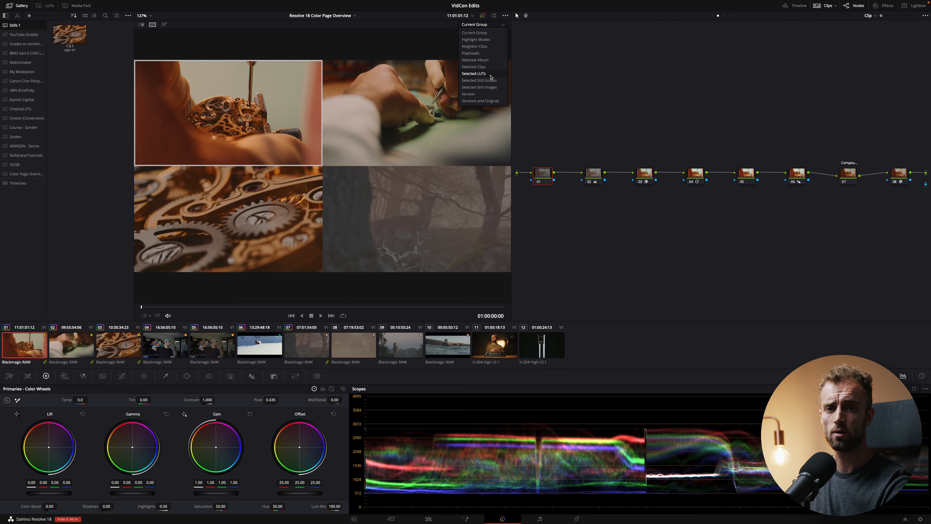
click(499, 33)
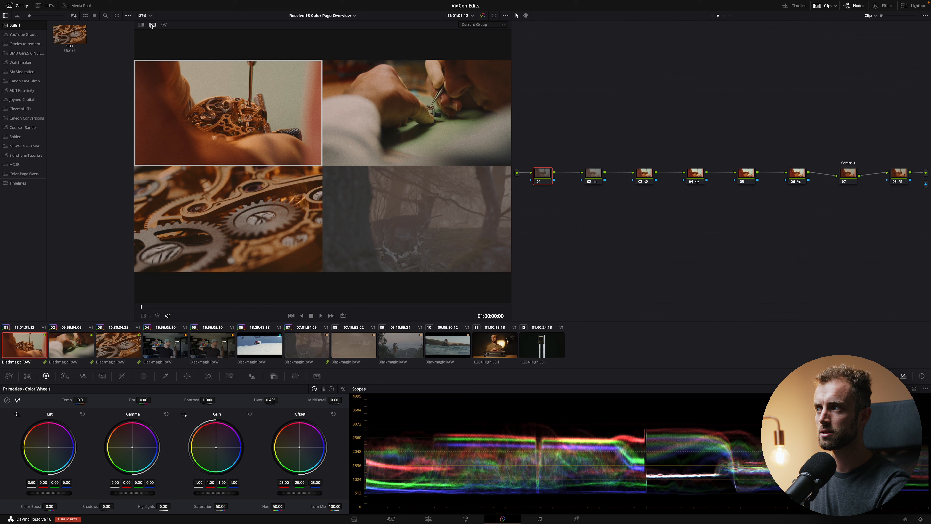
click(140, 25)
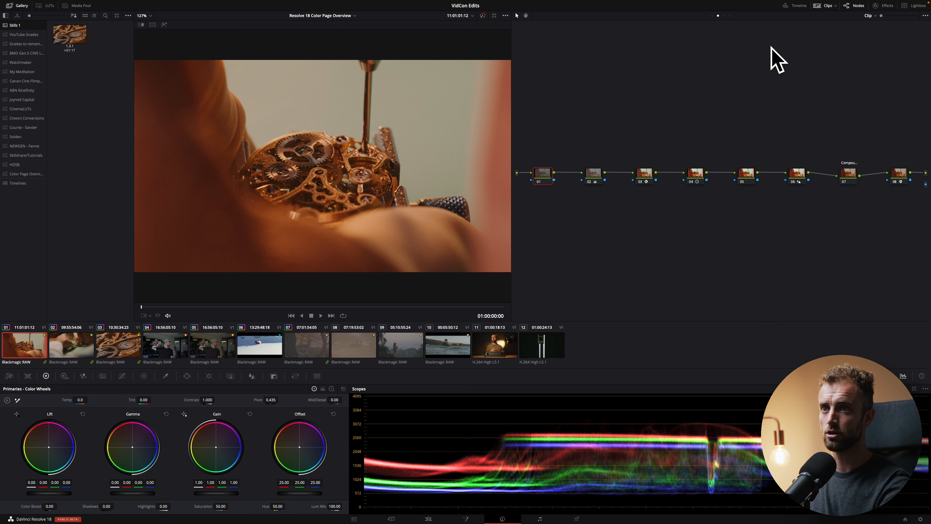
Remove clips 01, 02 and 03 from their group
super+click(76, 346)
super+click(124, 343)
right_click(125, 342)
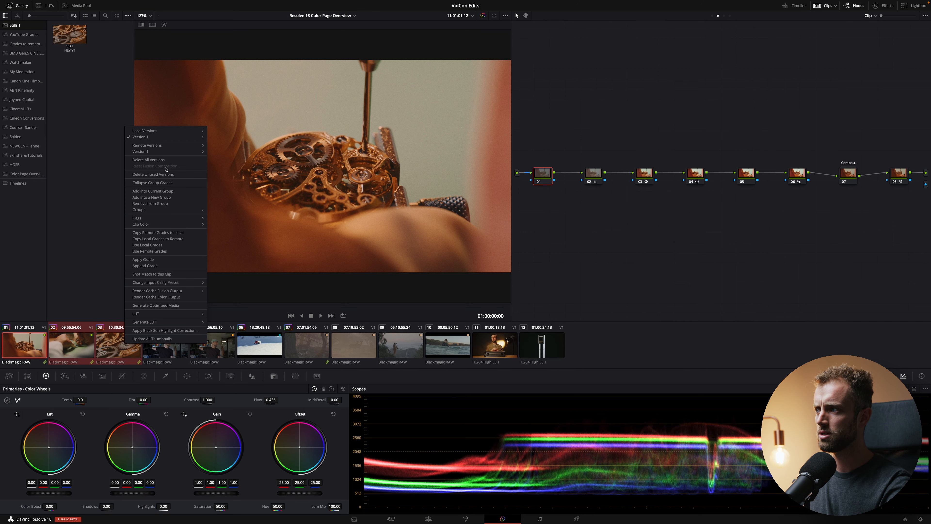
click(167, 204)
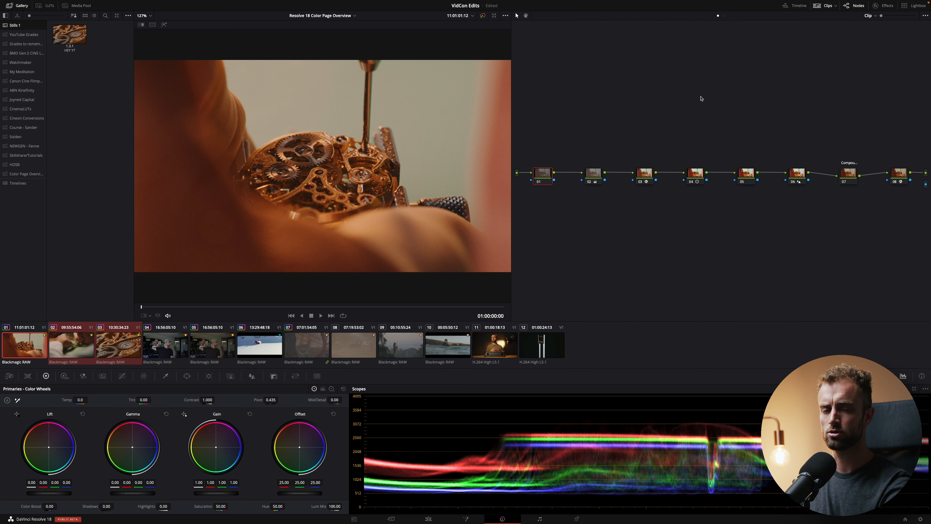
View the timeline-level node graph, and place an adjustment clip above all the clips in the Edit page's timeline
click(724, 16)
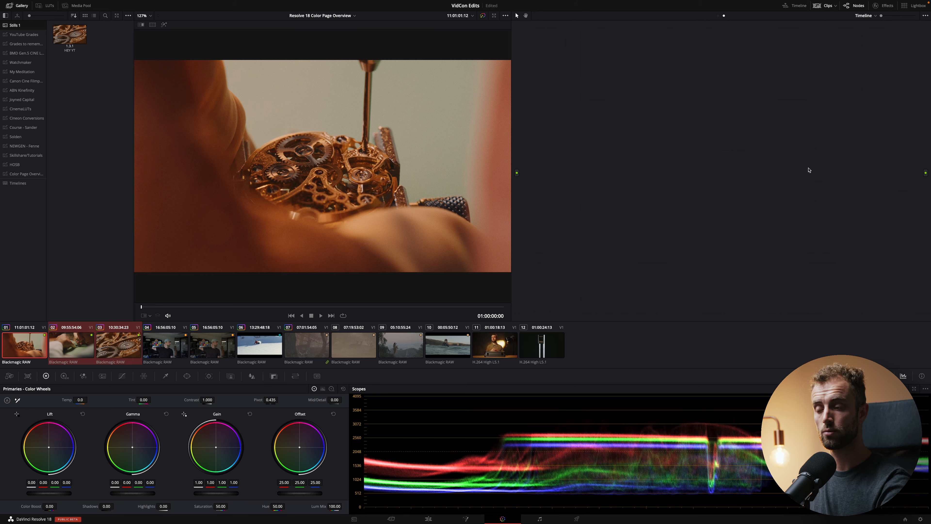
click(428, 518)
drag(88, 289, 693, 391)
drag(592, 394, 552, 393)
click(502, 518)
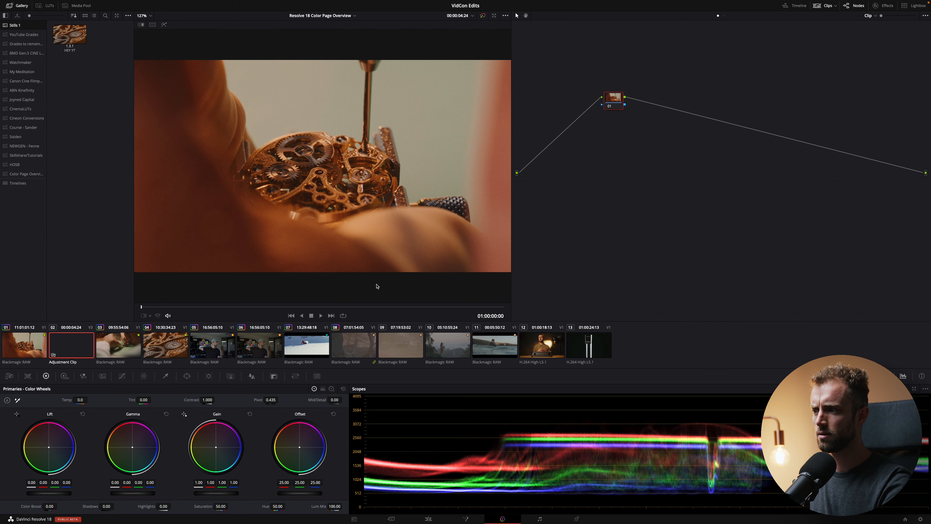
Shift the adjustment clip's Gamma to red -0.07, green 0.01 and blue 0.25, and inspect clips 04 to 07 under it
drag(134, 454, 146, 456)
click(165, 344)
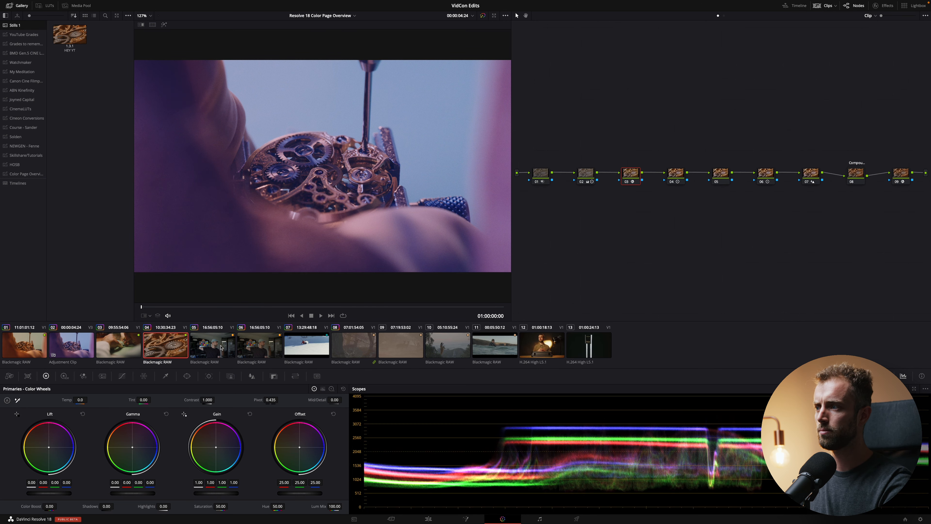
click(220, 345)
click(260, 351)
click(303, 352)
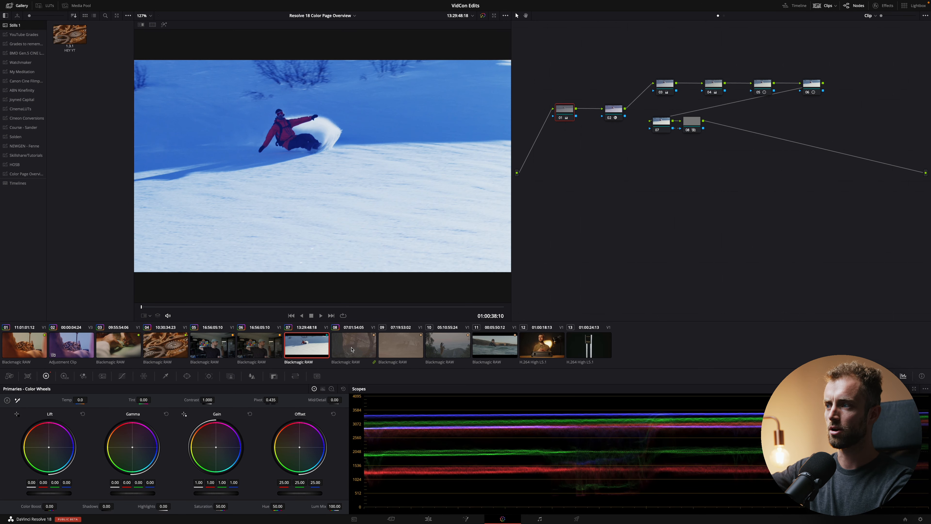
click(77, 342)
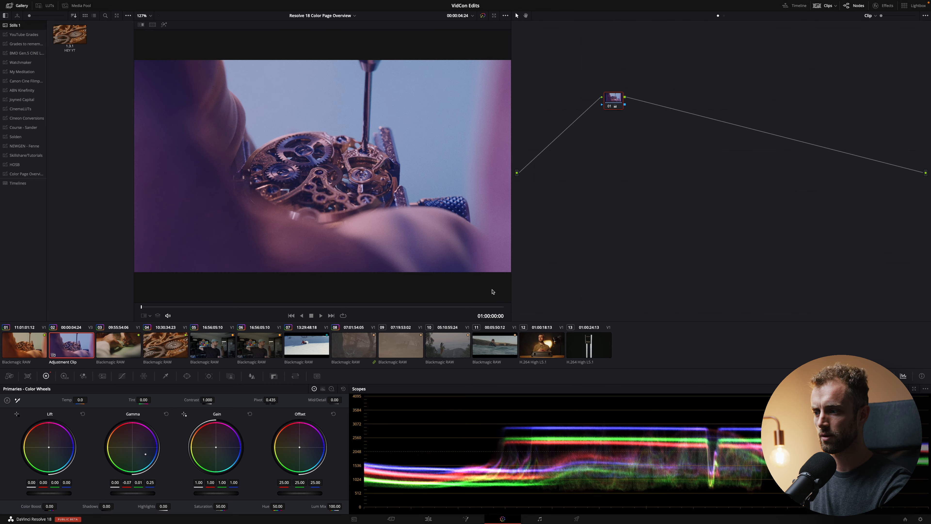
Delete the adjustment clip from the Edit page's timeline and return to the Color page
click(428, 518)
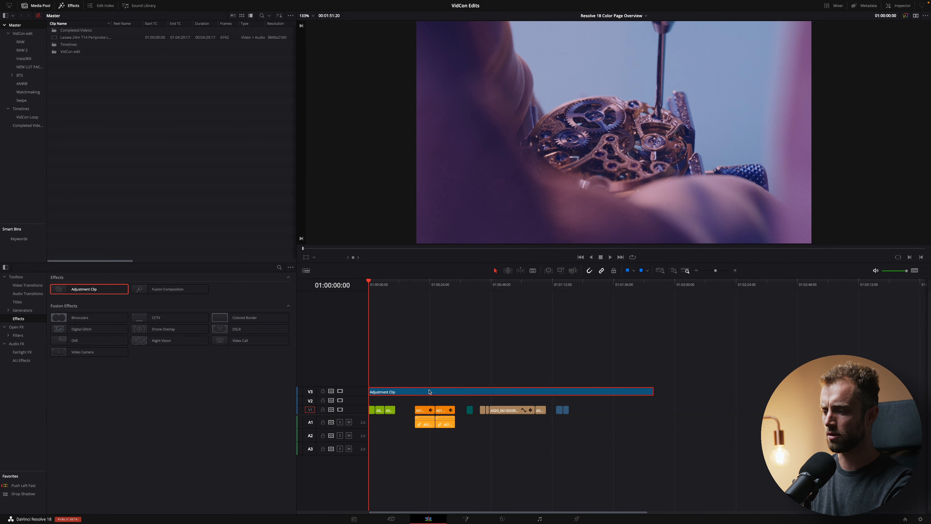
click(494, 519)
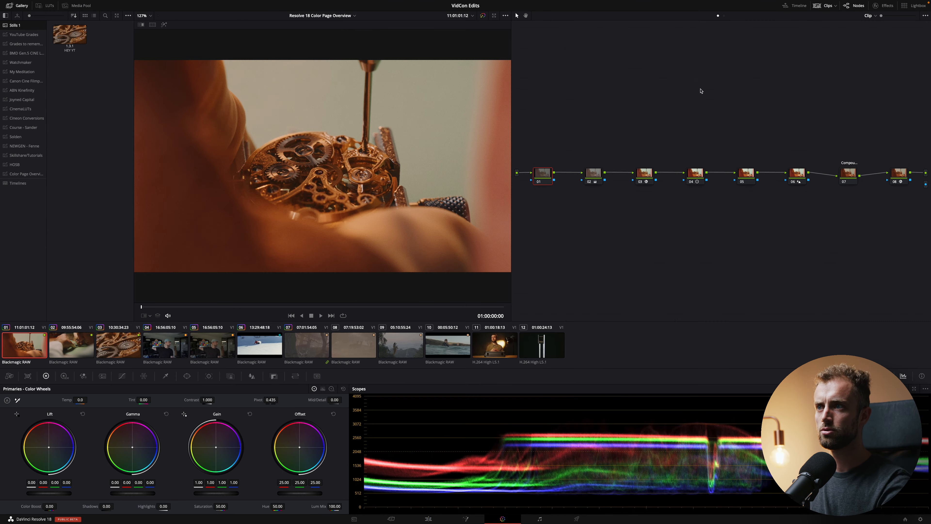
Add a corrector node to the timeline-level node graph and reposition it between the input and output
click(724, 16)
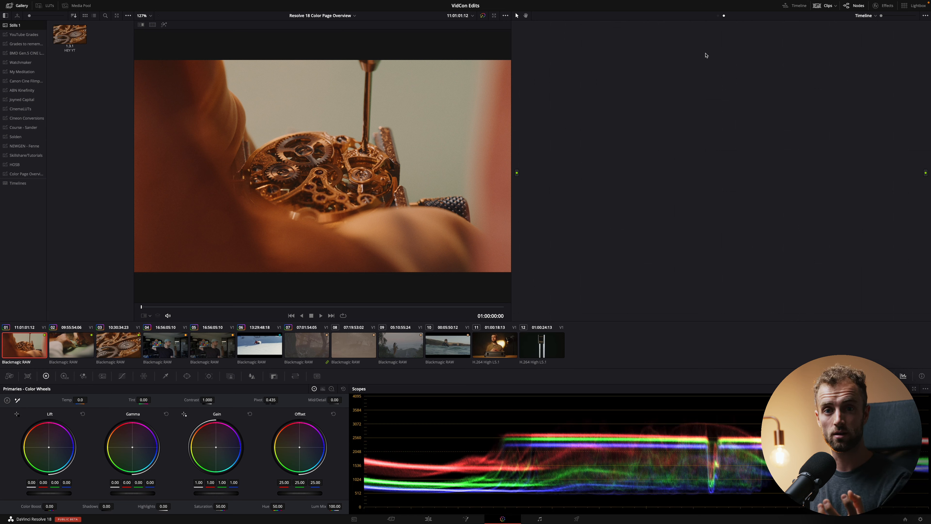
key(alt+s)
drag(620, 100, 649, 121)
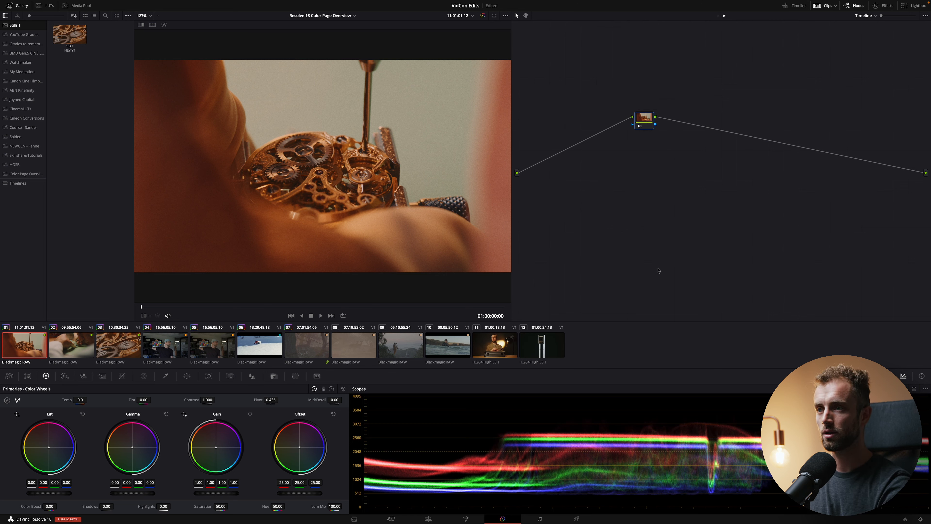
Reposition the timeline-level corrector node and apply the Resolve FX Film Grain effect to it
drag(653, 123, 633, 101)
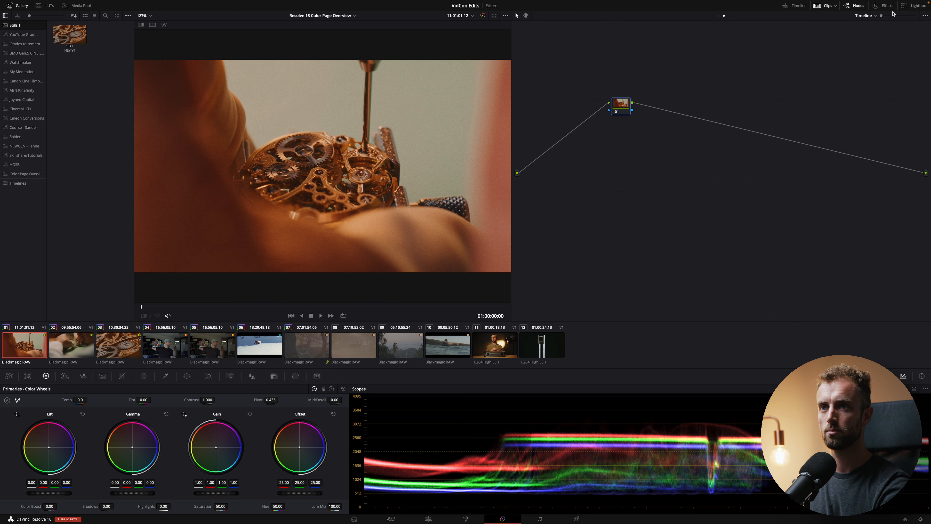
click(883, 5)
scroll(856, 205, down, 3)
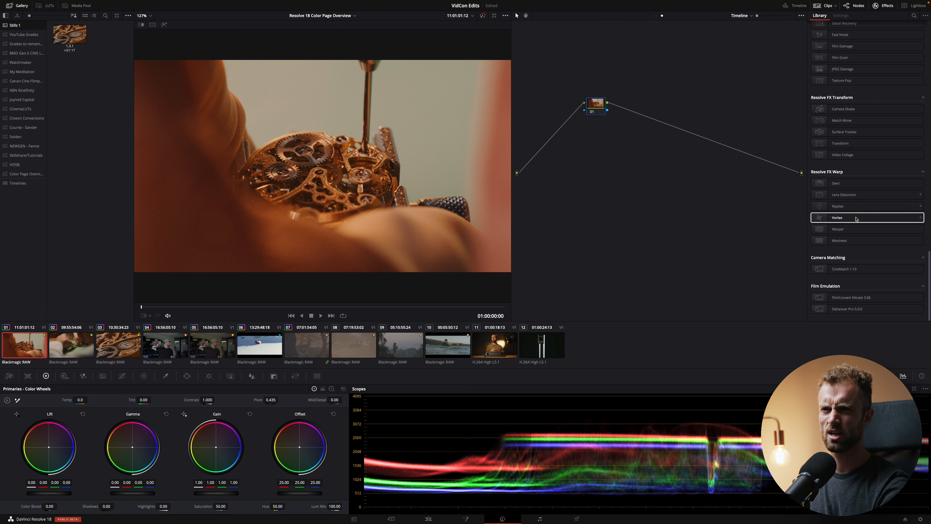
drag(843, 57, 596, 104)
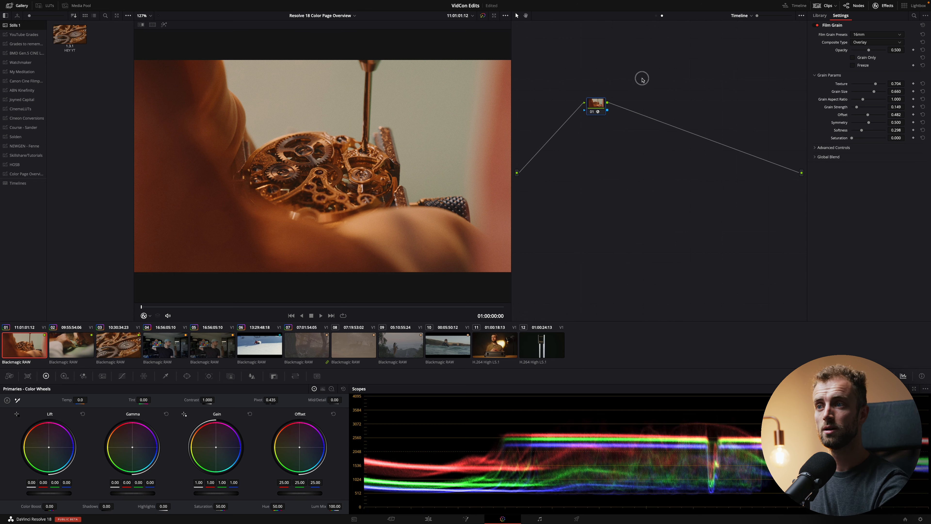
Delete the timeline-level node, return to the clip-level node graph and close the effects library
drag(642, 78, 553, 132)
key(Delete)
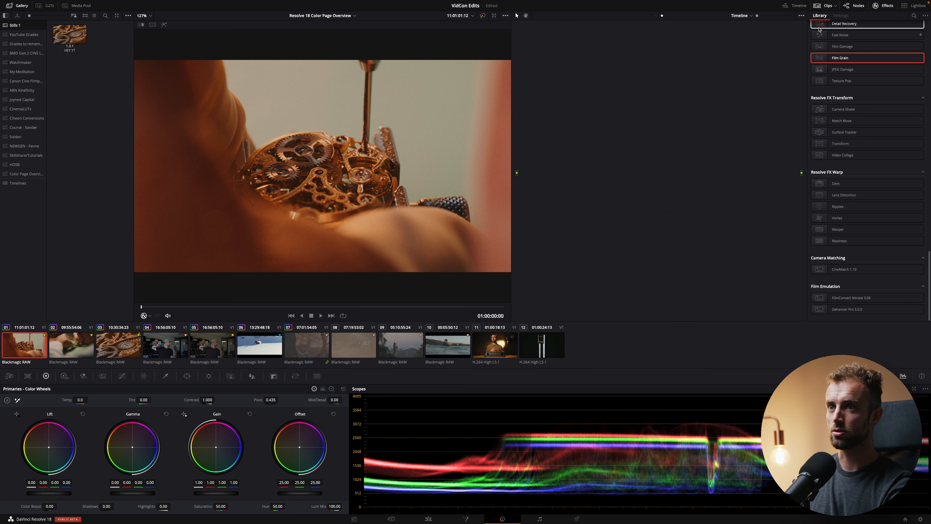
click(656, 15)
click(883, 6)
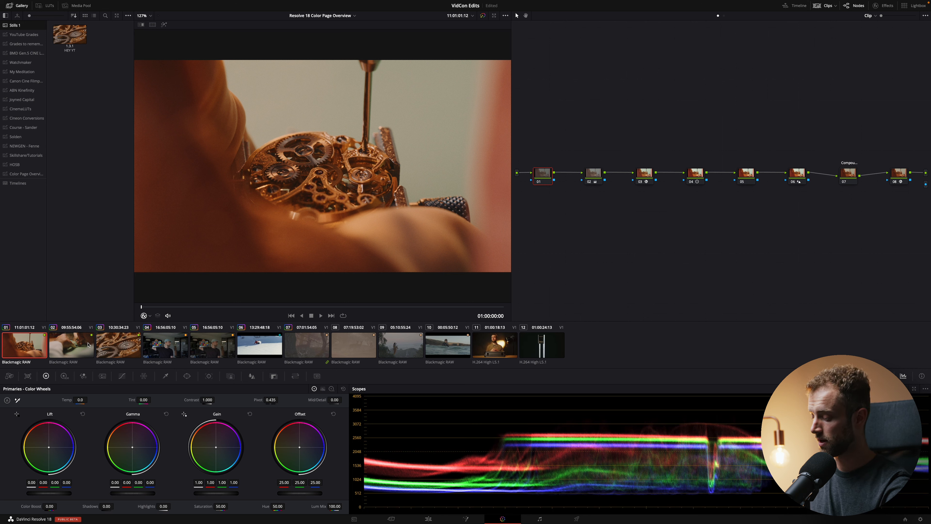
Add clips 01, 02 and 03 to a new group named Group 2
super+click(74, 345)
super+click(112, 346)
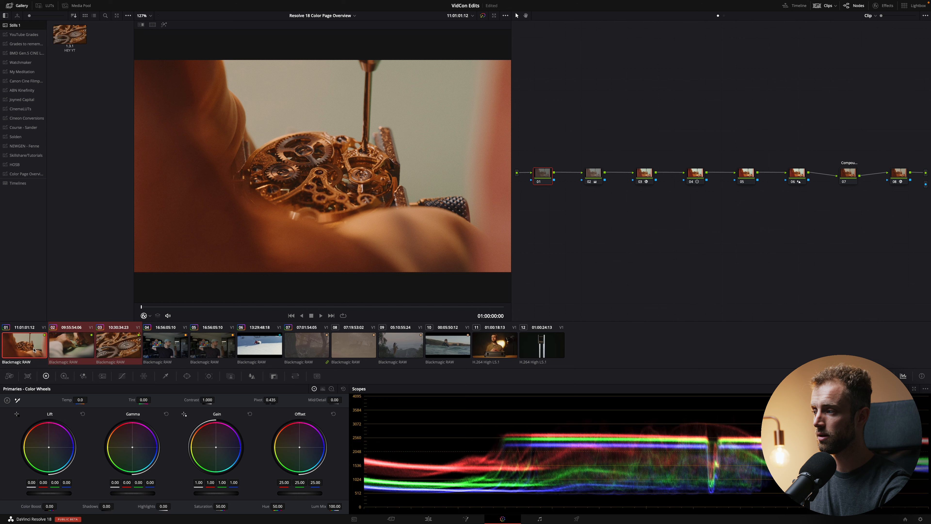
super+click(24, 346)
right_click(69, 344)
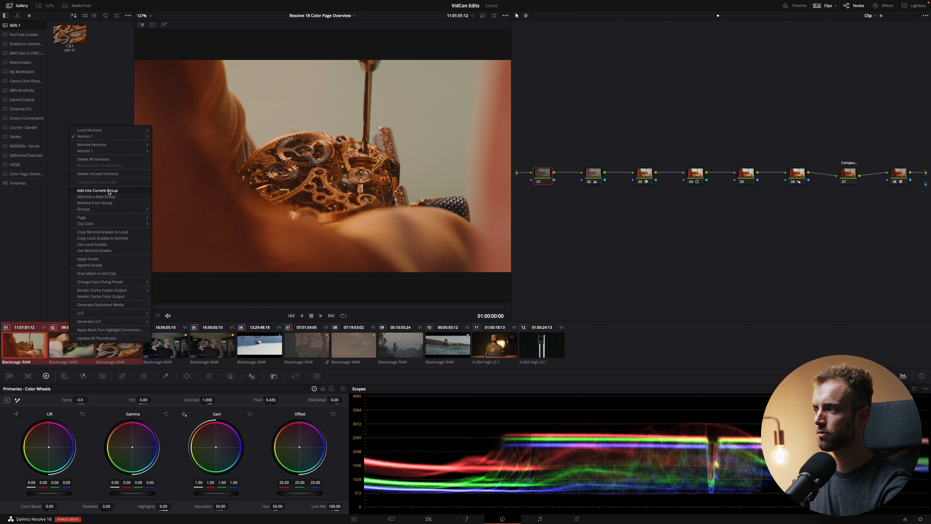
click(94, 197)
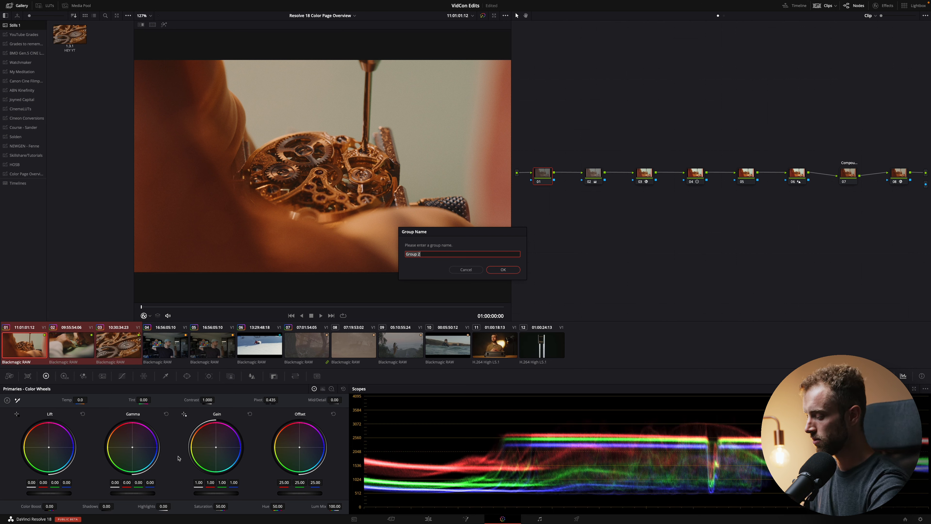
key(Return)
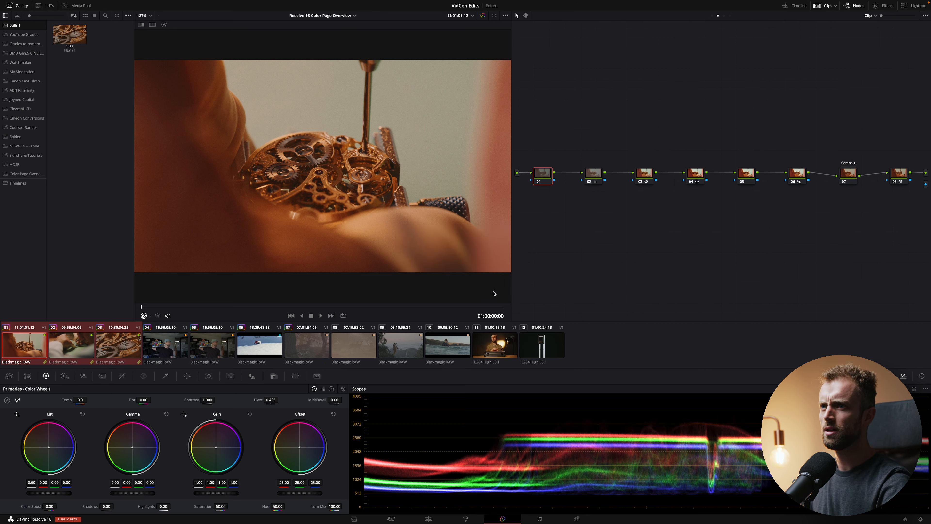
In clip 03's Group Pre-Clip graph, reposition the node and shift its Offset to red 16.47, green 26.15 and blue 37.33
click(121, 346)
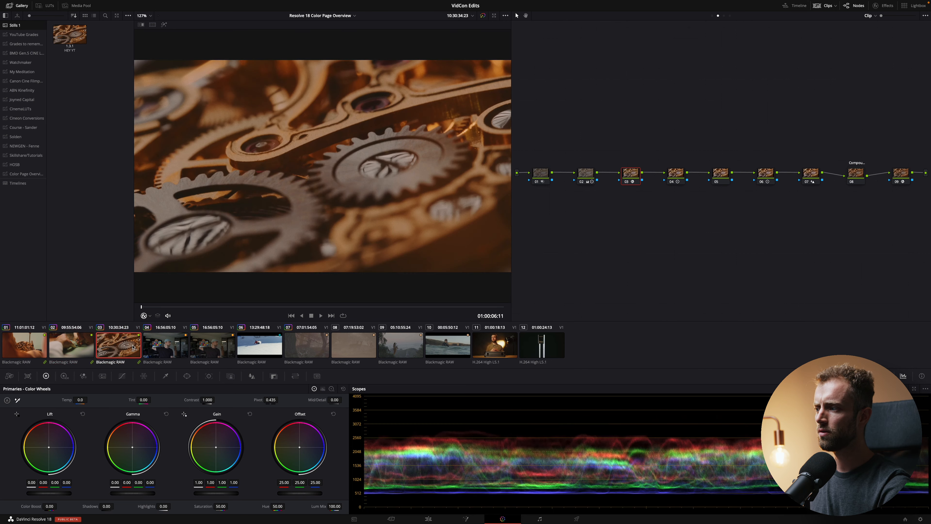
key(Up)
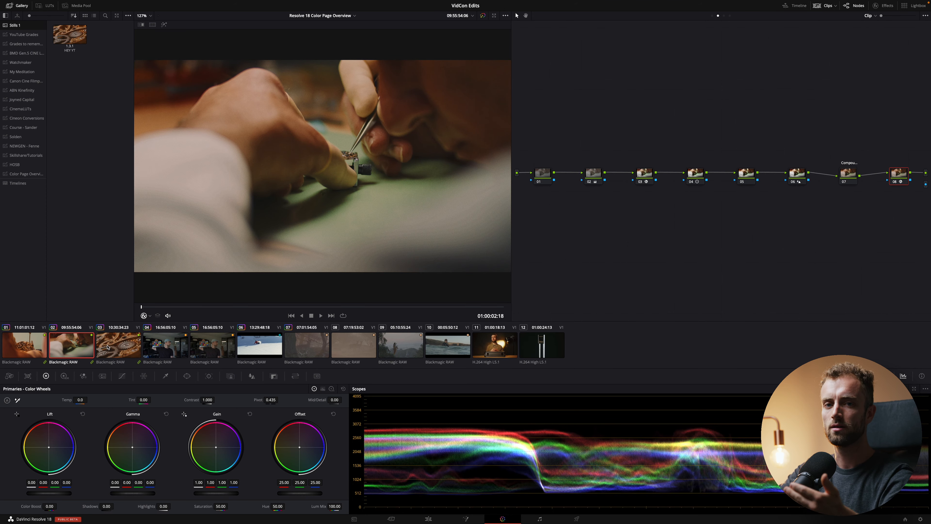
click(110, 349)
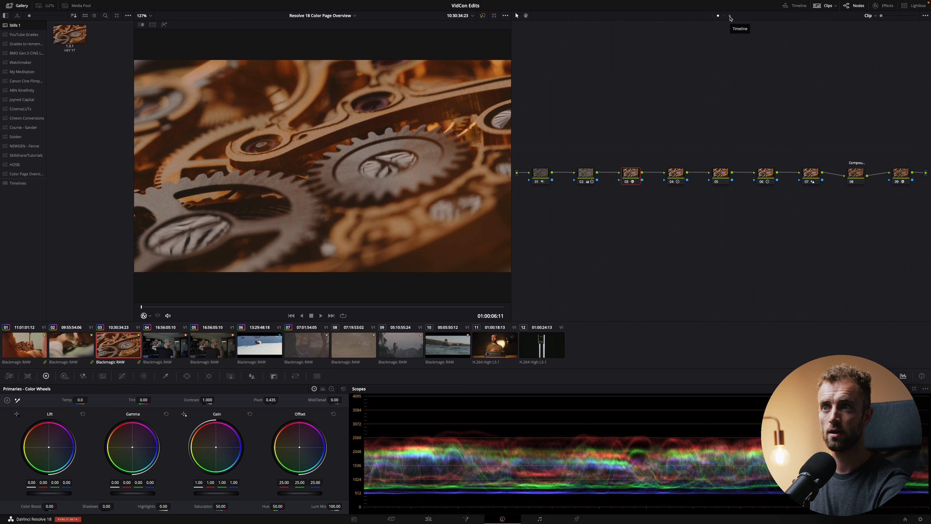
click(712, 16)
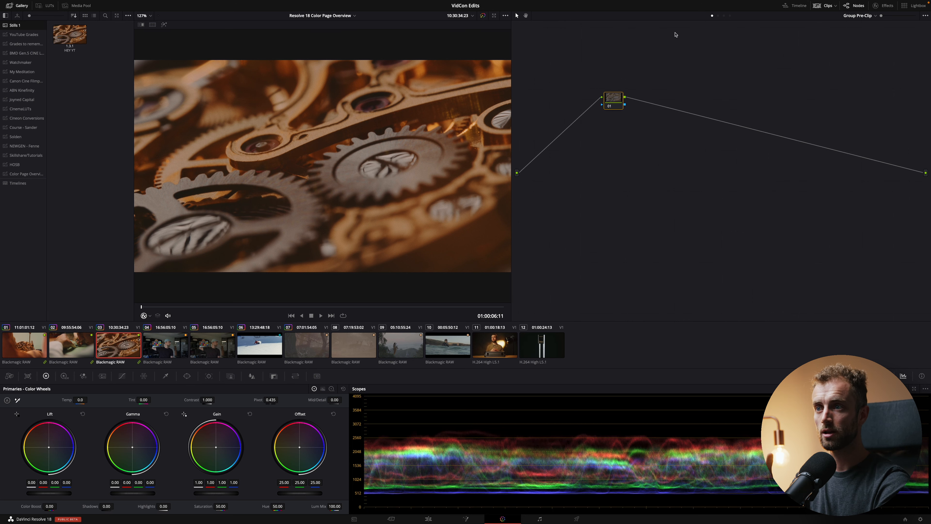
drag(615, 102, 600, 101)
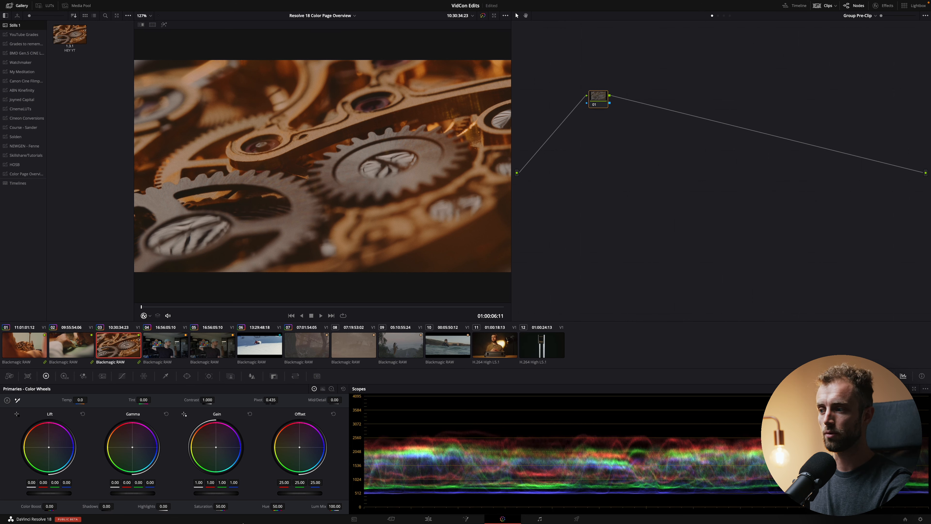
drag(293, 463, 338, 484)
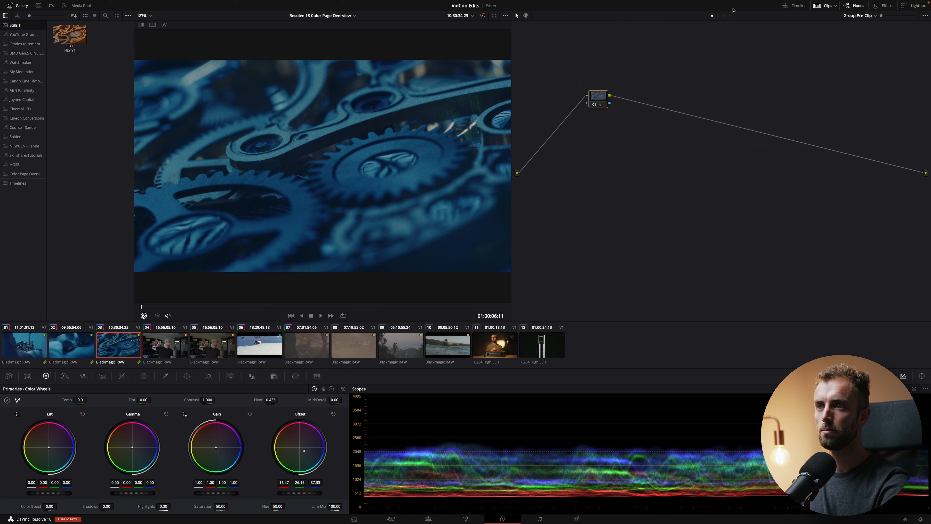
Move the first node of clip 03's clip-level graph above the chain and insert a serial node before it
click(717, 16)
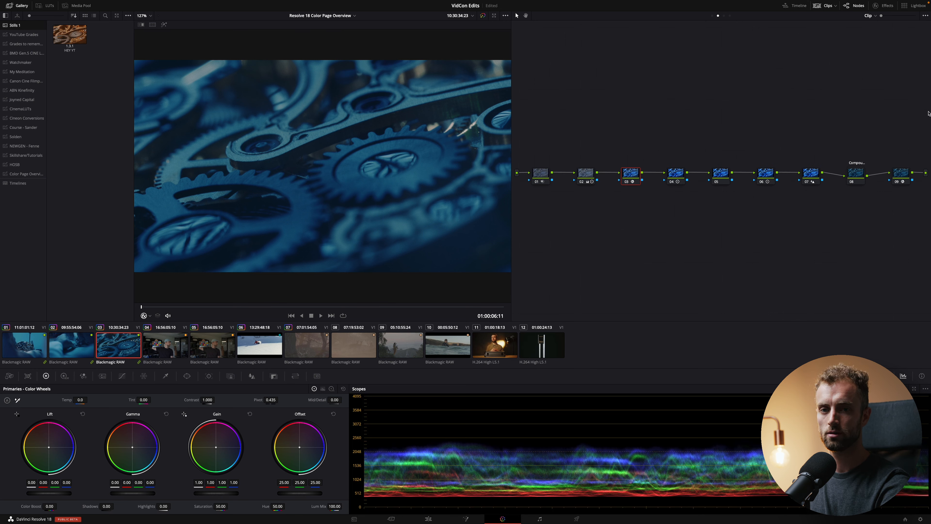
drag(540, 172, 605, 127)
click(712, 16)
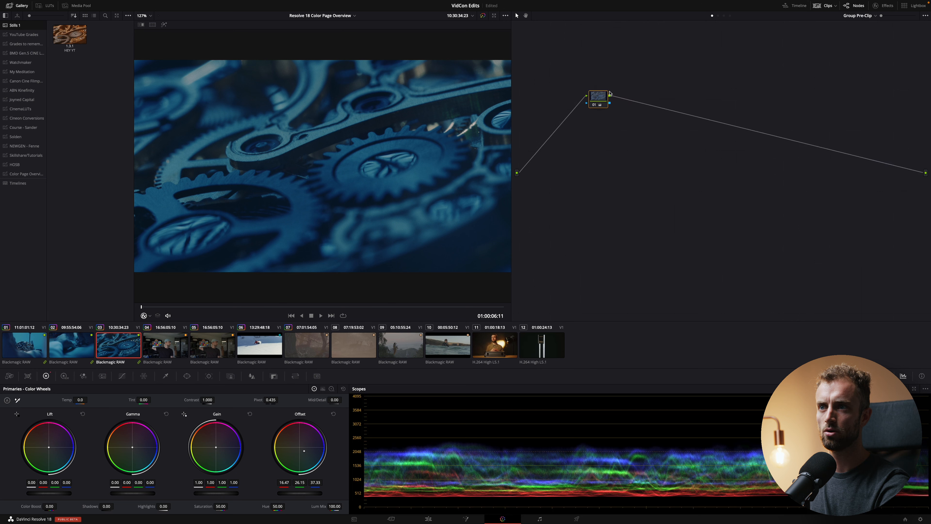
click(717, 15)
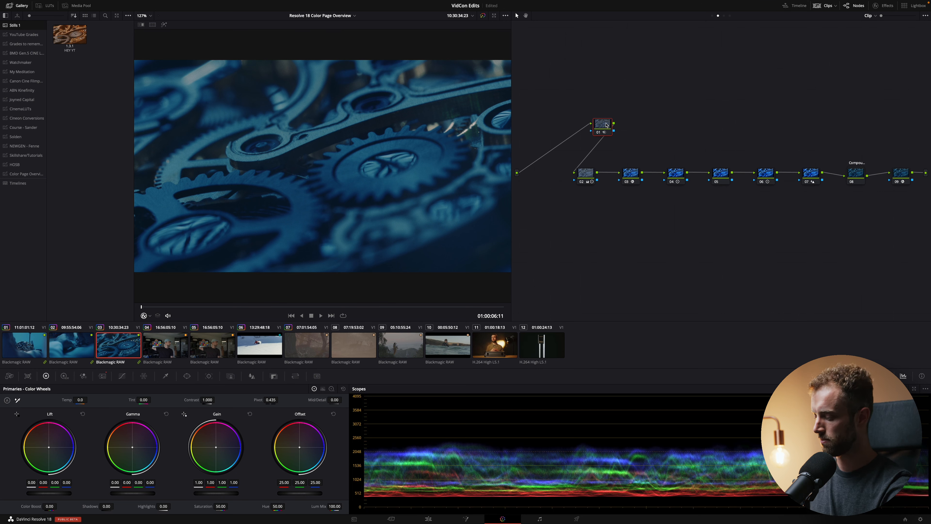
key(shift+s)
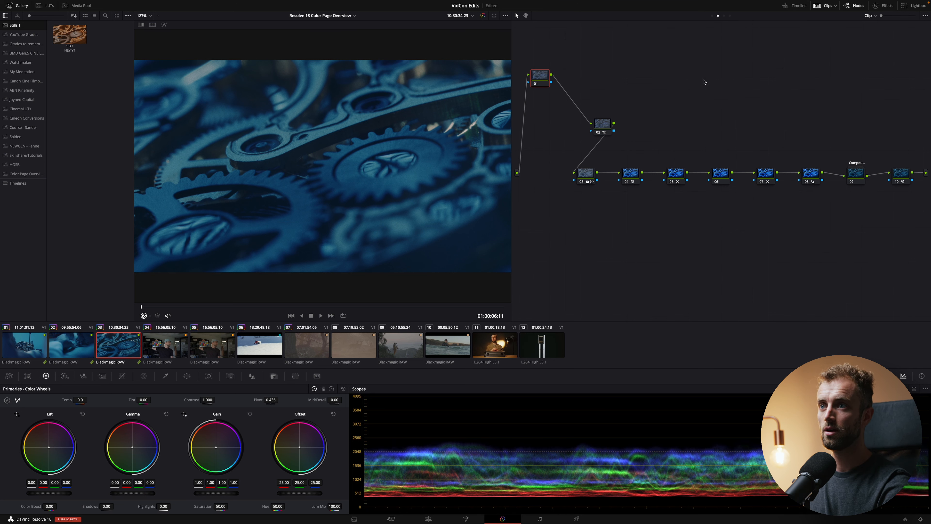
View the Group Post-Clip and timeline-level node graphs, ending on Group Post-Clip
click(724, 17)
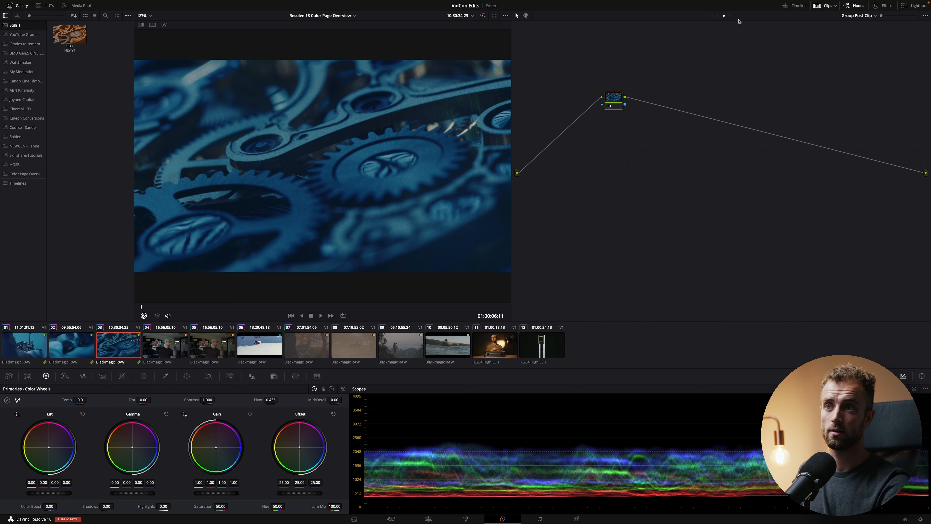
click(729, 16)
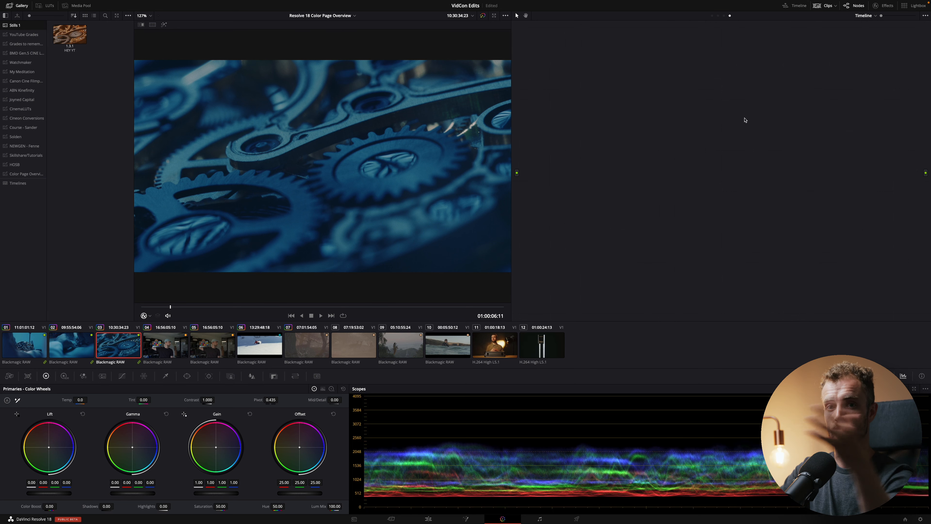
click(723, 16)
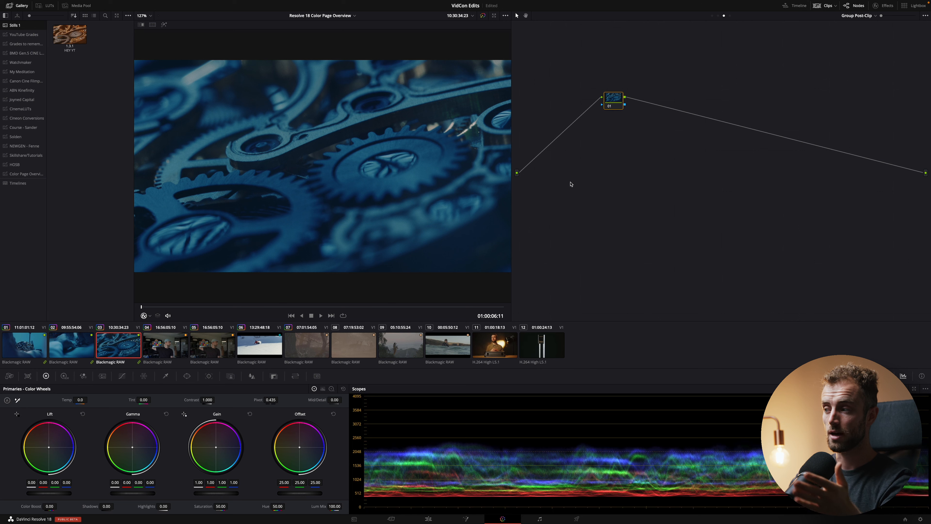
Select clips 01, 02 and 03 together and remove them from their group
right_click(110, 343)
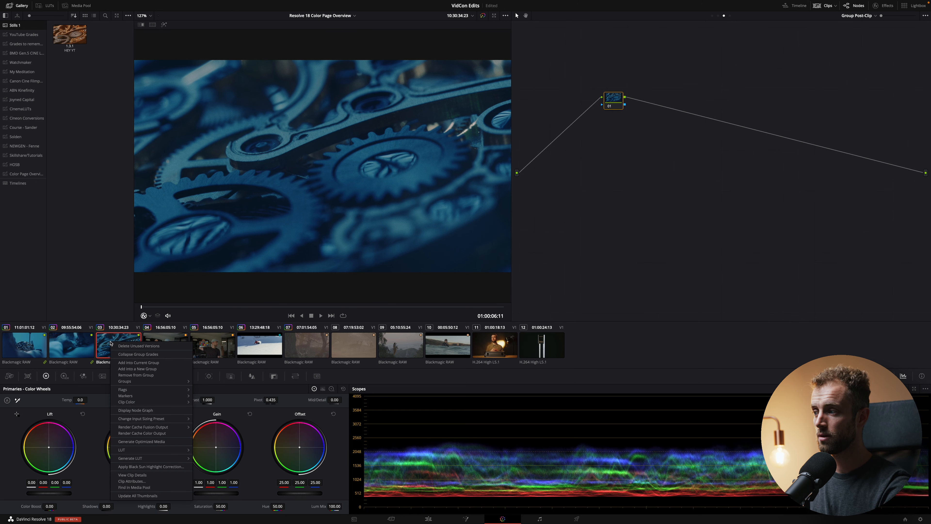
click(70, 341)
click(23, 347)
click(105, 346)
super+click(71, 344)
super+click(31, 344)
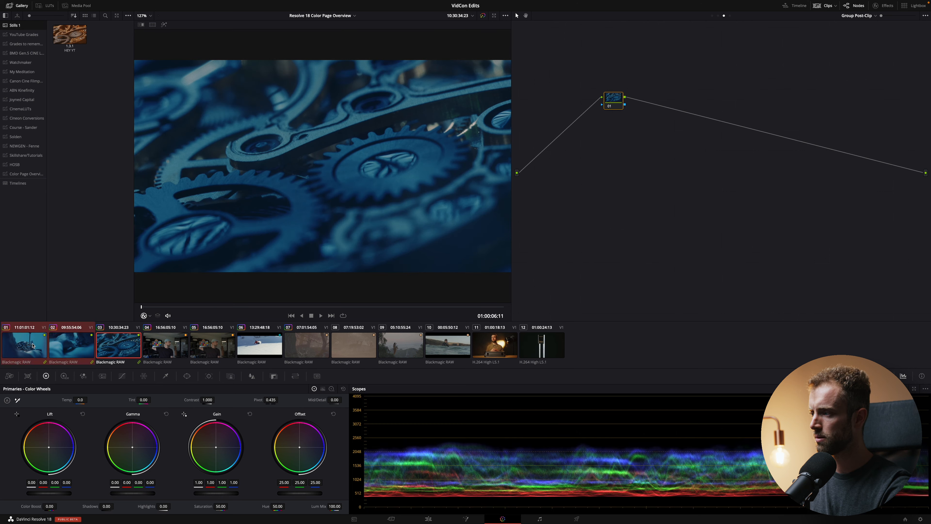
super+click(111, 343)
right_click(112, 343)
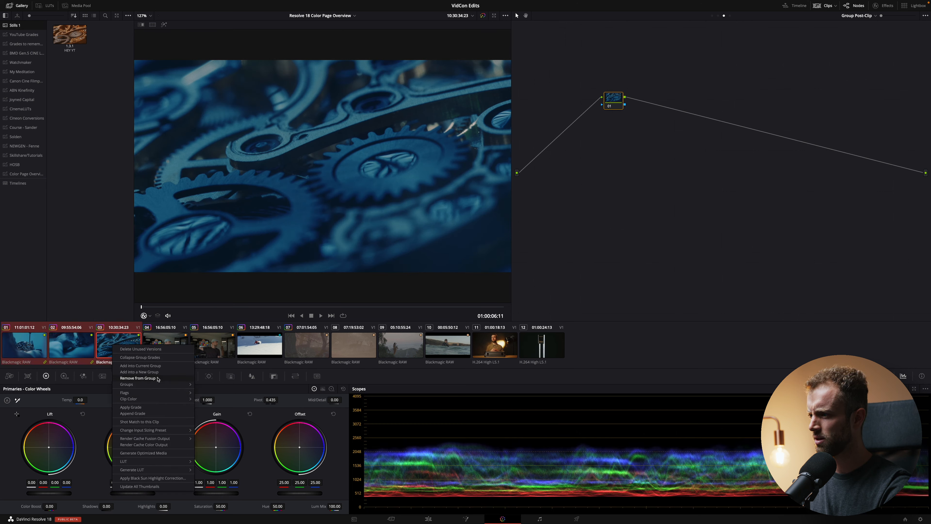
click(143, 378)
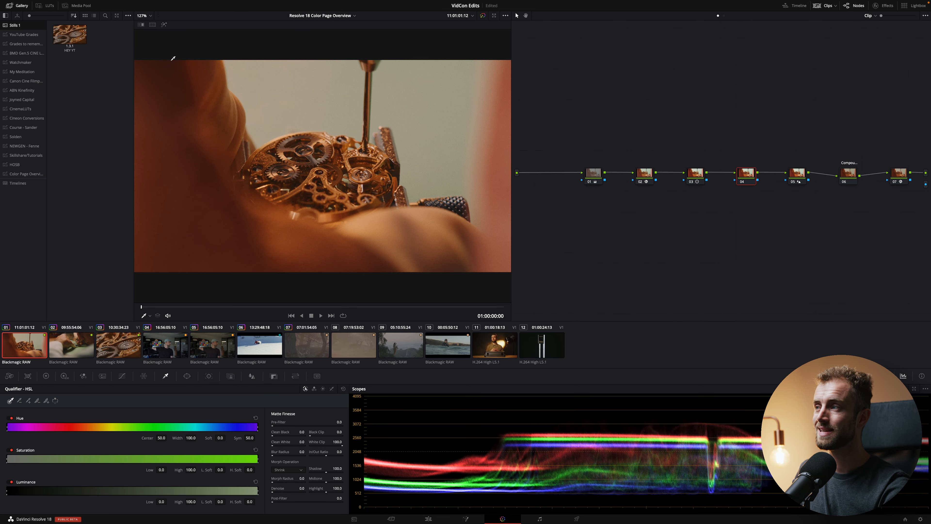
Toggle the viewer's highlight mode for clip 01's node 04 and try sampling the pale background with the qualifier
click(165, 26)
click(165, 25)
click(165, 25)
click(165, 25)
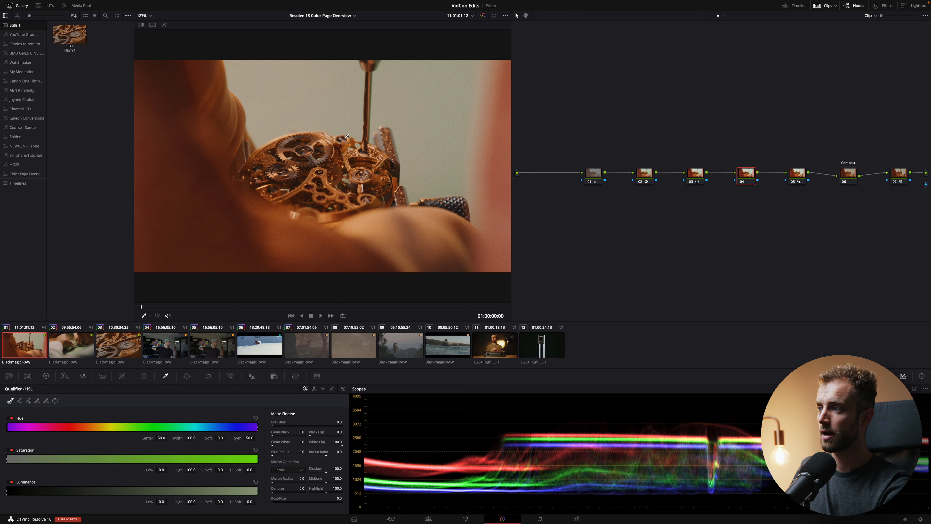
click(301, 94)
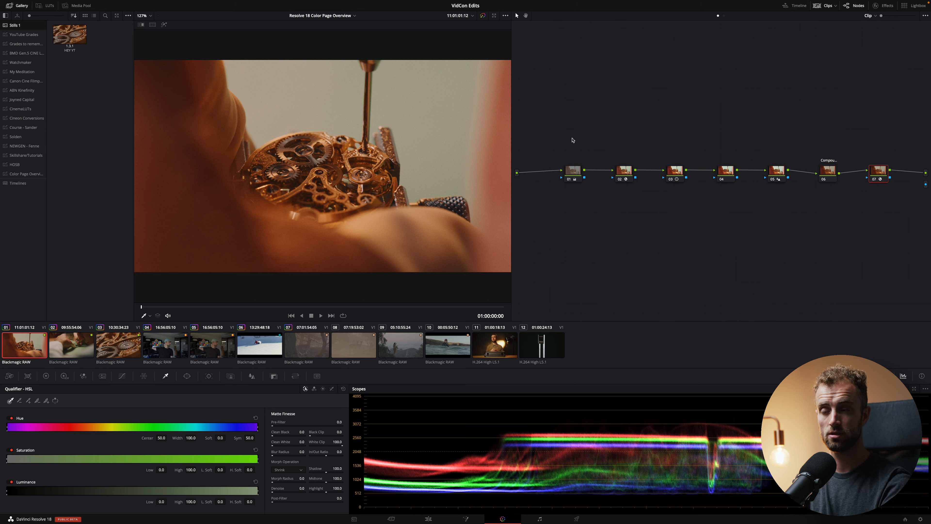
Examine the Color Space Transform settings on clip 01's node 02, and realign the node with its chain
mouse_move(622, 170)
mouse_down()
mouse_move(624, 156)
mouse_move(622, 164)
mouse_up()
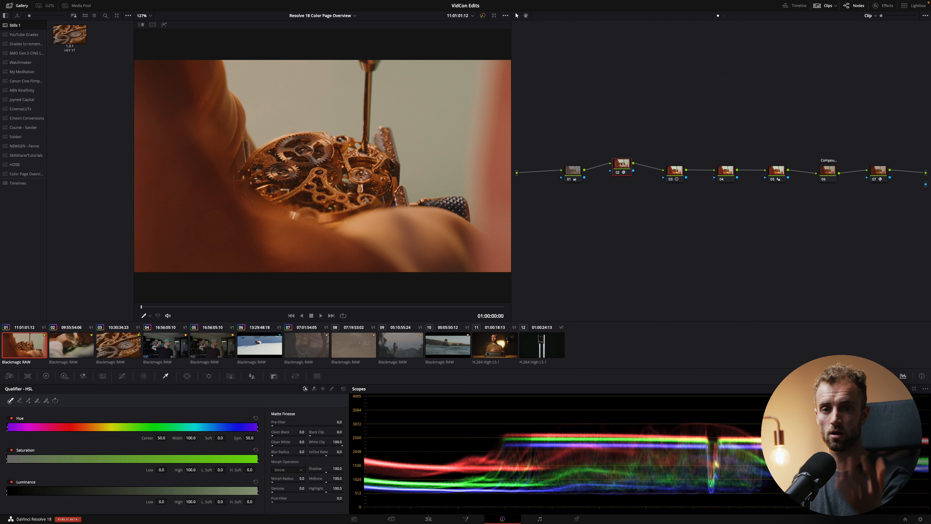
double_click(622, 165)
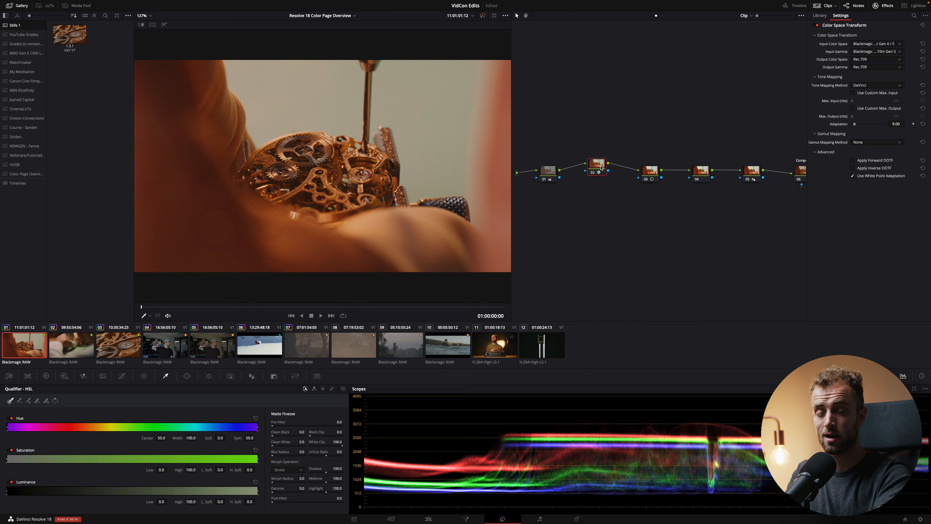
click(886, 6)
drag(626, 164, 627, 160)
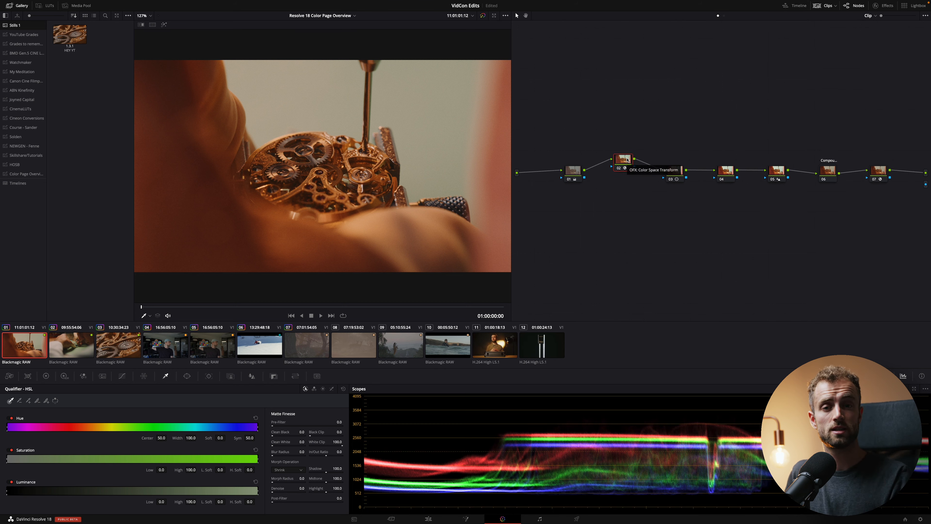
drag(627, 159, 622, 165)
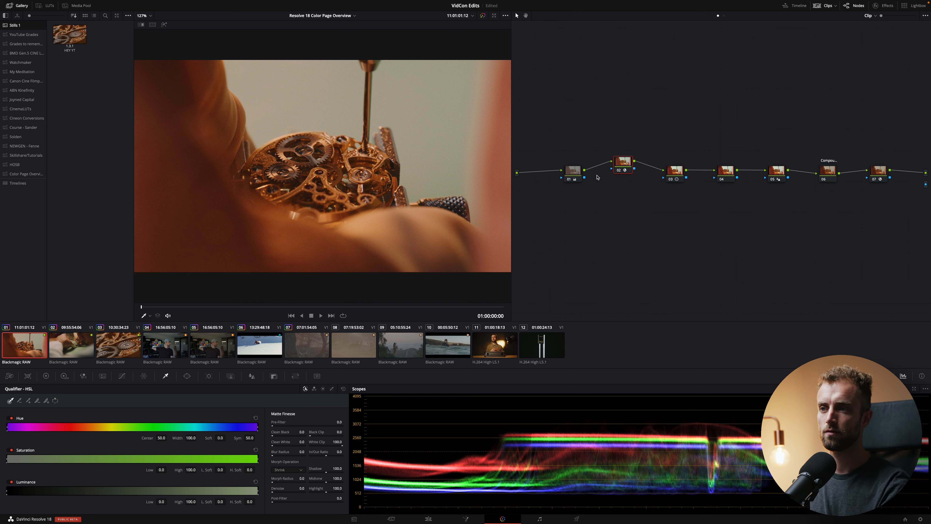
drag(623, 163, 625, 173)
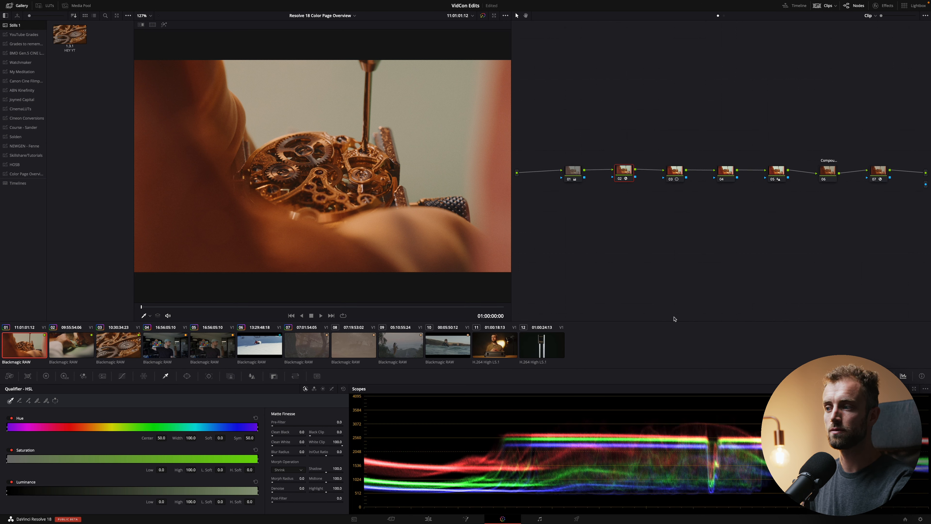
In clip 09's node graph, reposition the first node and append a row of serial nodes after it
click(404, 343)
drag(579, 146, 588, 130)
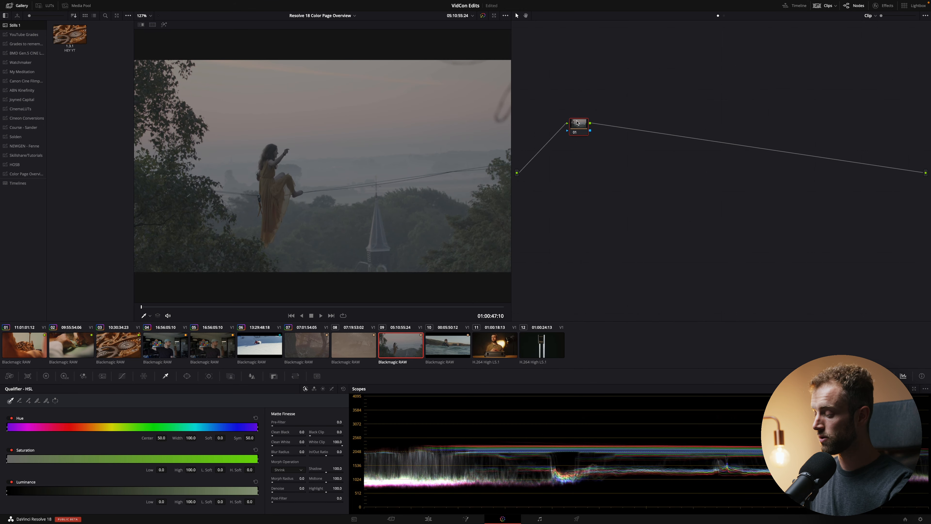
key(alt+s)
key(alt+s)
key(alt+s)
key(alt+s)
key(alt+s)
key(alt+s)
key(alt+s)
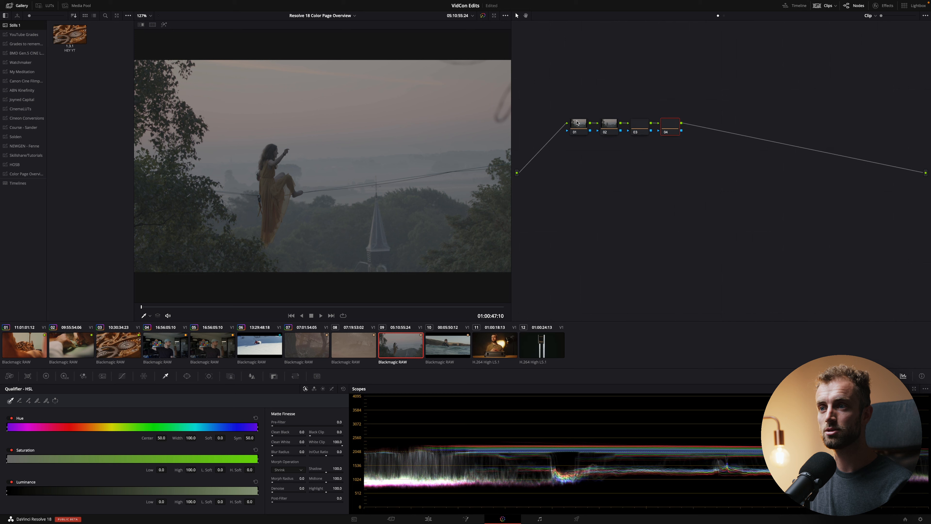
Keep appending serial nodes to clip 09's chain until it wraps onto a second row, reaching node 19
key(alt+s)
key(alt+s)
key(alt+s)
key(alt+s)
key(alt+s)
key(alt+s)
key(alt+s)
key(alt+s)
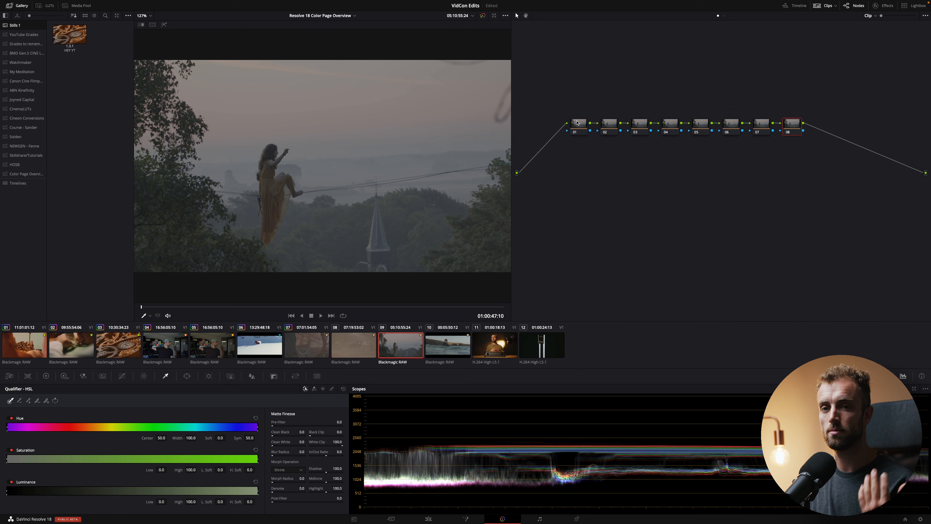
key(alt+s)
key(alt+s)
key(alt+s)
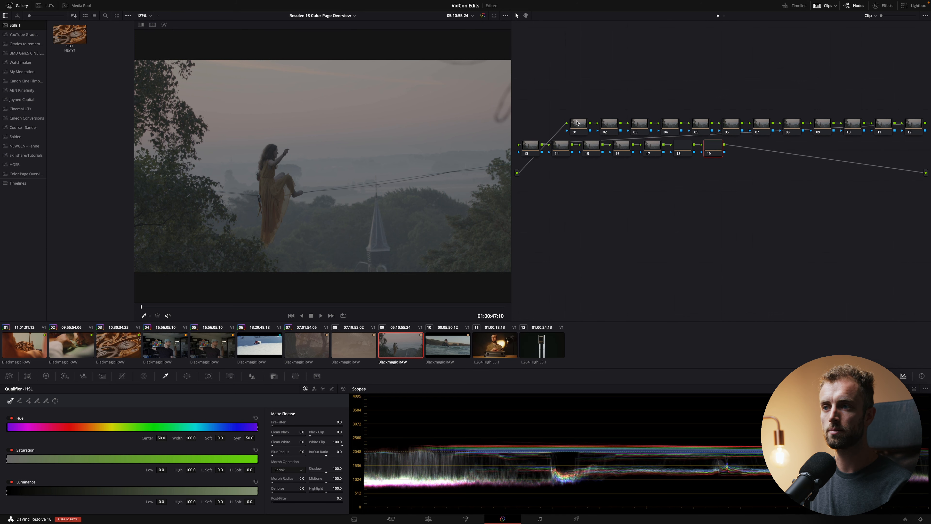
Undo the extra serial nodes until clip 09's chain ends at node 06
key(super+z)
key(super+z)
key(super+z)
key(super+z)
key(super+z)
key(super+z)
key(super+z)
key(super+z)
key(super+z)
key(super+z)
key(super+z)
key(super+z)
key(super+z)
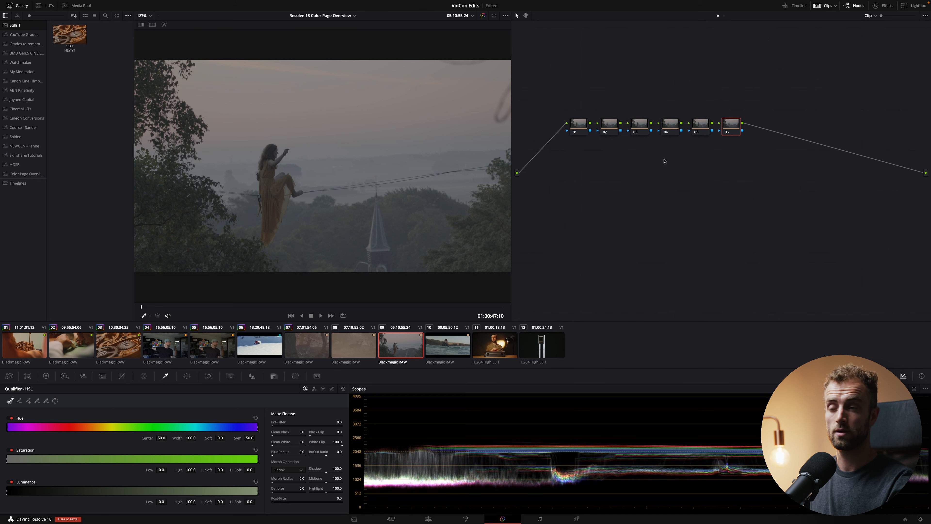
Move the whole six-node chain lower in the graph, and pull node 06 up and away from the row
drag(752, 101, 548, 169)
drag(580, 126, 583, 163)
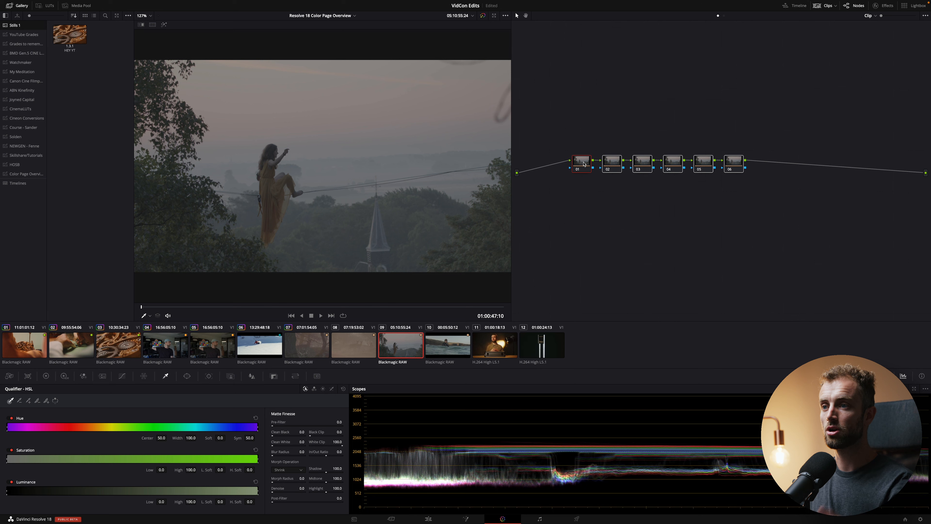
drag(731, 166, 764, 122)
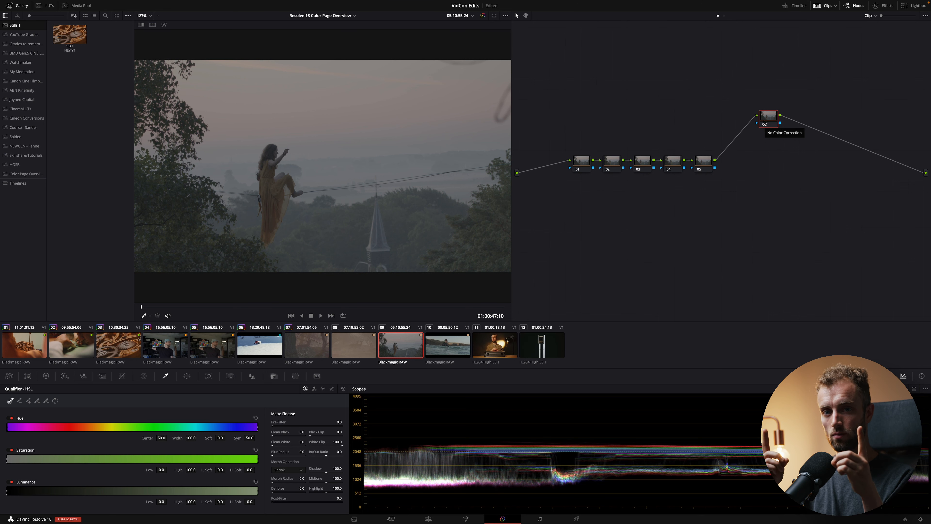
drag(764, 123, 754, 117)
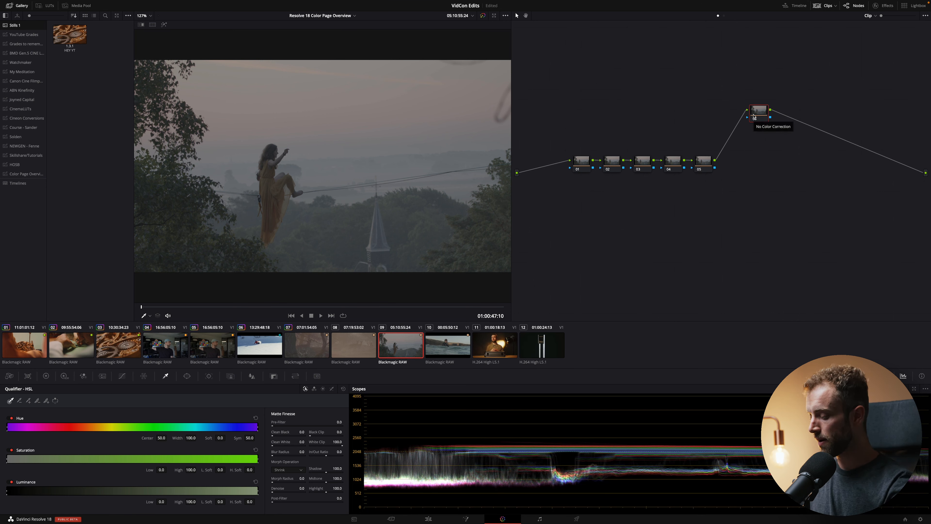
Add two layer nodes to node 06, lower the group and its mixer, and raise node 06 above the other two
key(alt+l)
key(alt+l)
drag(789, 109, 796, 160)
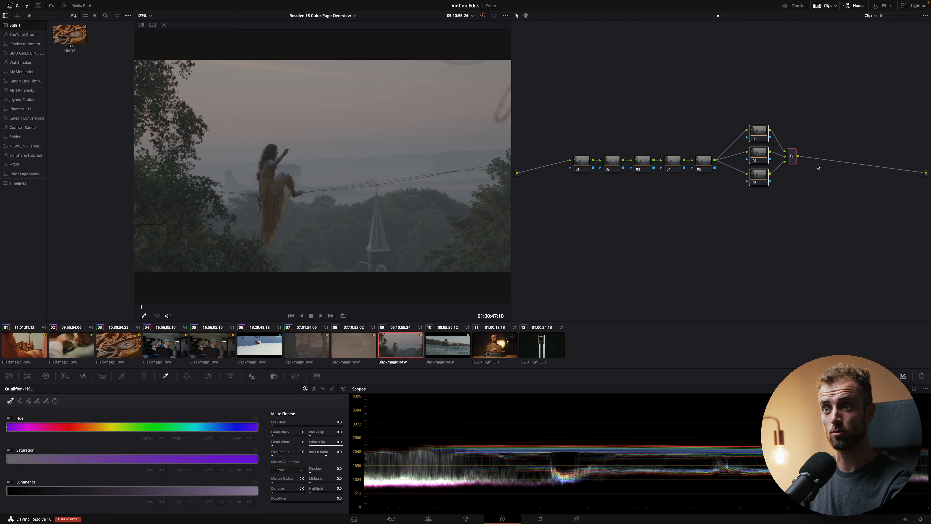
click(764, 133)
drag(764, 132, 761, 104)
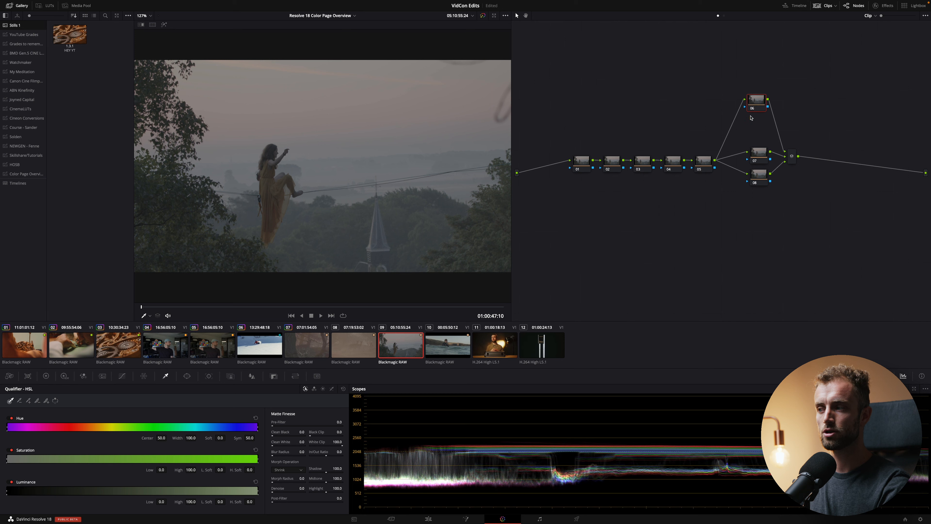
Shift the red hues on node 06 by raising a point on the Hue Vs Hue curve
click(122, 375)
click(264, 388)
click(19, 507)
drag(28, 448, 28, 439)
Reposition node 07 and tint its image warm orange with the primaries color wheels
drag(748, 163, 741, 155)
click(45, 375)
drag(244, 451, 239, 444)
On node 08, raise the red-orange saturation on the Hue Vs Sat curve and add anchor points in the green and magenta ranges
drag(758, 178, 754, 187)
click(122, 376)
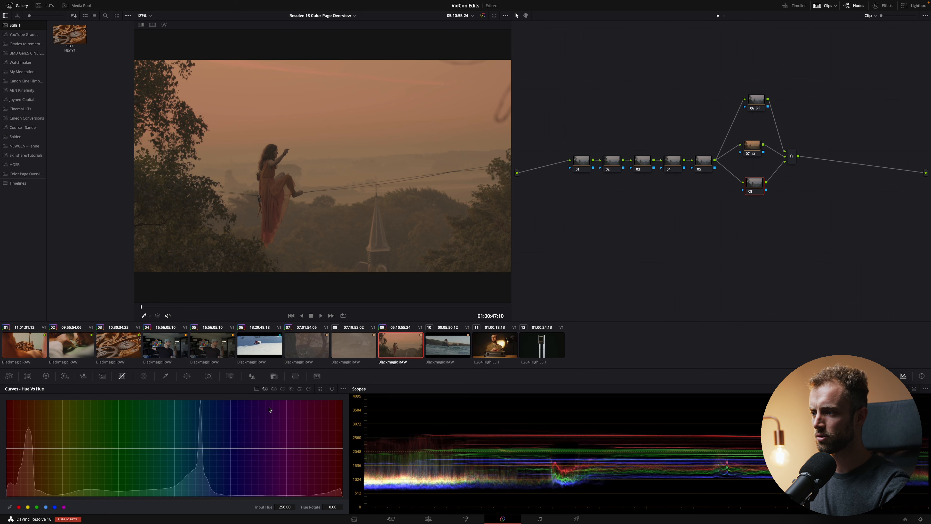
click(274, 389)
drag(31, 453, 23, 434)
click(93, 447)
click(308, 446)
drag(308, 446, 311, 448)
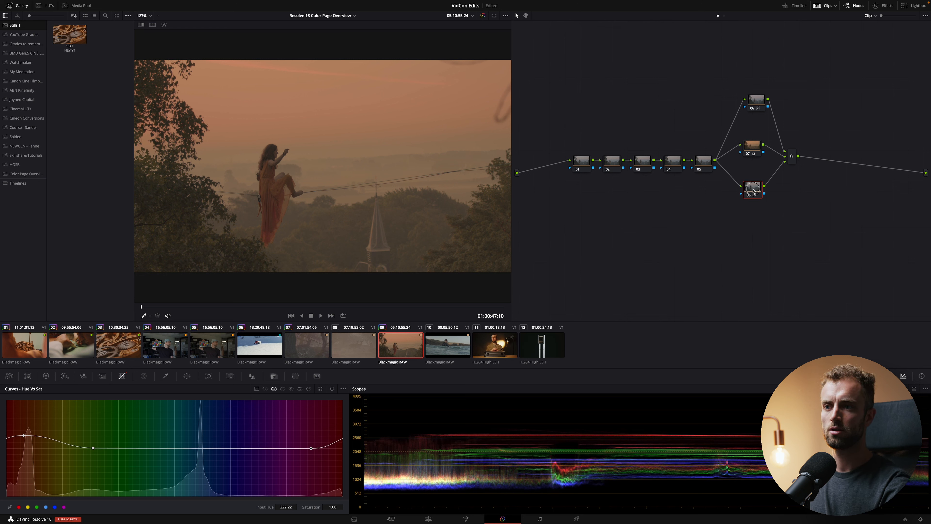
Align node 06 with nodes 07 and 08, and select the three stacked nodes and the mixer joining them
drag(758, 101, 753, 103)
drag(727, 69, 776, 229)
drag(773, 213, 775, 236)
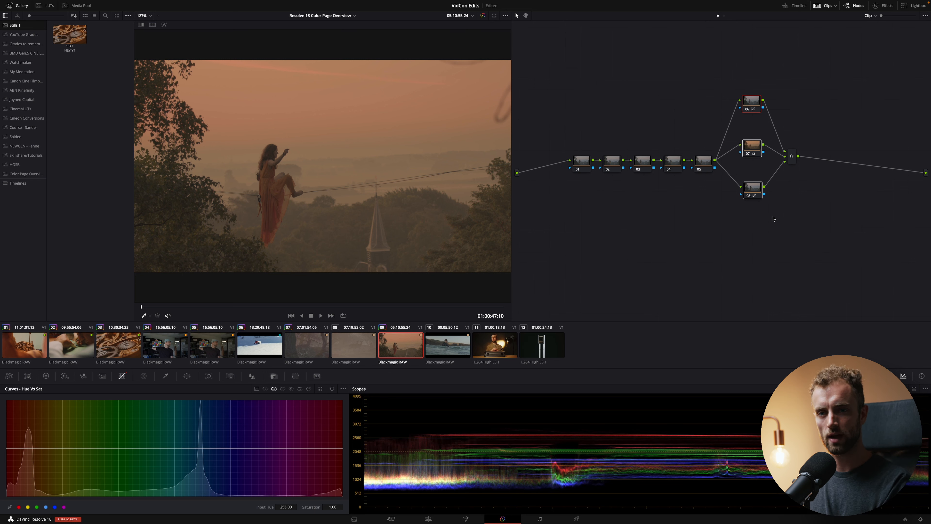
click(792, 156)
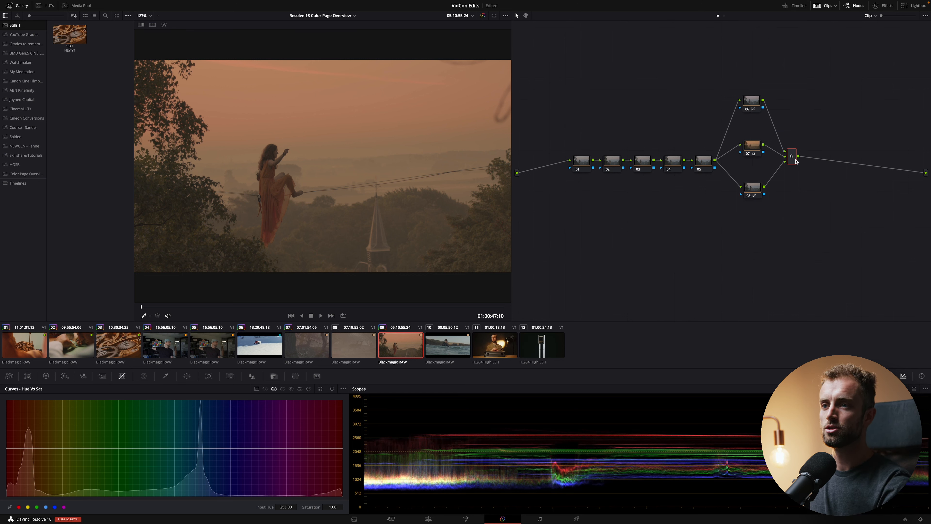
drag(794, 163, 803, 164)
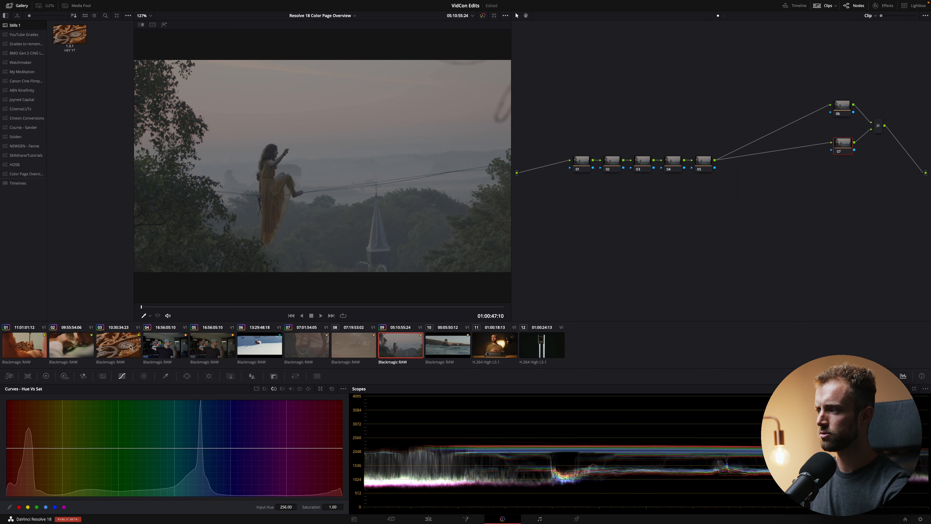
On clip 03, add a layer node to node 06 and place the new node 07 lower beneath it
click(119, 345)
click(718, 174)
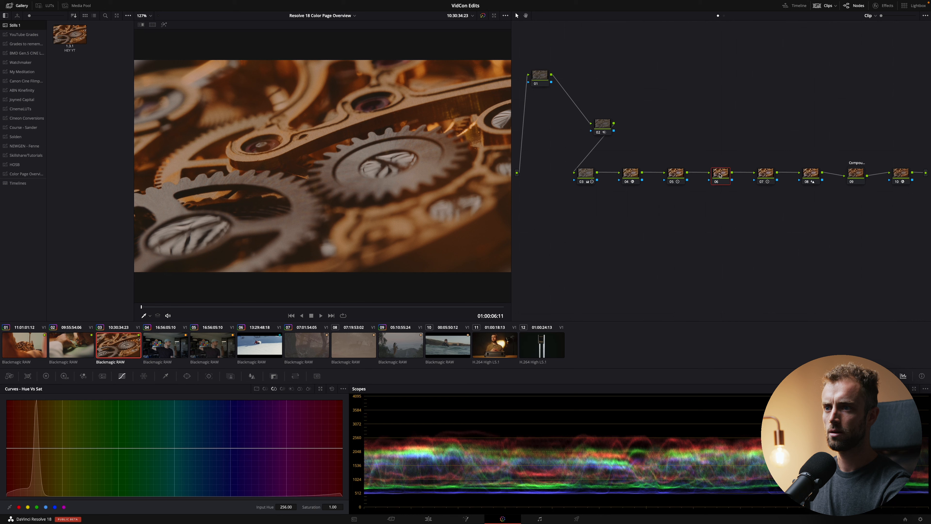
key(alt+l)
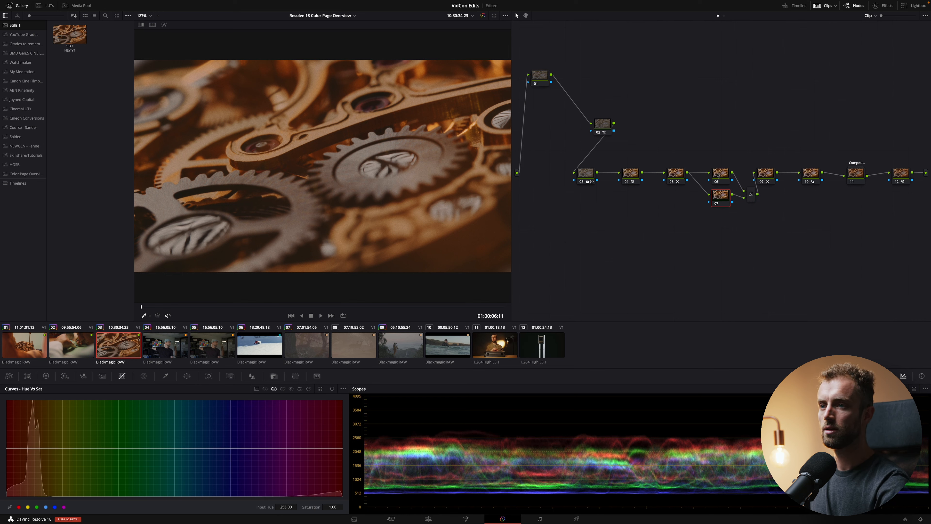
drag(719, 198, 719, 208)
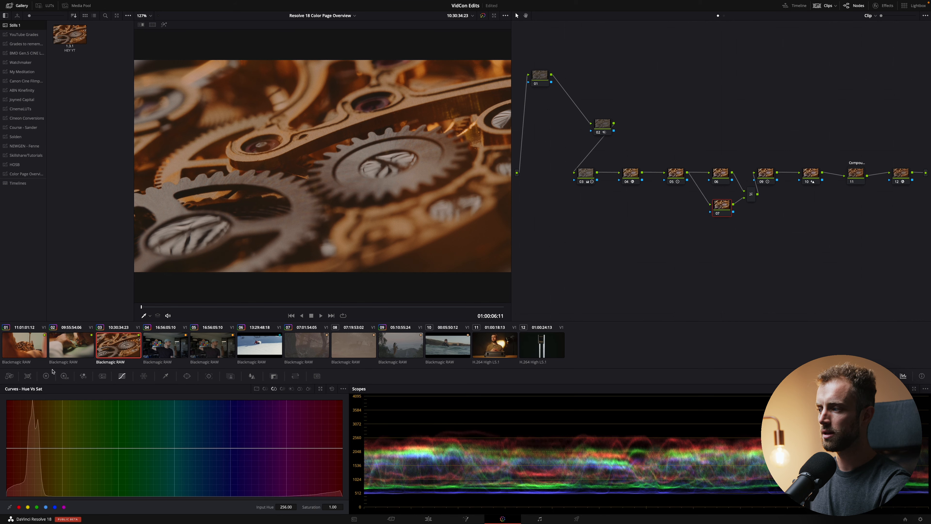
Tint layer node 07 blue with the Gain wheel, to red 0.72, green 1.03 and blue 1.55
click(46, 376)
drag(309, 488, 327, 499)
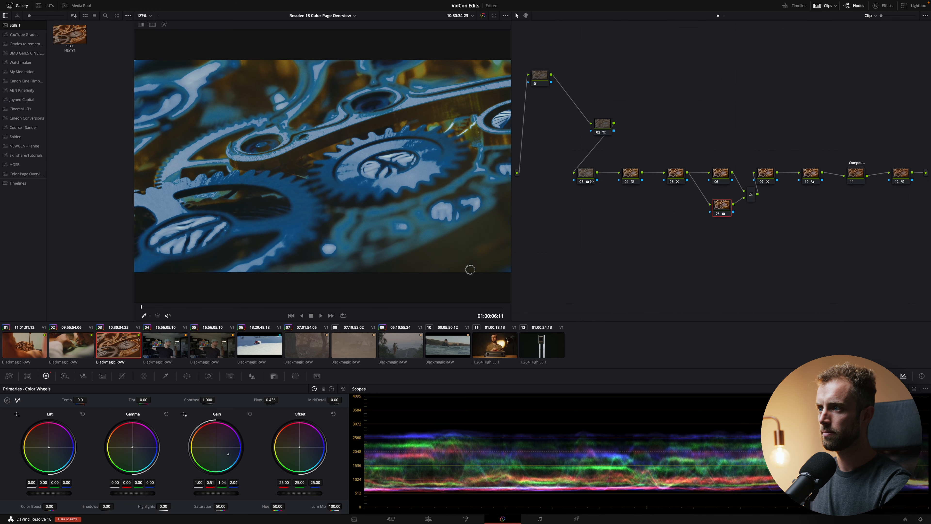
drag(210, 443, 168, 426)
Push node 06's Gain to red 2.29, green 0.72 and blue 0.02, and space nodes 06 and 07 slightly apart
click(719, 180)
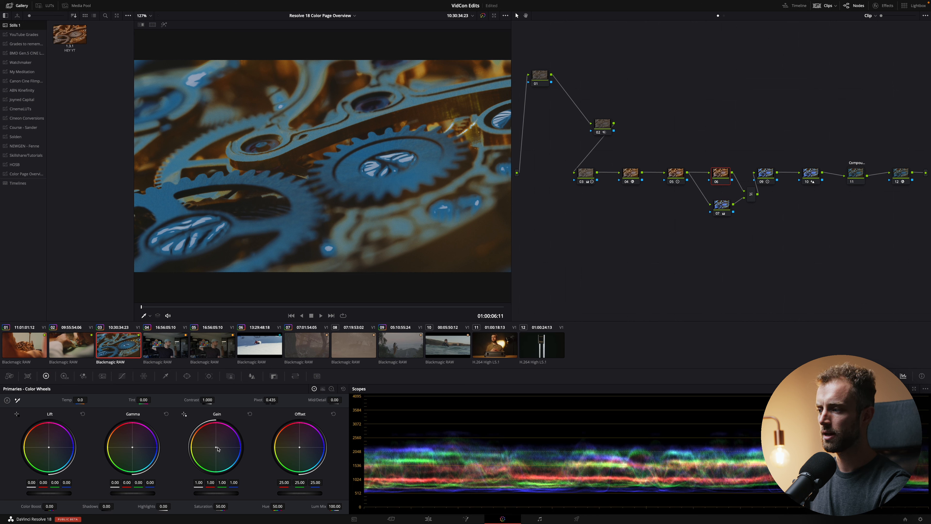
drag(216, 448, 176, 395)
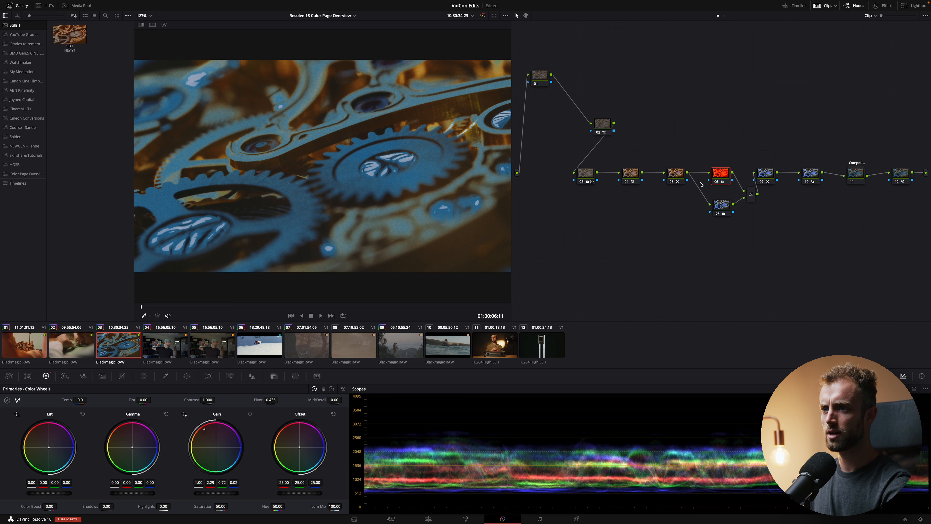
click(721, 207)
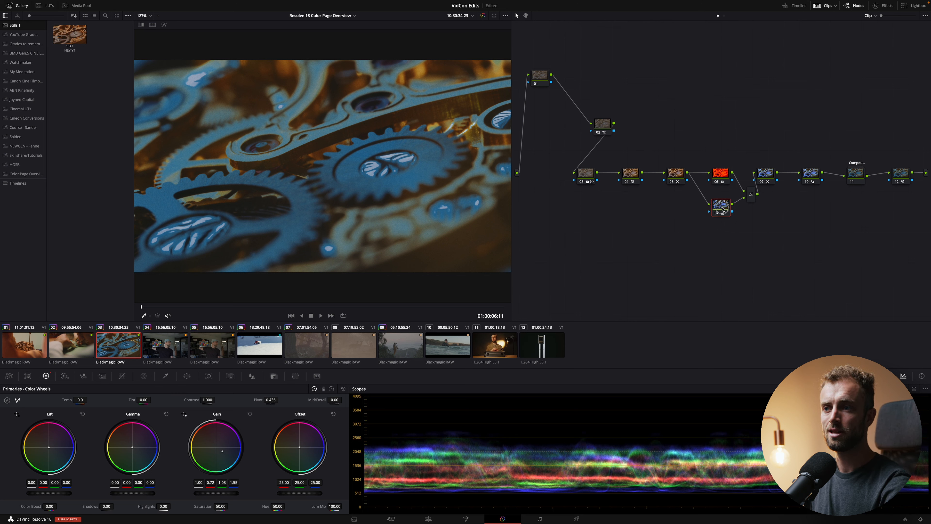
drag(722, 208, 722, 209)
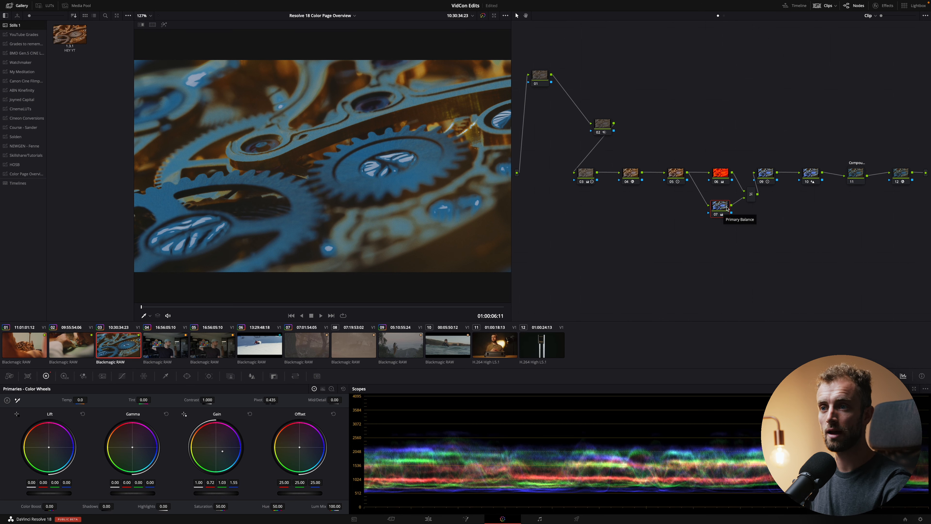
drag(721, 177, 719, 172)
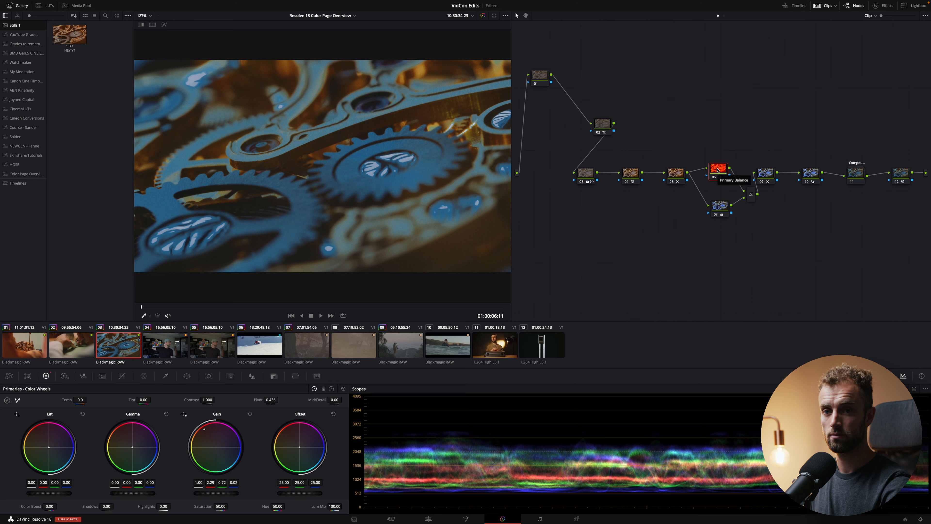
Toggle layer node 07 off and back on to compare the layers, and align it directly beneath node 06
click(719, 206)
key(ctrl+d)
key(ctrl+d)
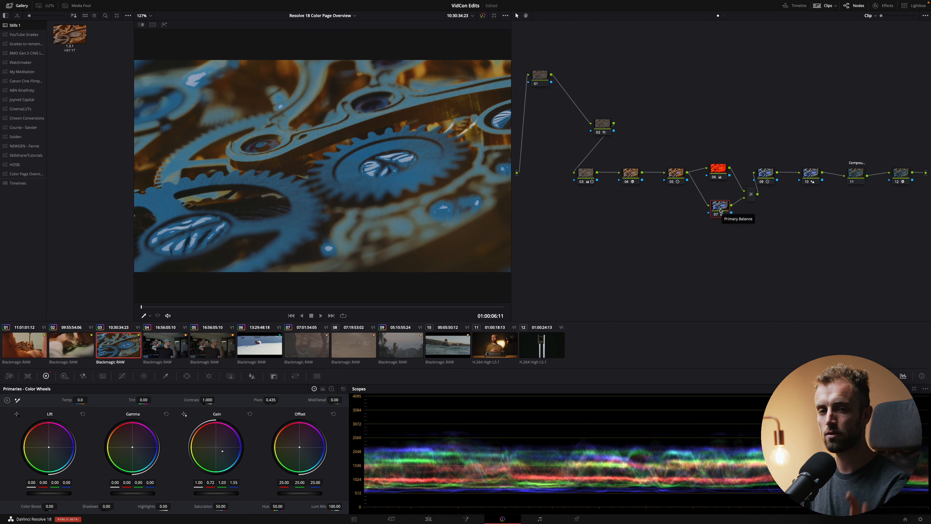
click(717, 174)
click(720, 206)
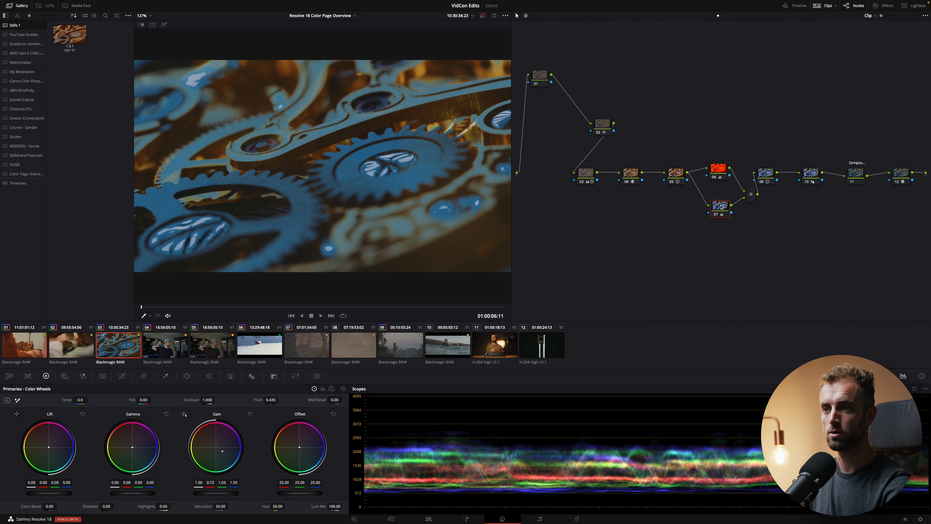
drag(720, 208, 717, 205)
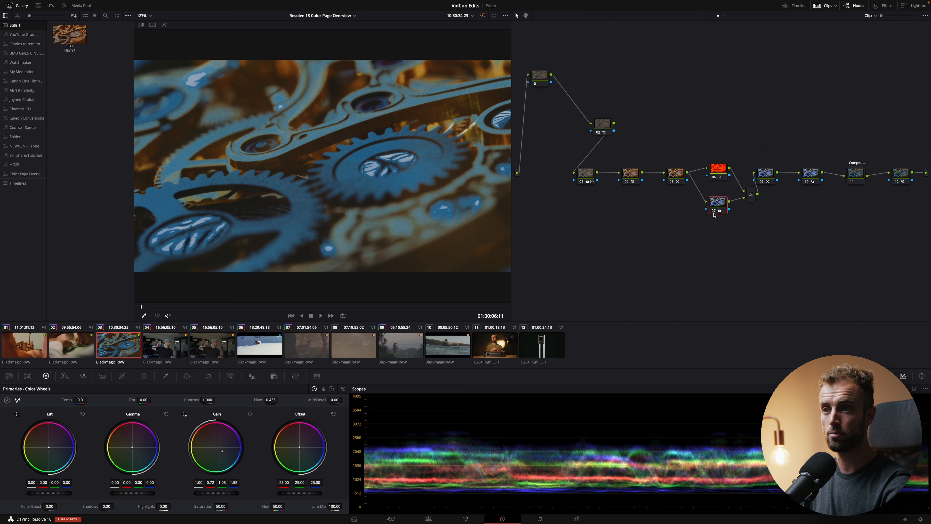
Lower node 07's Key Output gain to 0.801 to blend the layers, and select the stacked layer nodes
click(273, 376)
click(281, 452)
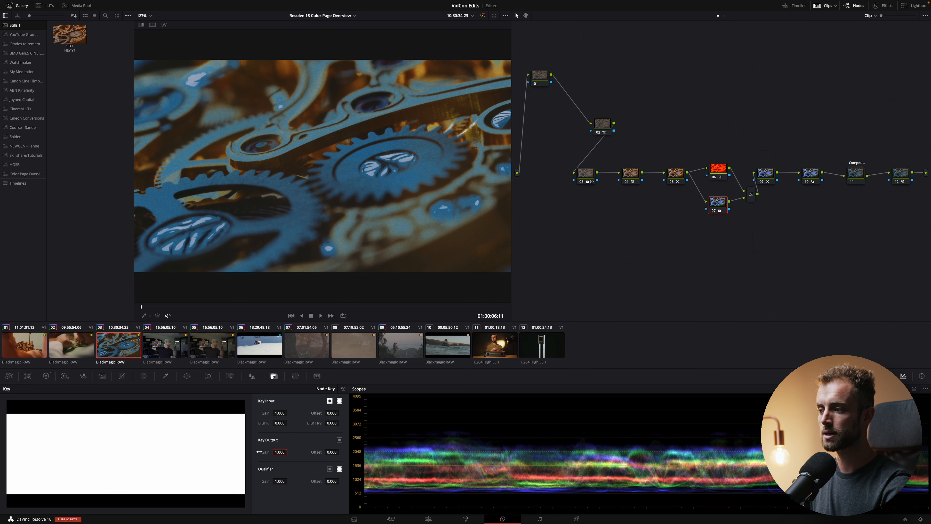
text(0.75)
key(Return)
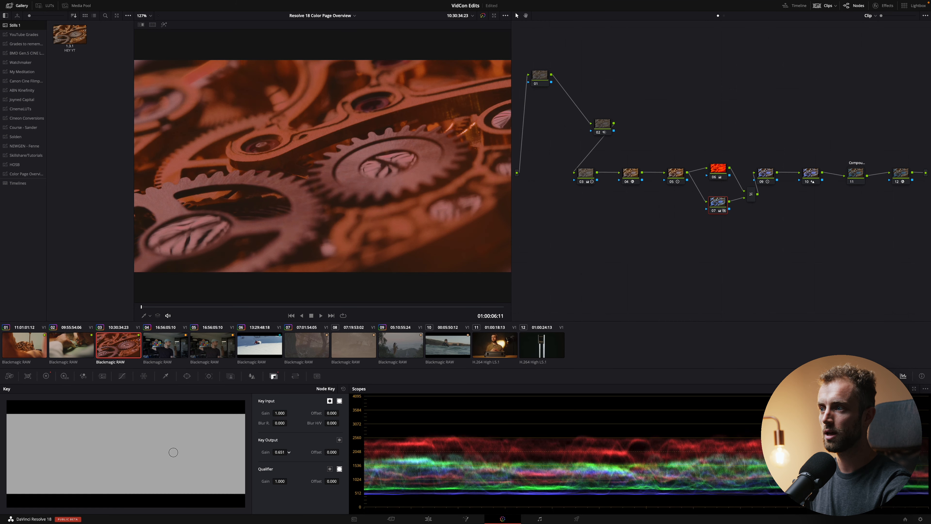
drag(205, 455, 214, 453)
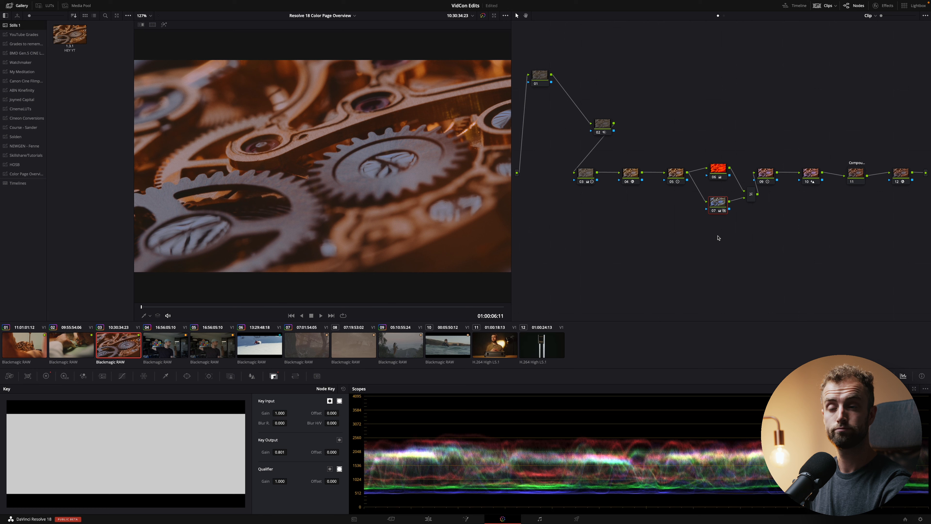
drag(717, 151, 727, 259)
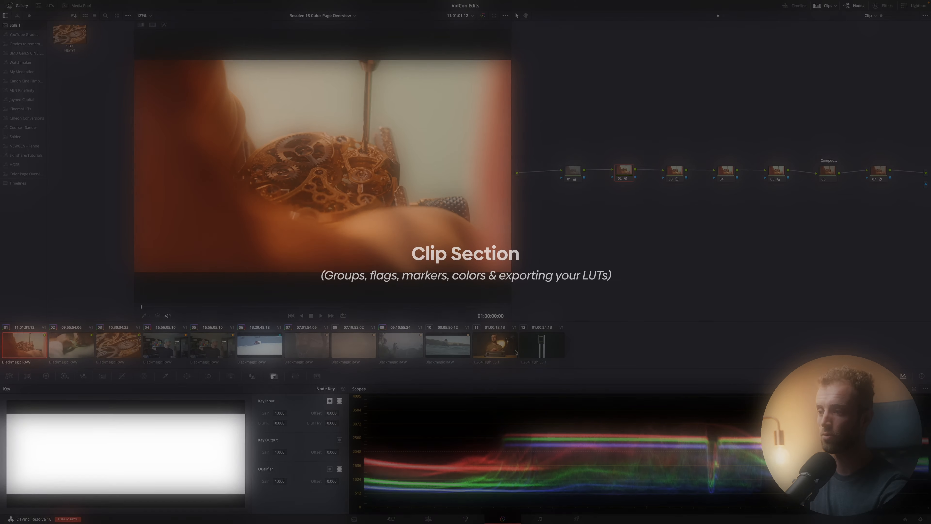
Examine clip 01's group, flag, marker and Generate LUT options, including the 33 Point Cube size
right_click(24, 341)
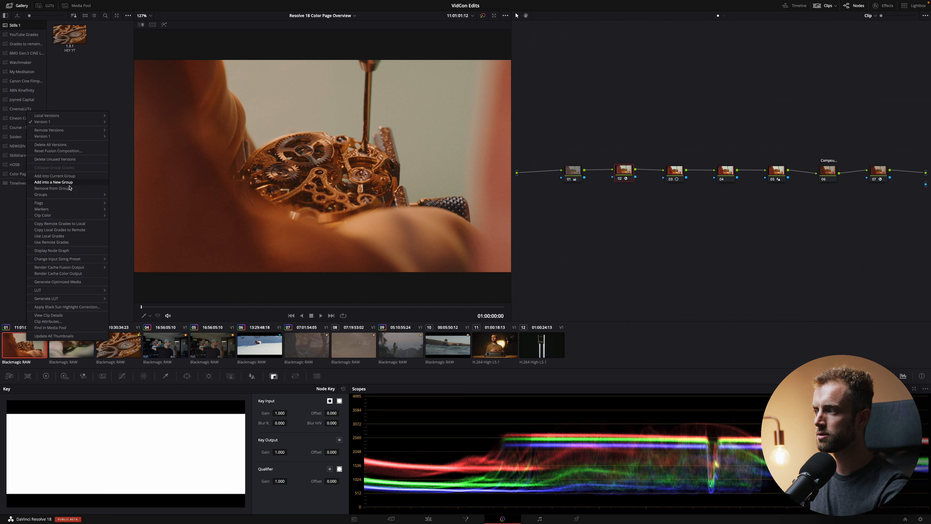
mouse_move(71, 194)
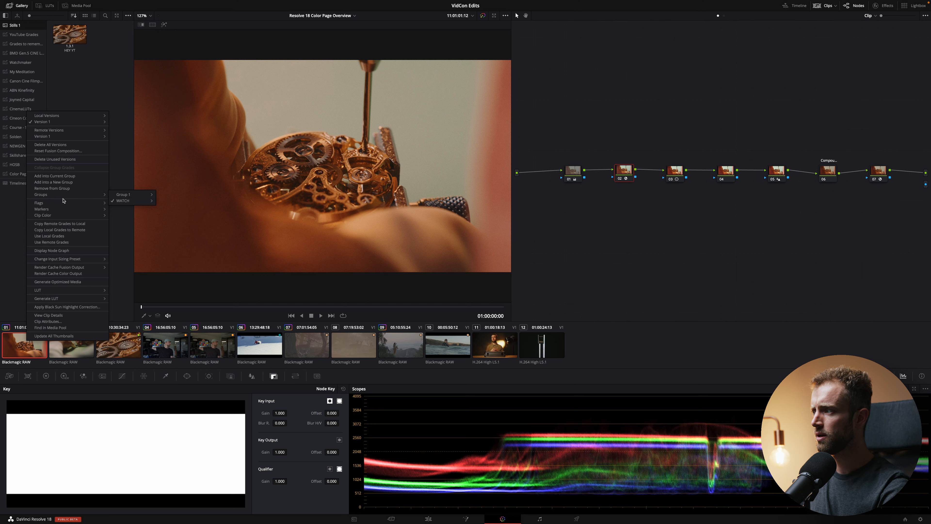
mouse_move(91, 210)
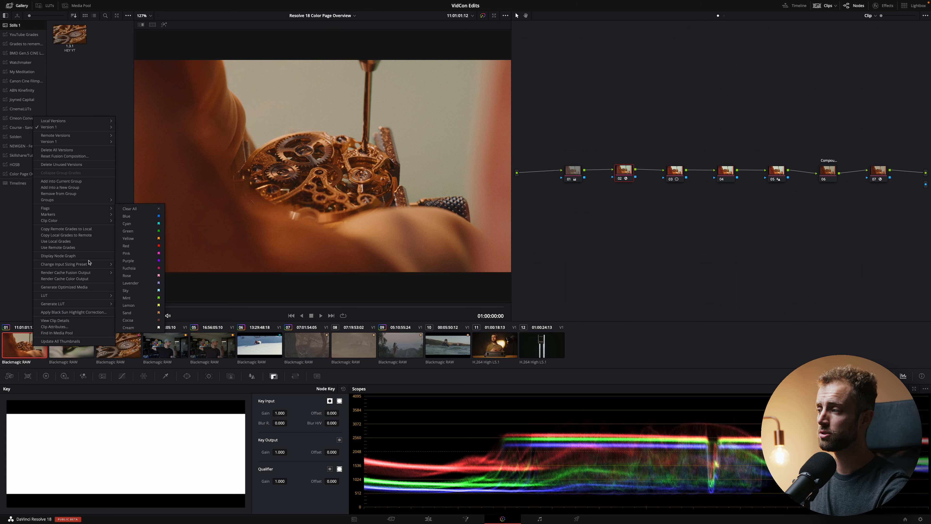
mouse_move(86, 300)
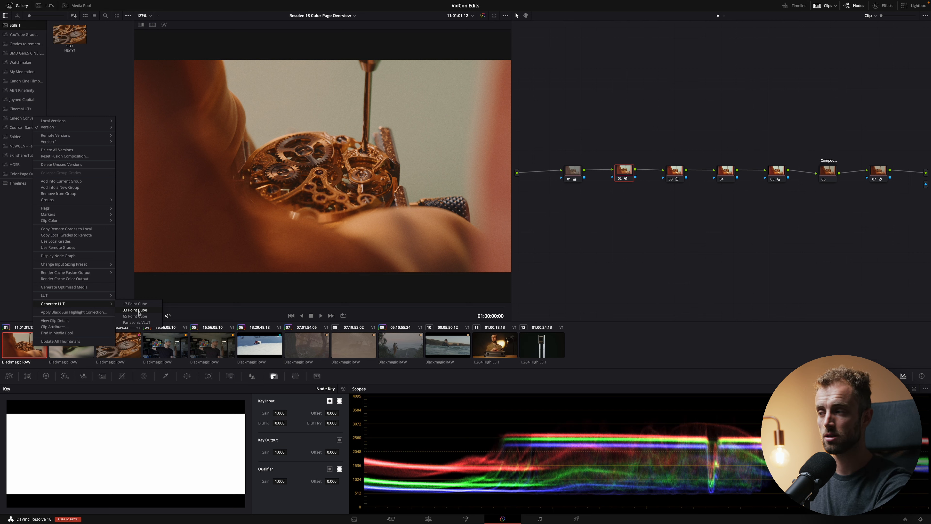
click(27, 343)
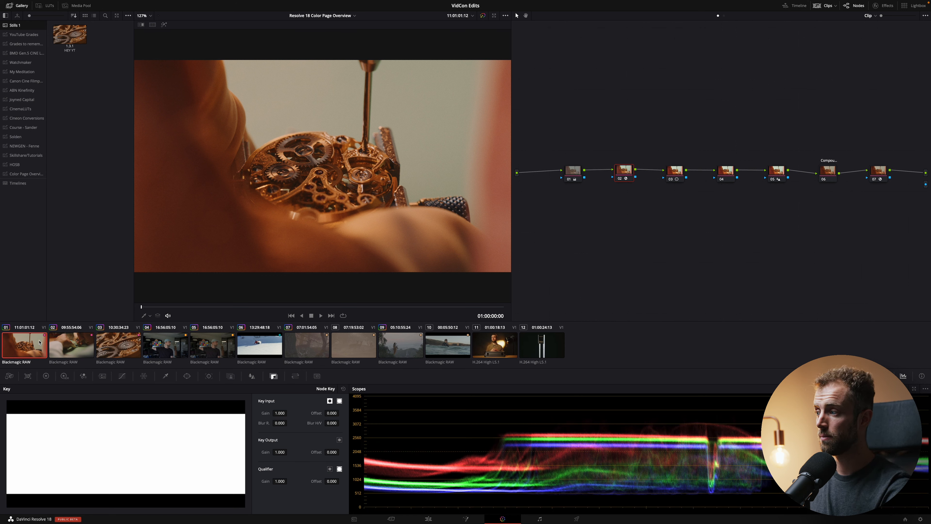
Show the mini timeline beneath the clip thumbnails
click(796, 6)
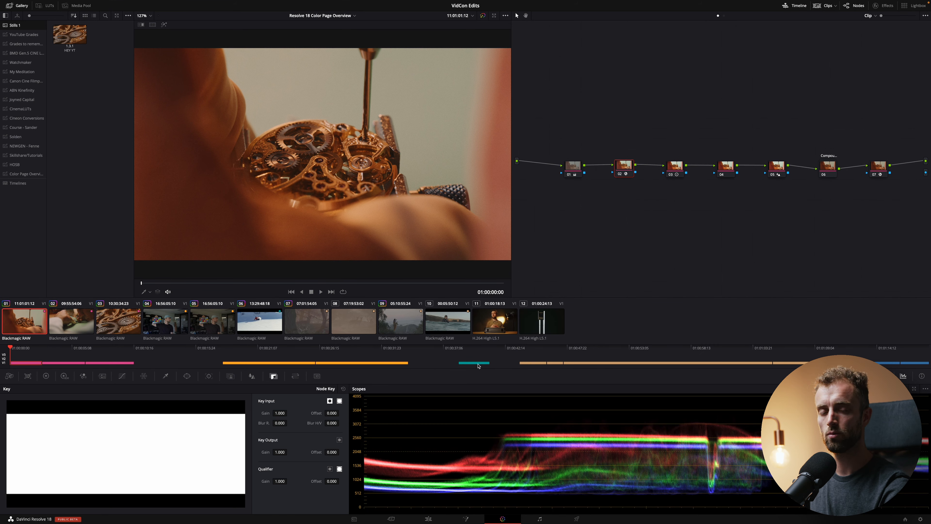
Hide the mini timeline and review the Camera Raw Decode Quality and Decode Using options for clip 01
click(794, 6)
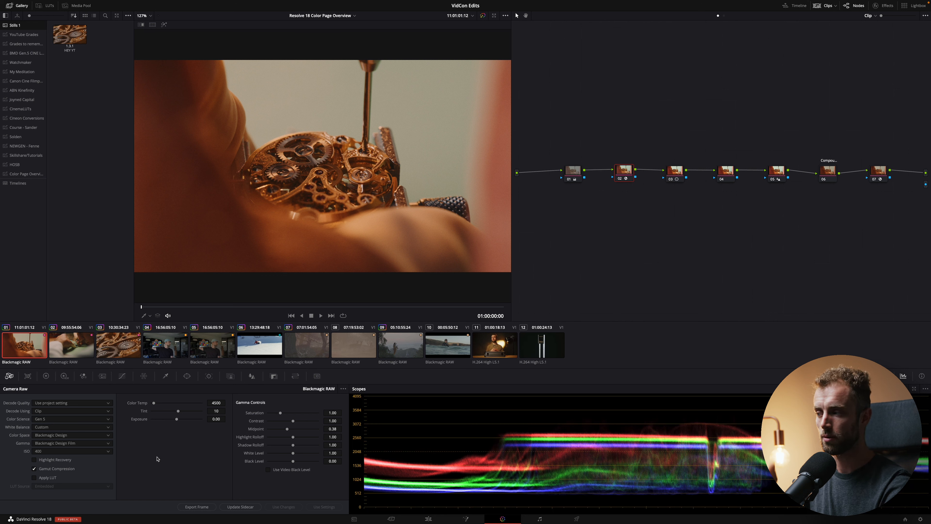
click(93, 405)
click(166, 434)
click(95, 412)
click(156, 443)
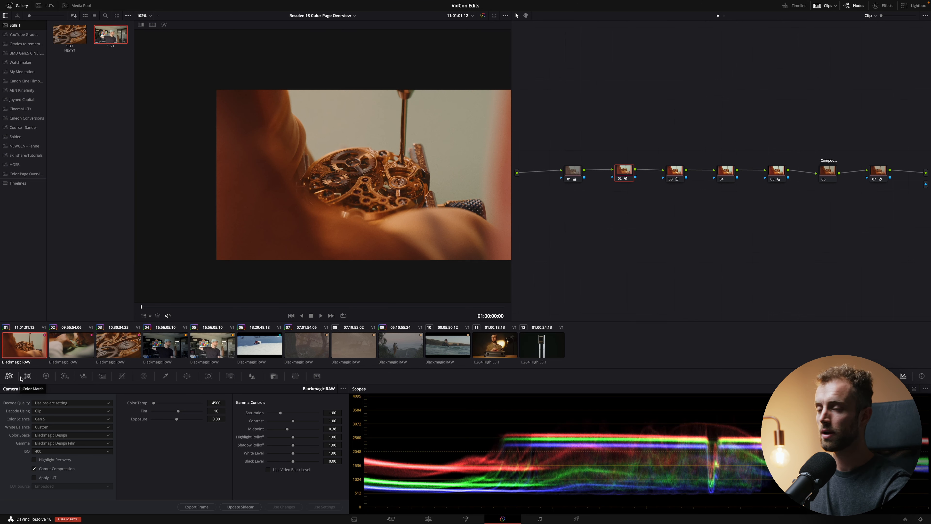
Open the Color Match palette and show the Color Chart overlay on clip 05
click(27, 377)
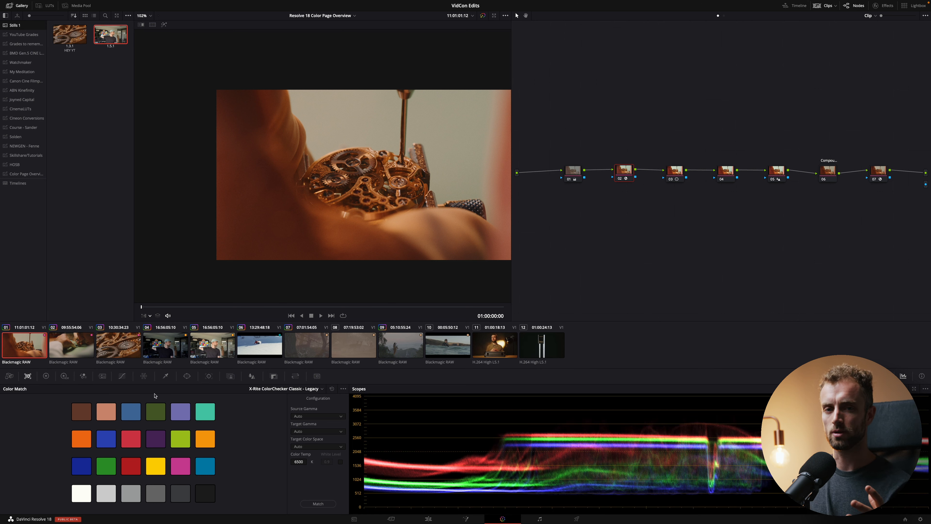
click(175, 346)
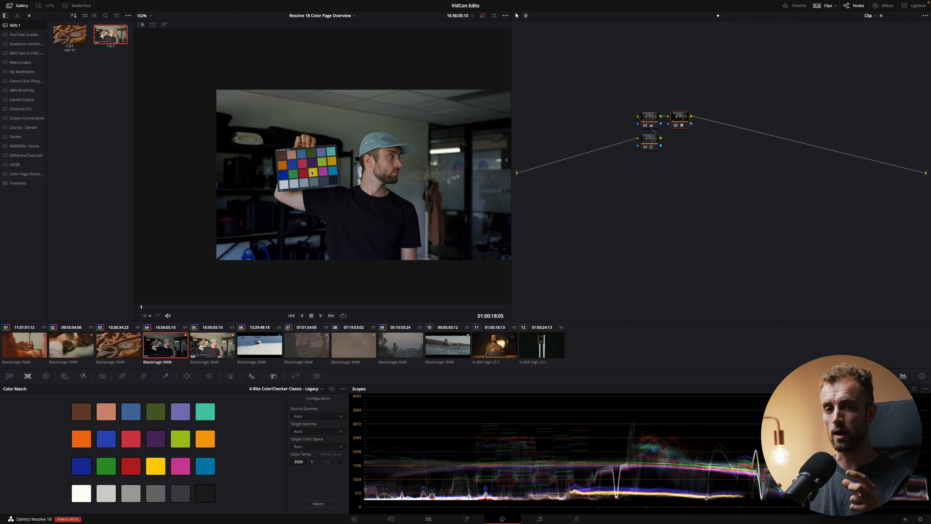
click(220, 351)
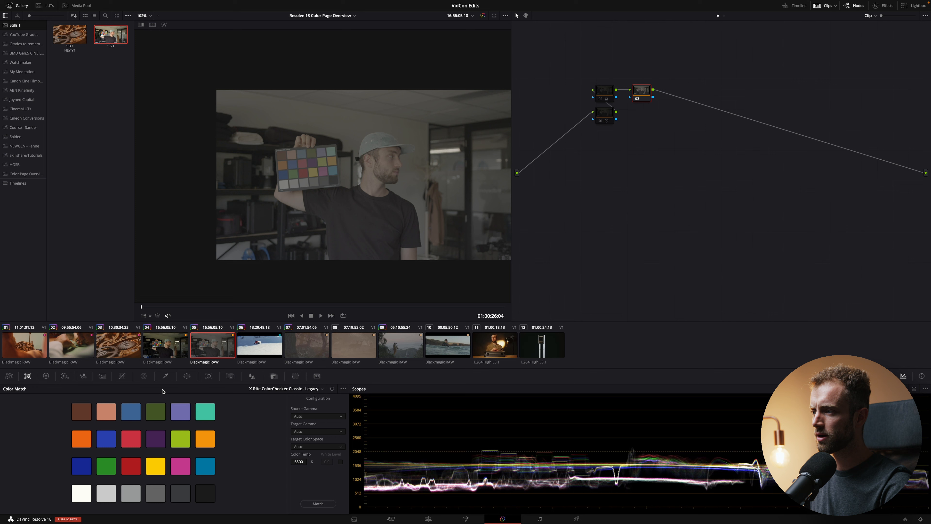
click(150, 315)
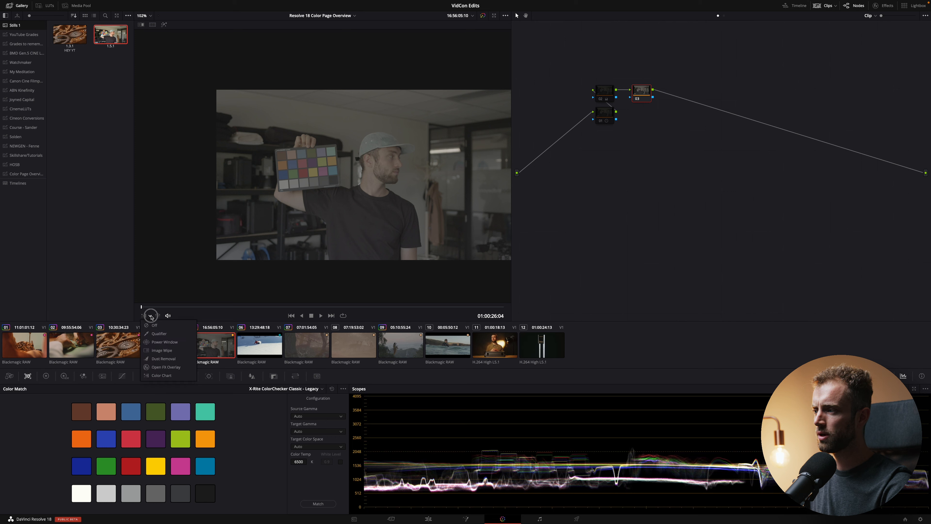
click(156, 376)
Fit the four corners of the chart overlay to the color checker held up in the shot
drag(256, 130, 276, 153)
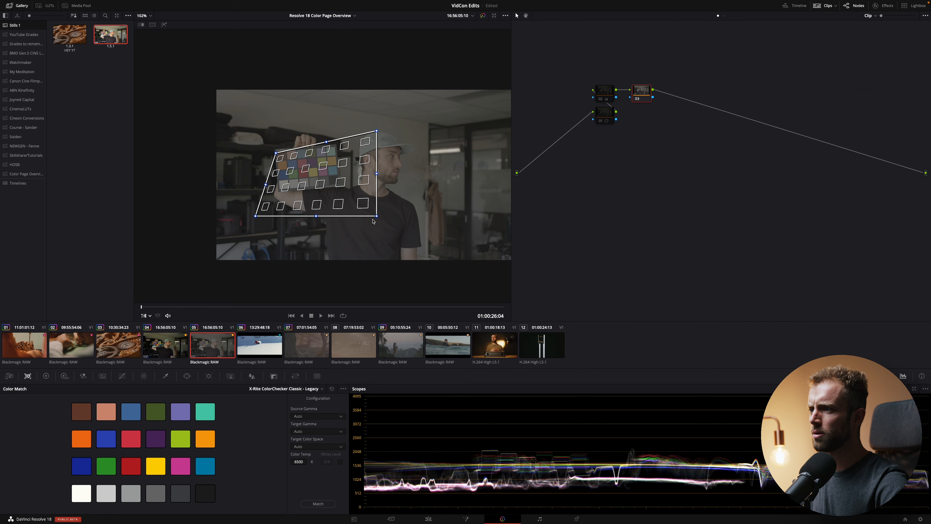
drag(377, 216, 339, 184)
drag(256, 217, 278, 190)
drag(377, 131, 336, 147)
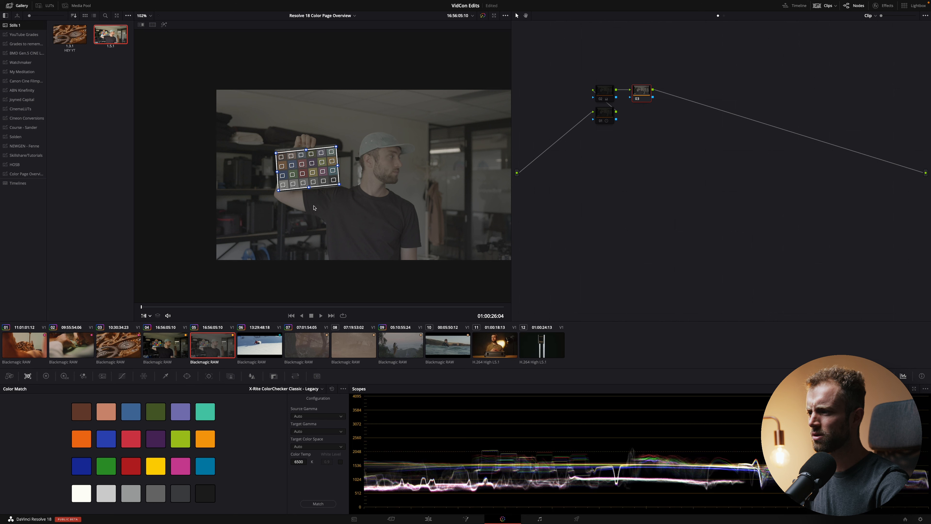
Set the chart type to X-Rite ColorChecker Classic and the Source Gamma to Blackmagic Film Gen 5
click(311, 388)
click(312, 417)
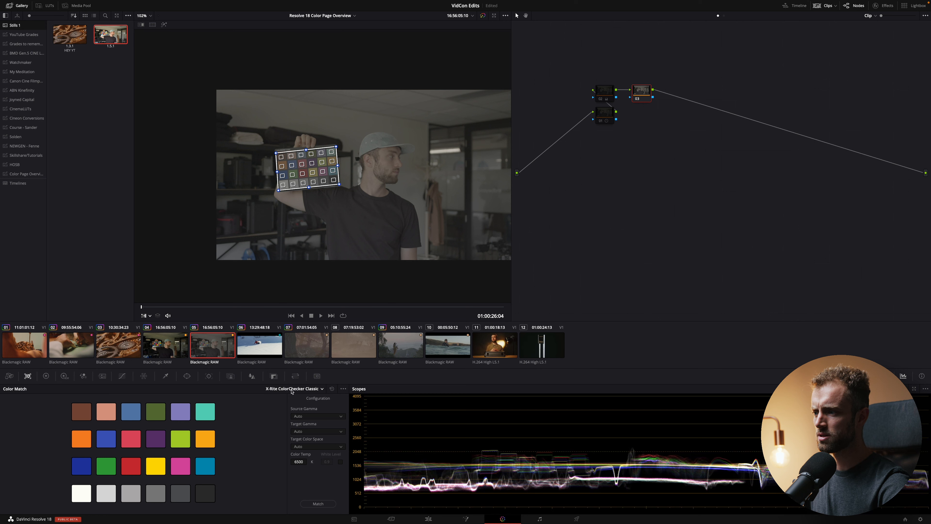
click(318, 416)
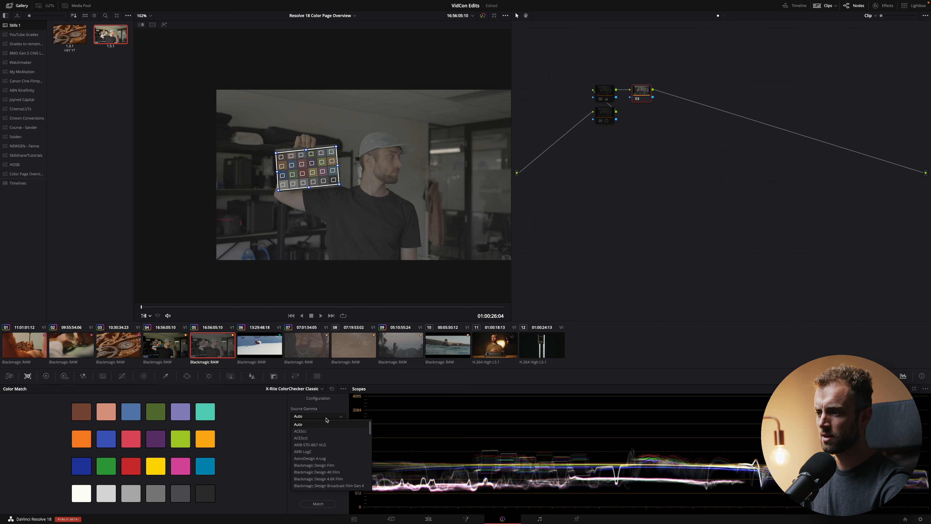
scroll(335, 447, down, 2)
click(342, 448)
click(332, 416)
click(329, 441)
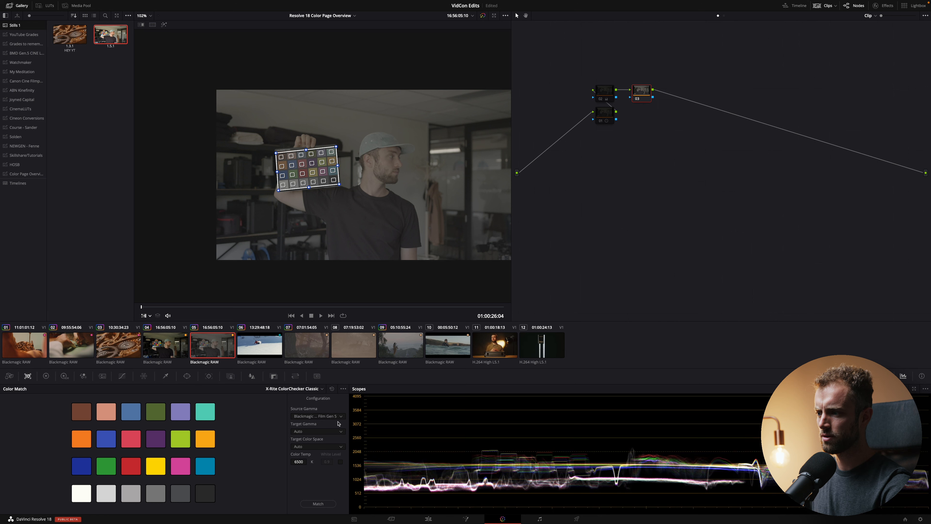
Set both Target Gamma and Target Color Space to Rec.709 and run the color match on clip 05
click(336, 431)
click(331, 435)
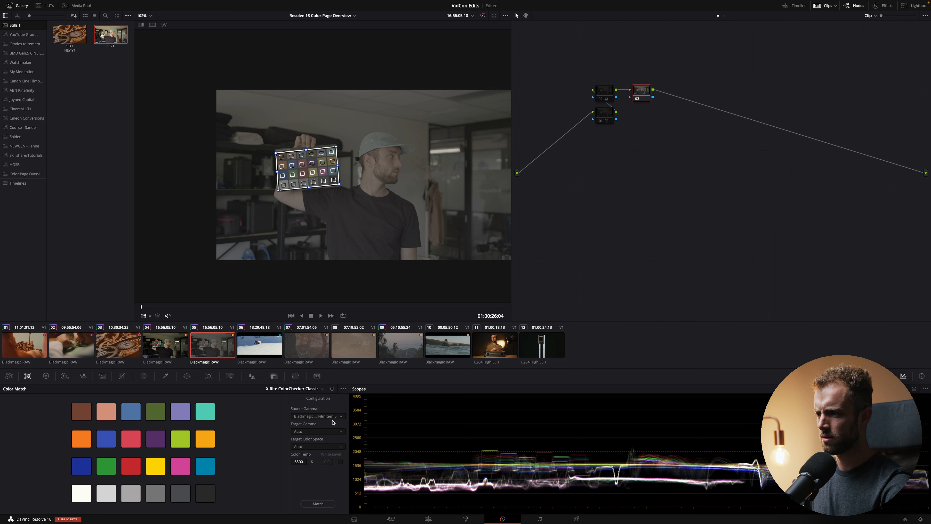
click(334, 431)
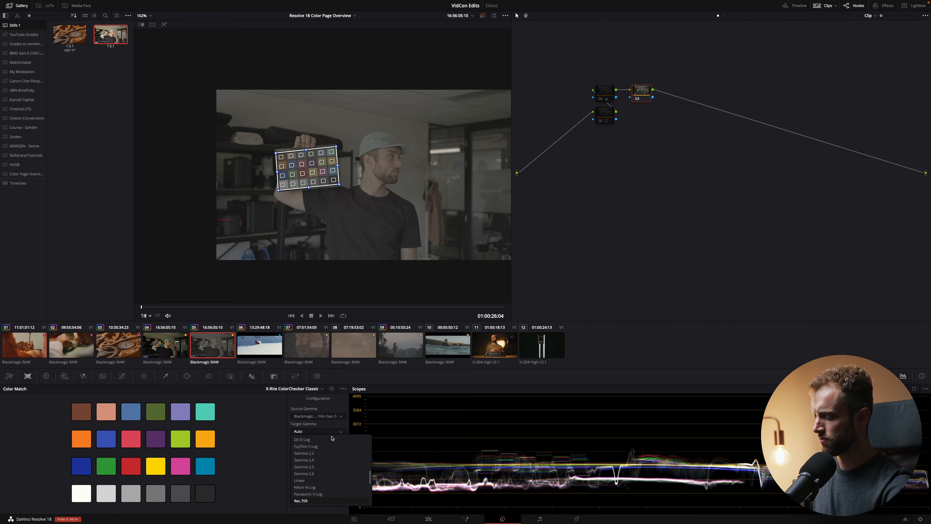
click(307, 501)
click(325, 447)
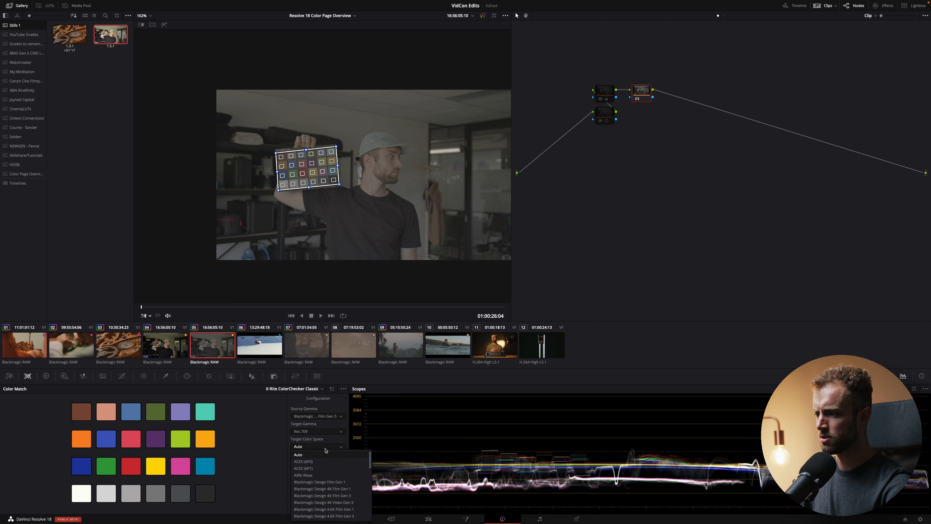
click(306, 512)
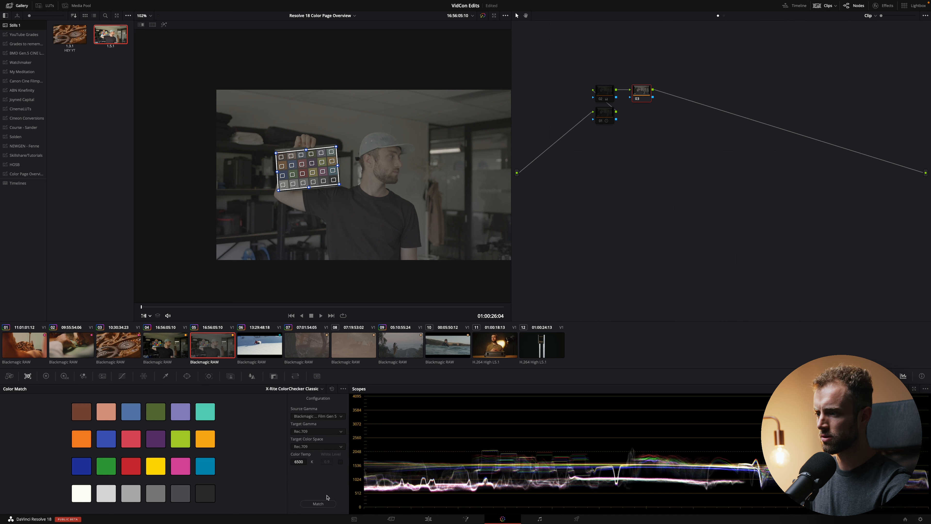
click(326, 503)
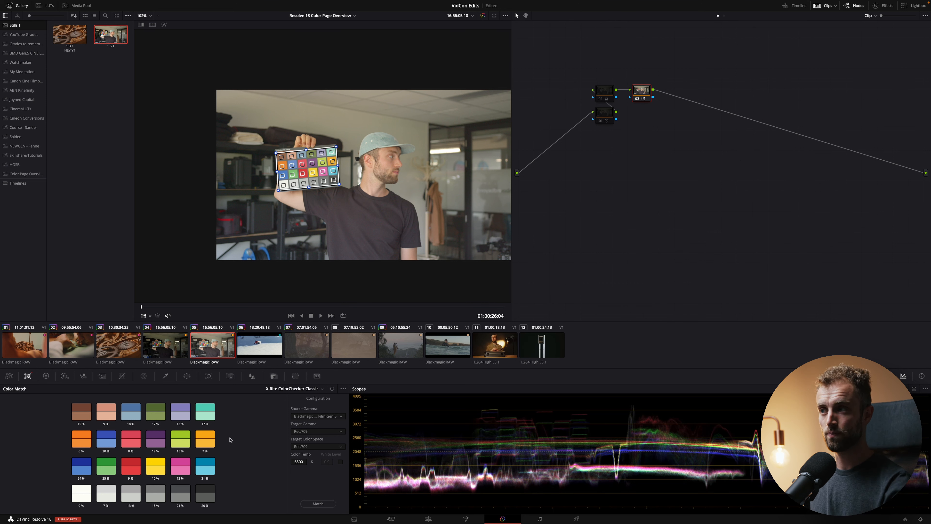
Turn off the color chart overlay and enable all three nodes on clip 05
click(169, 352)
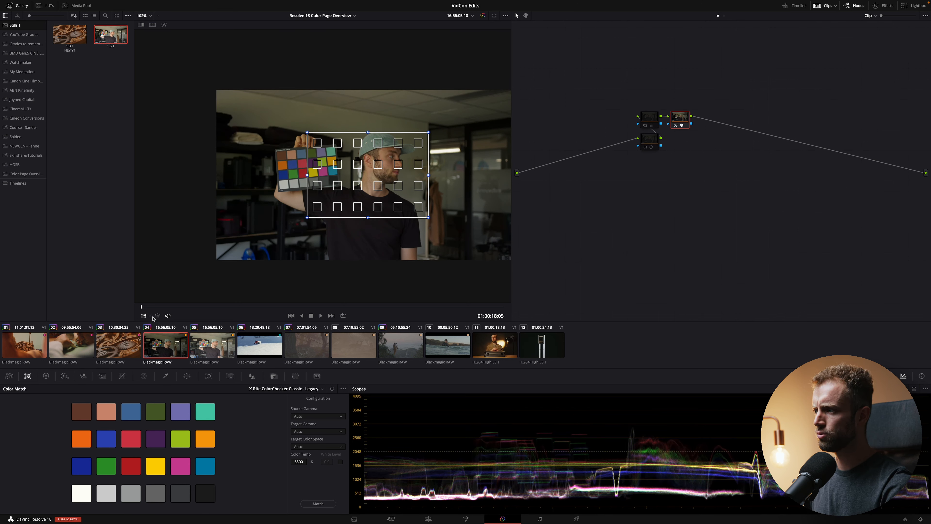
click(144, 316)
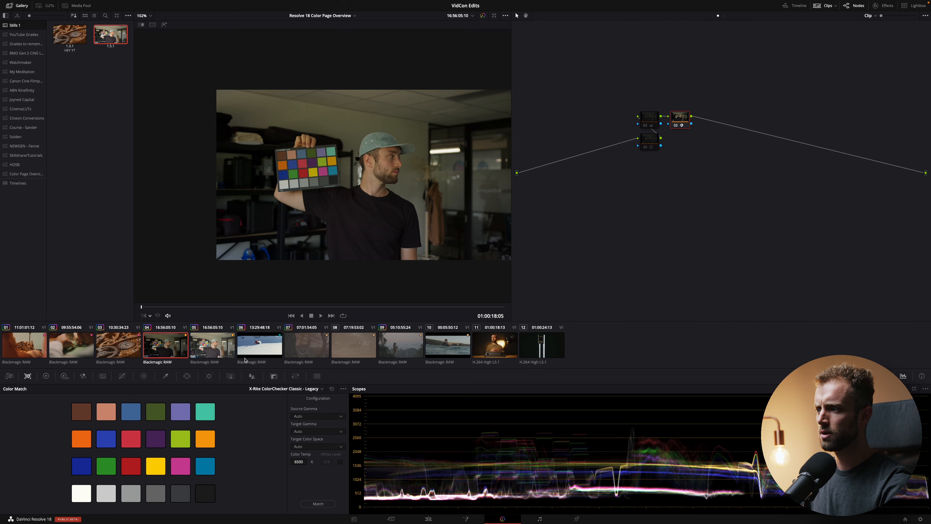
click(212, 350)
drag(600, 72, 618, 128)
key(super+d)
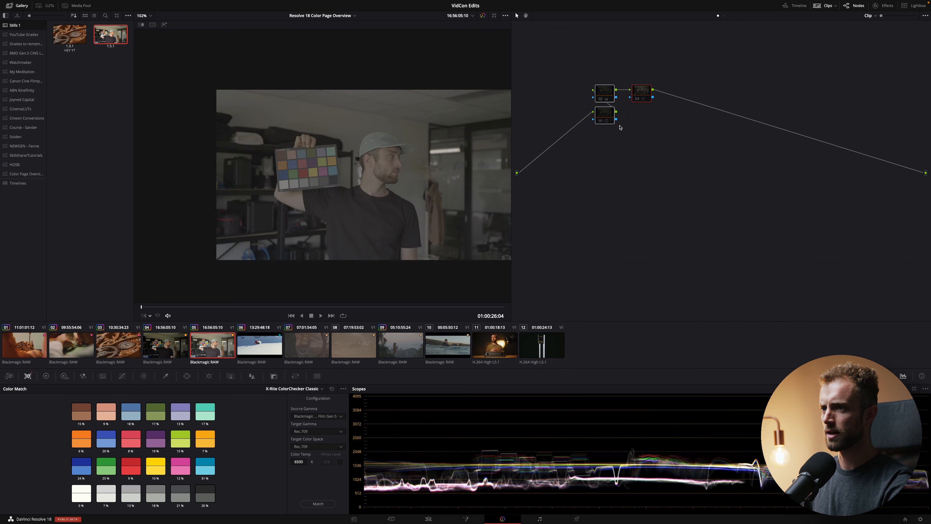
key(super+d)
click(609, 129)
Grab a still of clip 05 and show it as a reference wipe over clip 04, split near the man's face
click(183, 350)
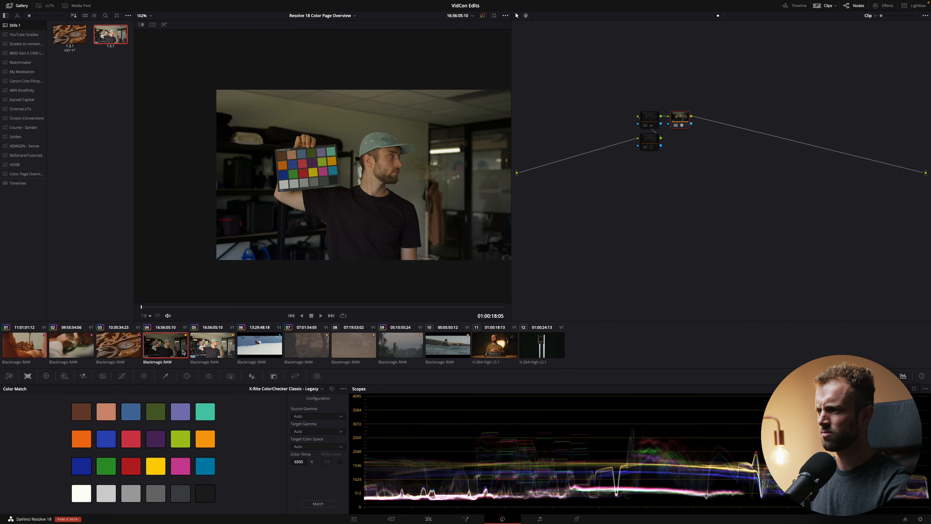
right_click(352, 184)
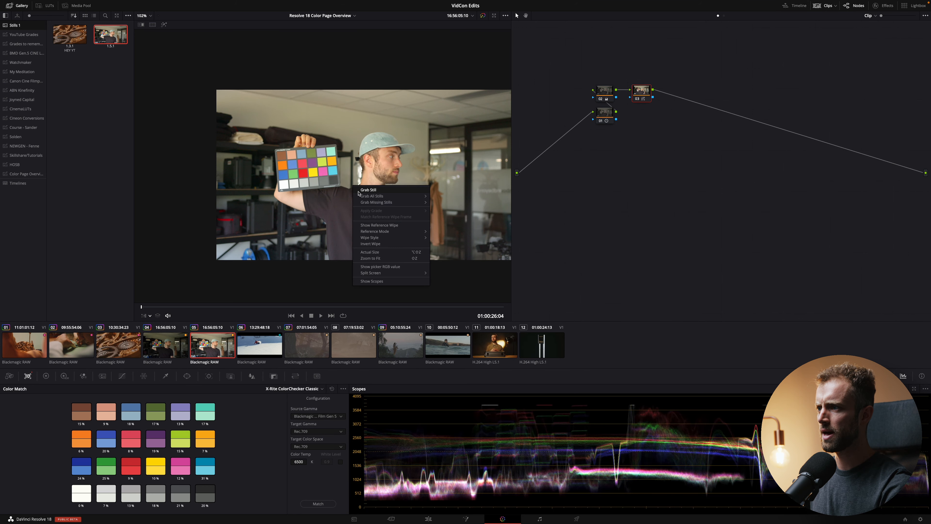
click(366, 191)
right_click(75, 68)
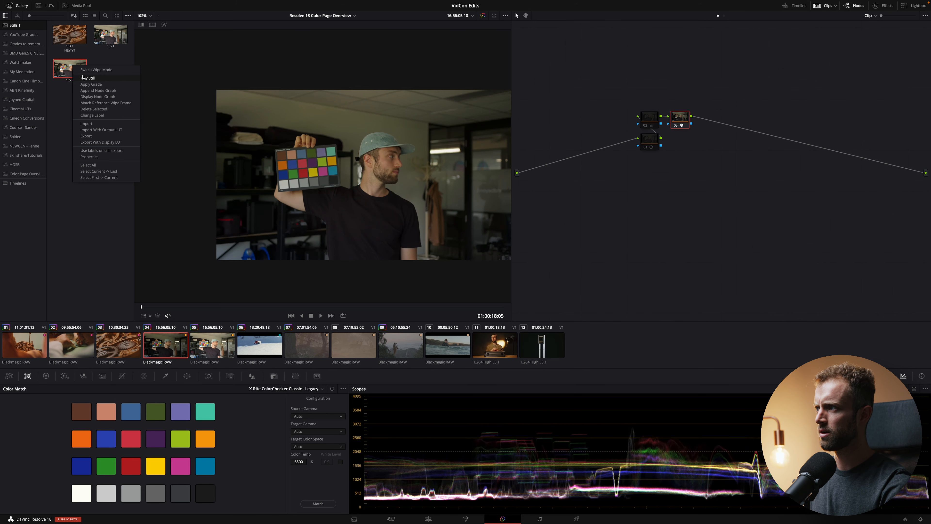
click(87, 78)
drag(353, 214, 369, 210)
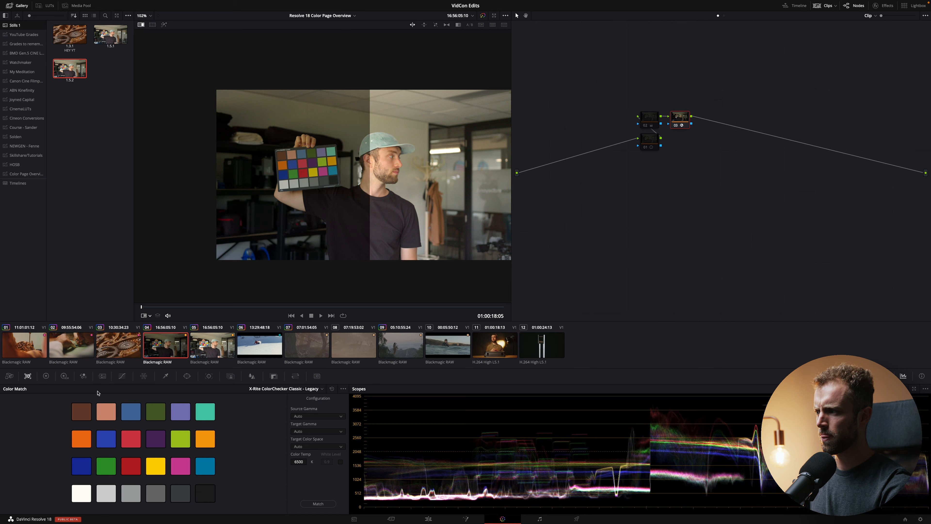
Reset the primaries of clip 04's node 02 and raise its master Gamma to 0.09 to match the reference still
click(45, 375)
click(653, 124)
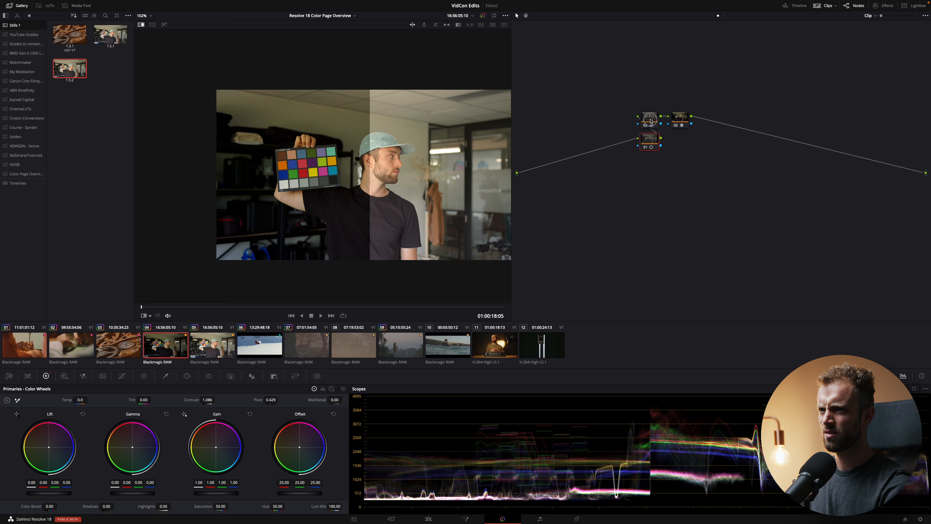
click(344, 388)
drag(152, 493, 251, 495)
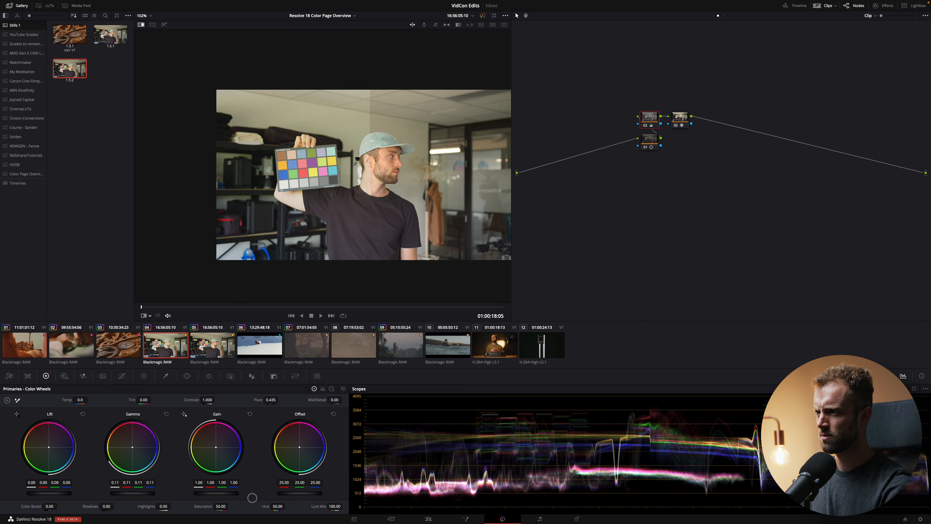
drag(252, 498, 215, 500)
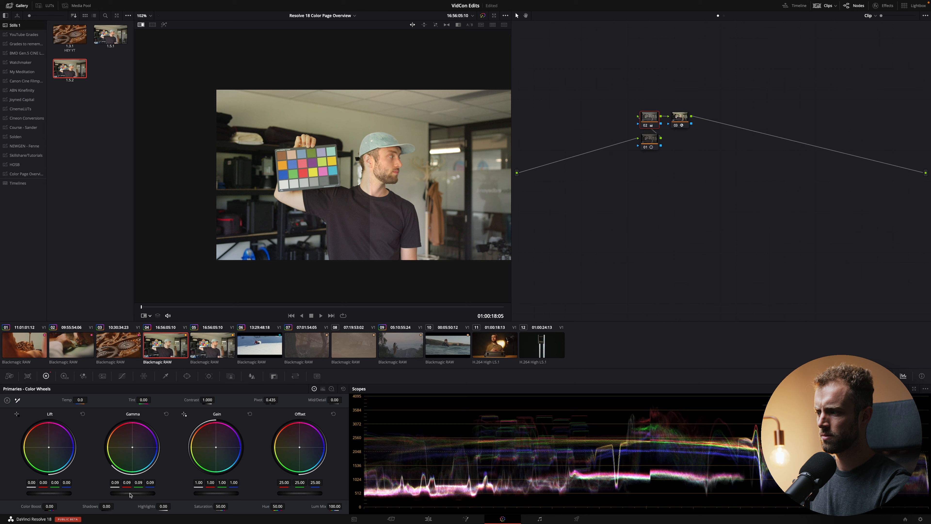
mouse_move(68, 493)
mouse_down()
mouse_move(82, 492)
mouse_move(60, 493)
mouse_up()
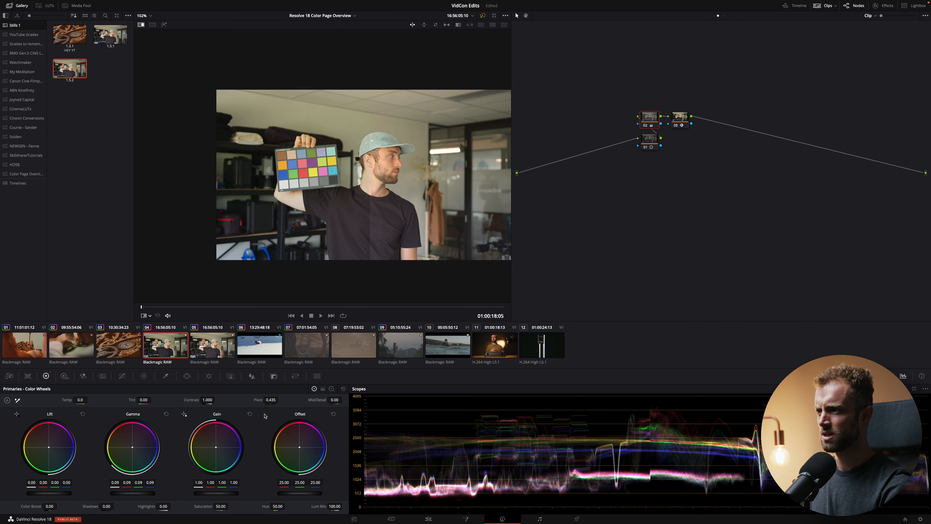
Turn off the reference wipe and compare clips 04 and 05 by switching between them
click(141, 25)
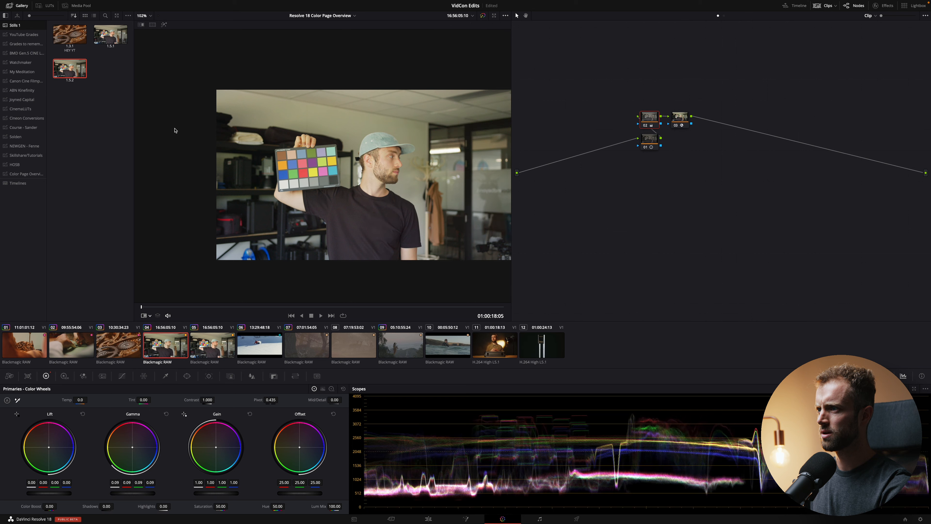
click(198, 355)
click(174, 352)
click(204, 350)
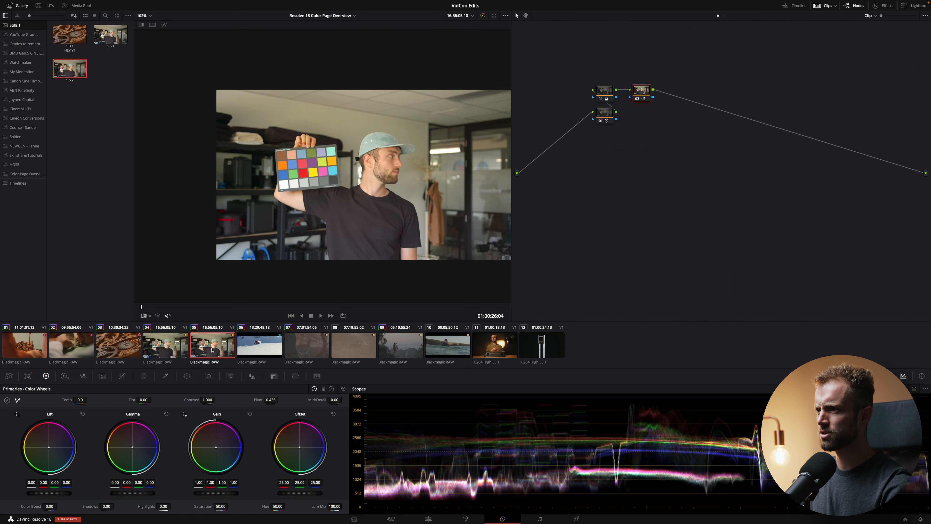
click(182, 343)
click(208, 345)
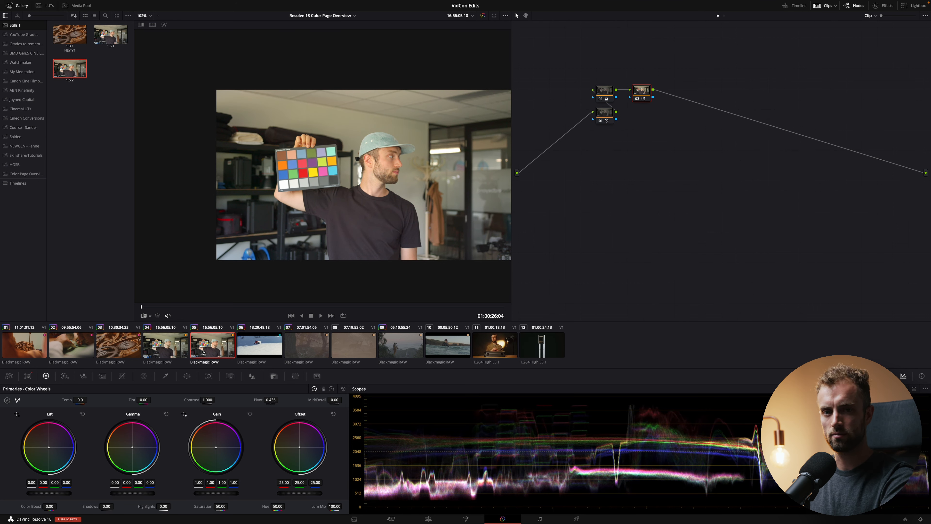
Revisit Color Match, return to the Primaries Color Wheels, and add a serial node after node 03 on clip 05
click(28, 375)
click(46, 376)
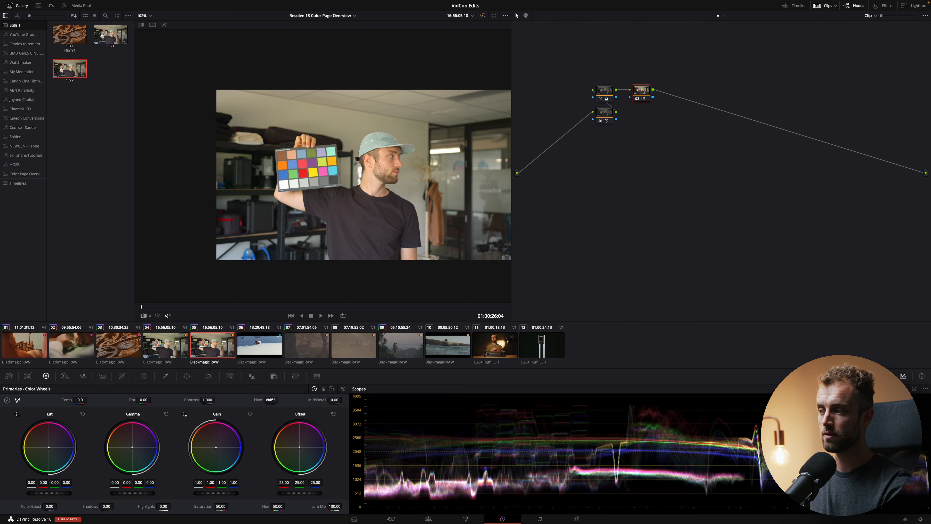
key(alt+s)
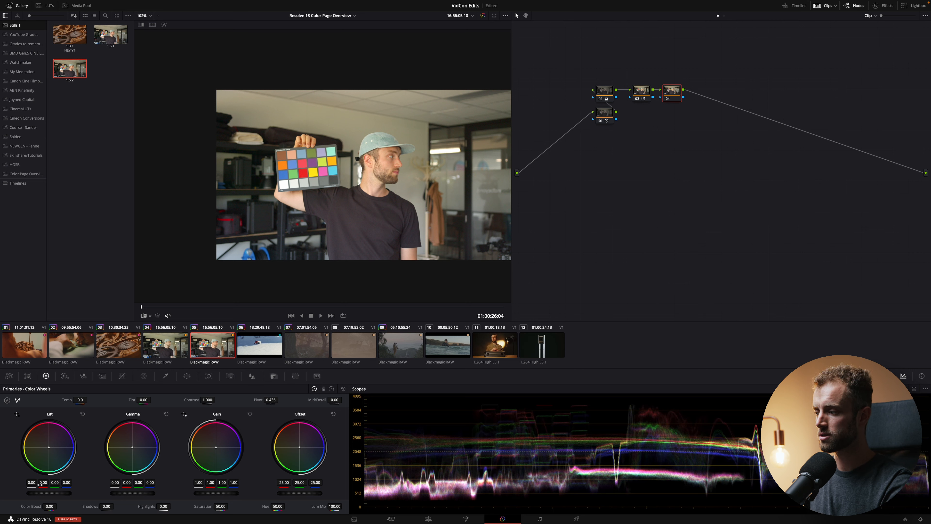
Try raising node 04's blue Lift to 0.30 and shifting its master Lift, undoing the changes
mouse_move(67, 484)
mouse_down()
mouse_move(125, 484)
mouse_move(28, 484)
mouse_move(134, 485)
mouse_move(67, 483)
mouse_up()
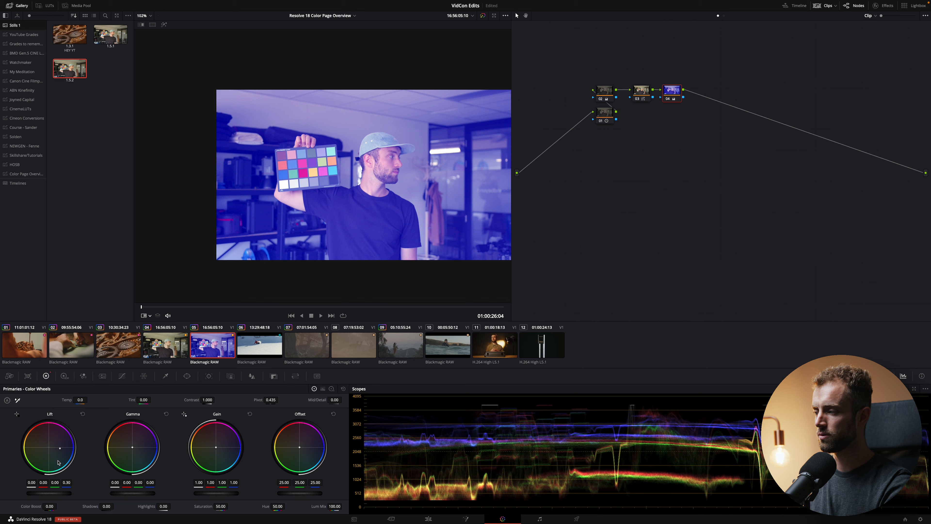
key(super+z)
key(super+z)
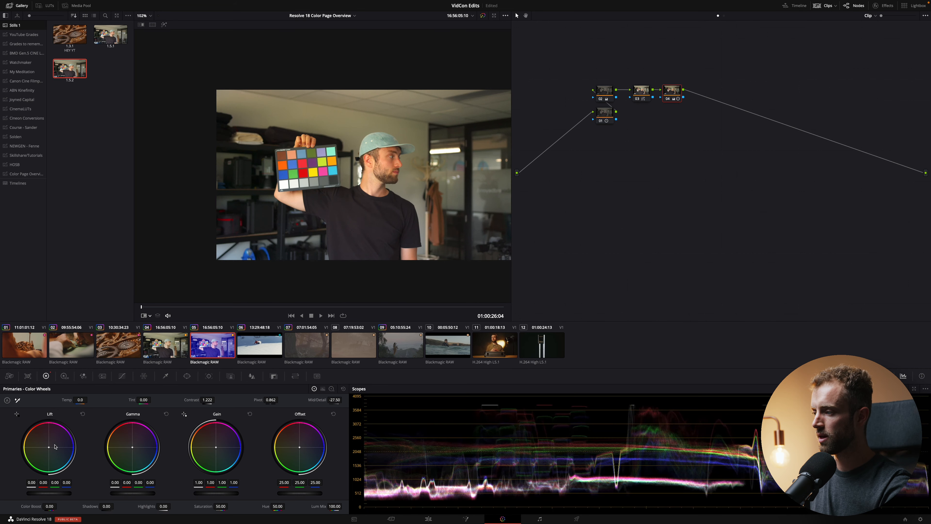
drag(64, 498, 263, 515)
key(super+z)
key(super+z)
key(super+z)
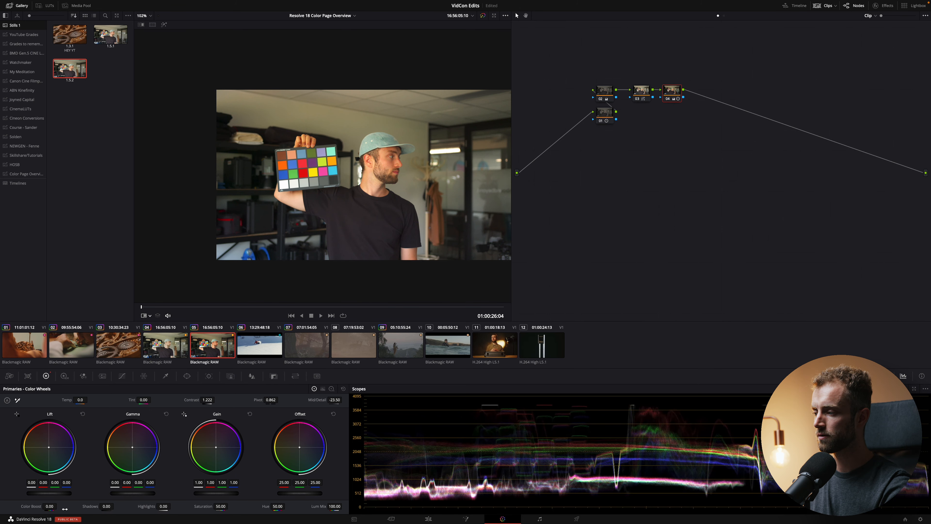
Undo the edits back to before node 04, and reset node 03's primaries after trying a Hue of 74.80
drag(225, 508, 41, 515)
key(super+z)
drag(290, 507, 195, 498)
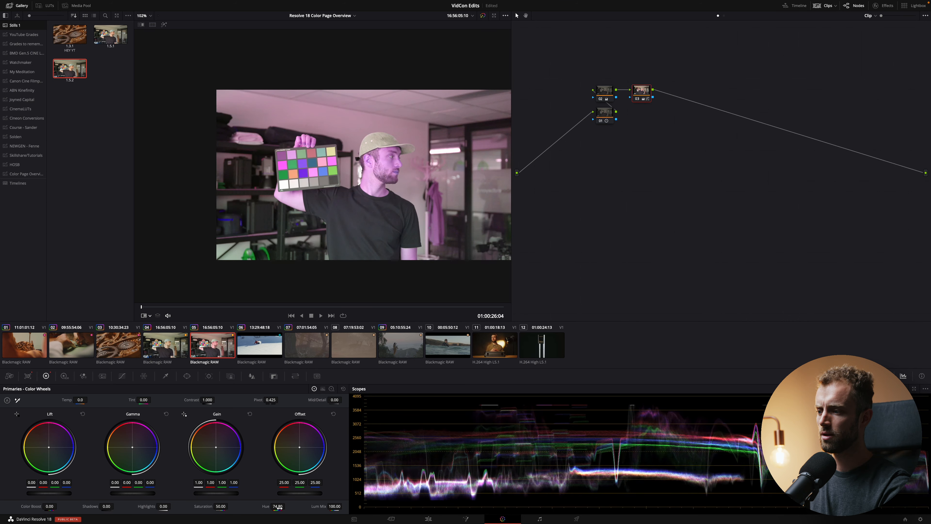
click(337, 506)
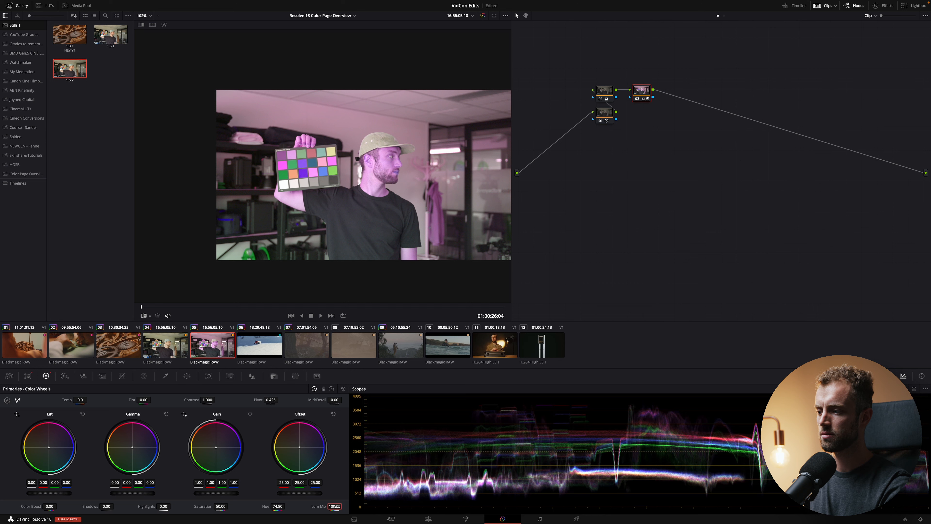
click(343, 389)
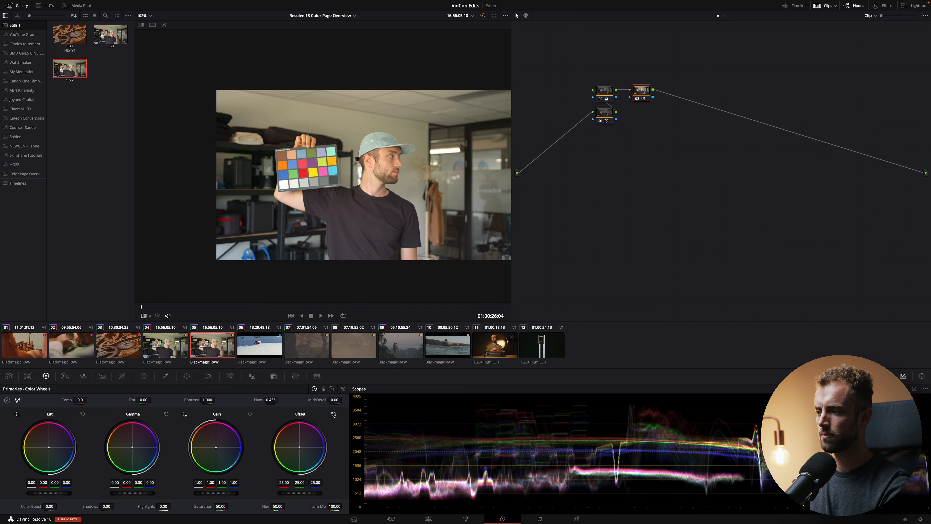
Compare the Primaries views by switching between Color Bars and Color Wheels, ending on Log Wheels
click(323, 388)
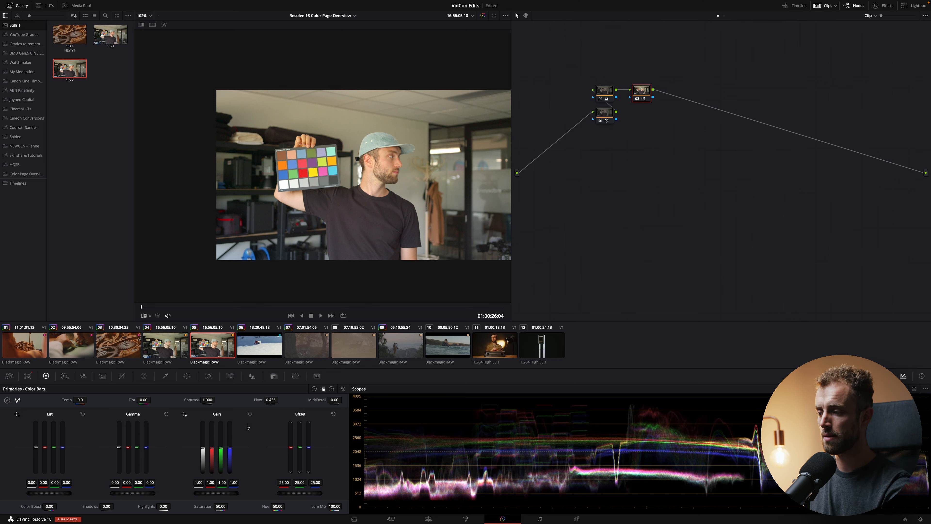
click(315, 388)
click(323, 388)
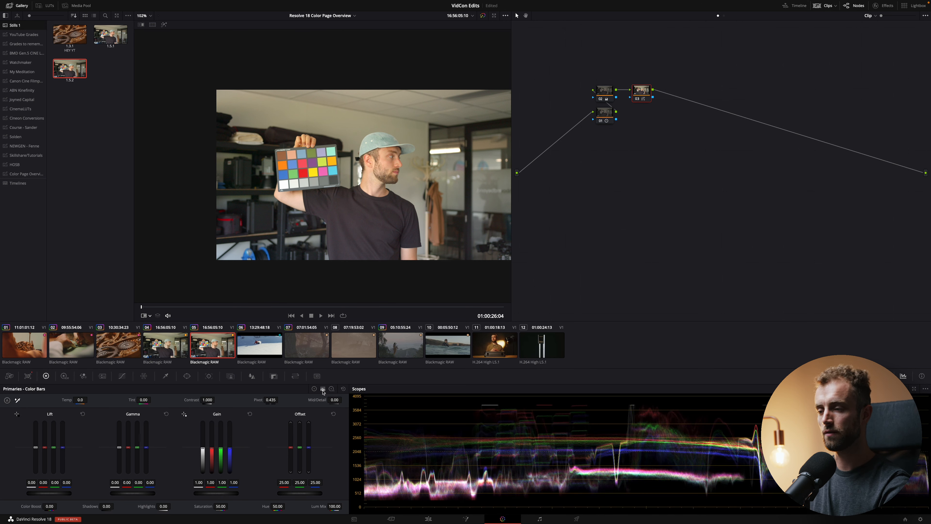
click(332, 389)
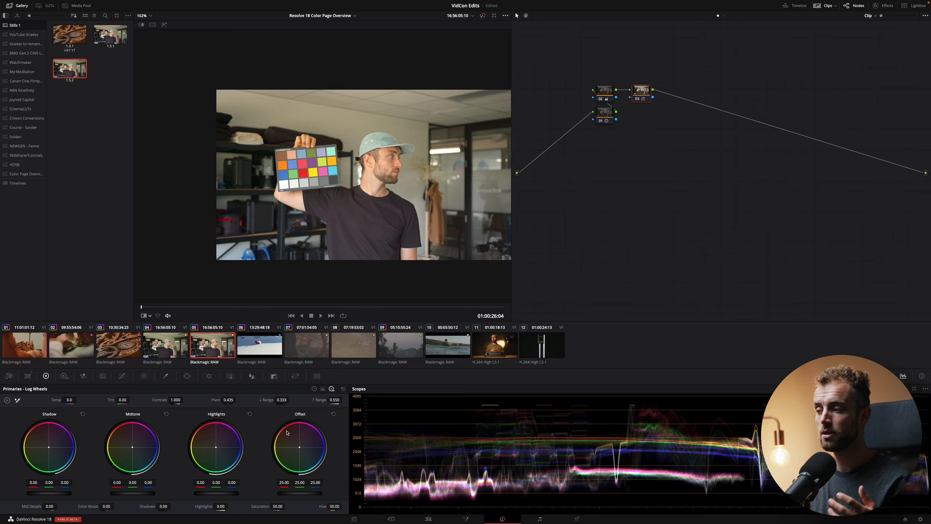
Try lowering the Log Wheels Shadow master and the Color Wheels Lift master on node 03, resetting after each trial
drag(60, 493, 32, 495)
double_click(43, 494)
click(314, 389)
drag(54, 495, 516, 263)
click(344, 389)
click(331, 388)
drag(66, 496, 531, 270)
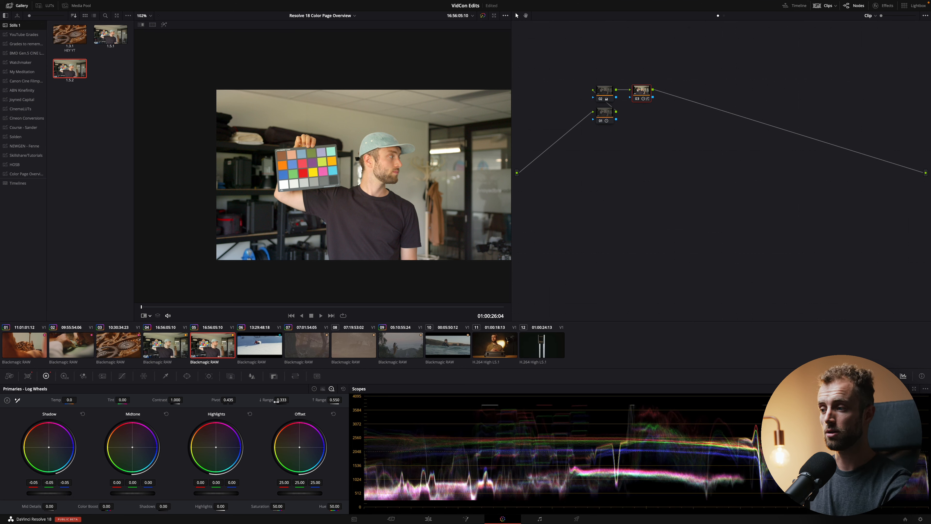
click(343, 389)
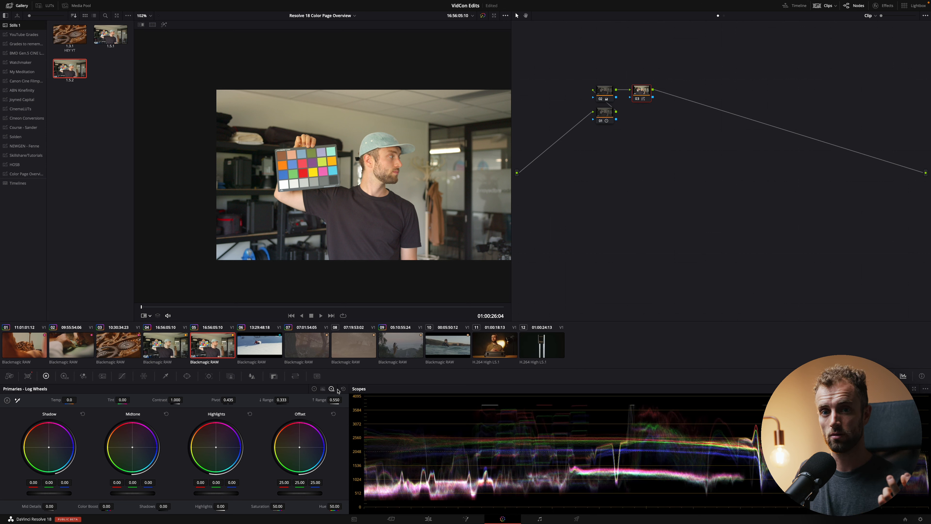
Review node 03's Color Space Transform settings on clip 04 and close them
click(168, 353)
drag(688, 116, 690, 107)
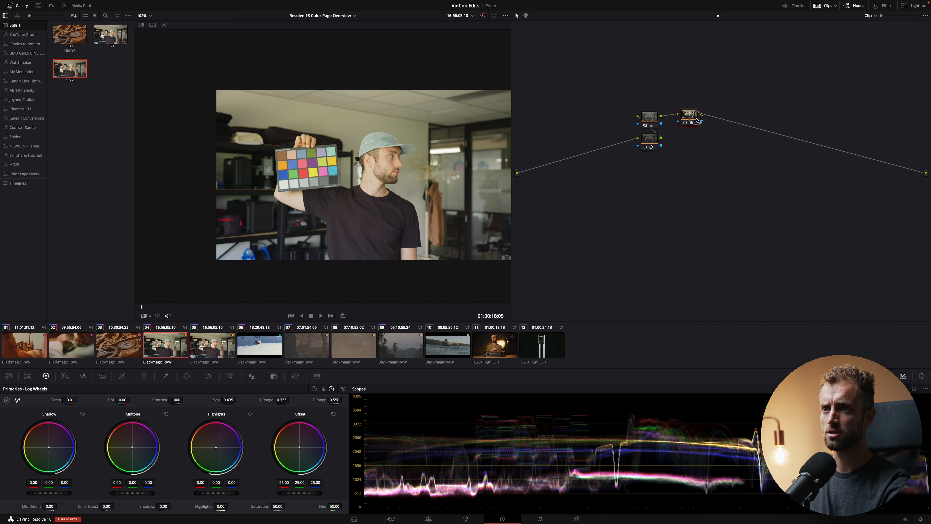
click(885, 6)
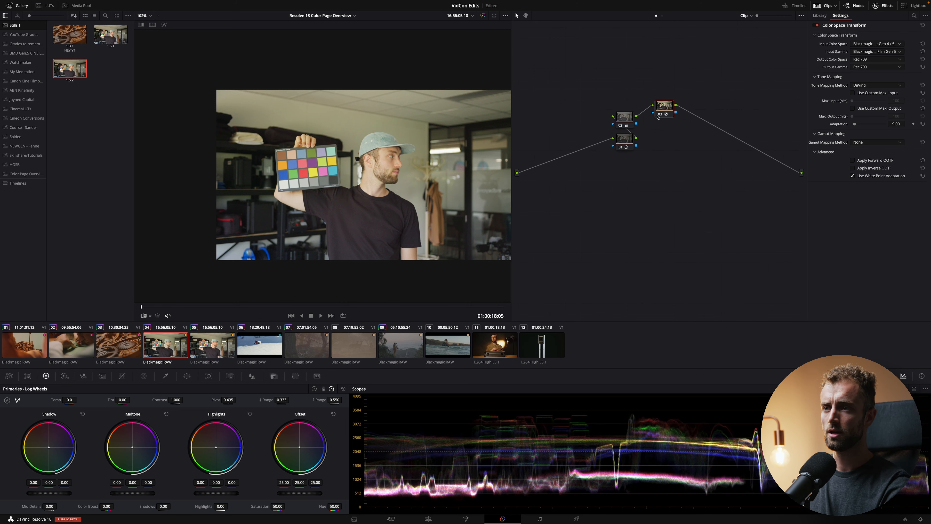
drag(665, 108, 661, 107)
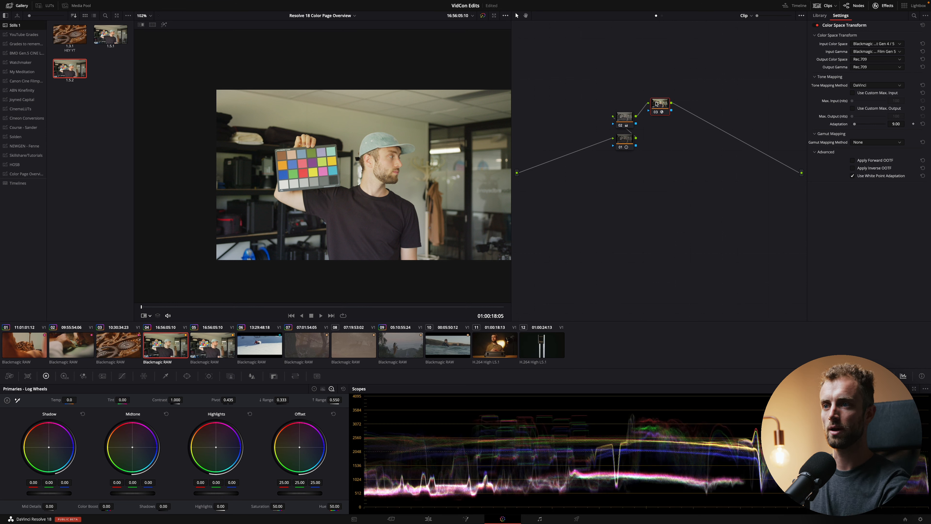
click(886, 9)
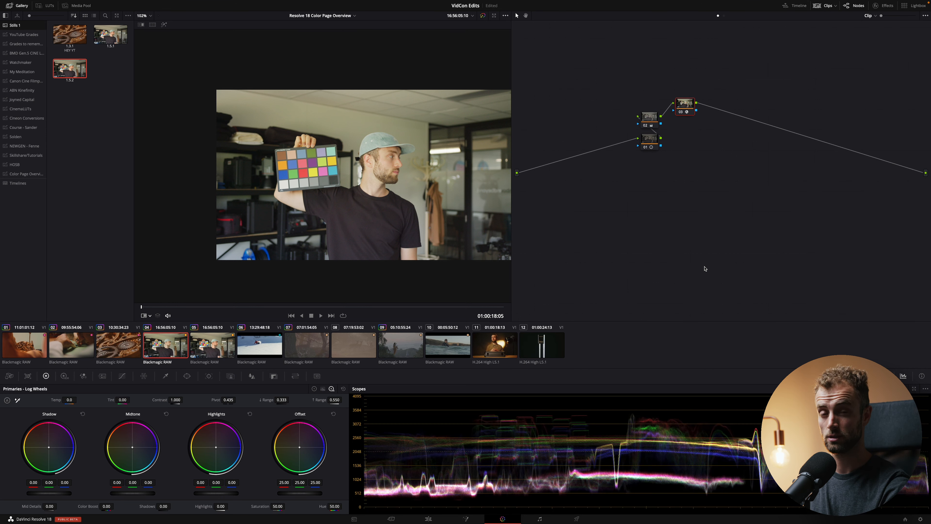
Show the High Dynamic Range Color Wheels and toggle the highlight preview of the Light zone
click(64, 376)
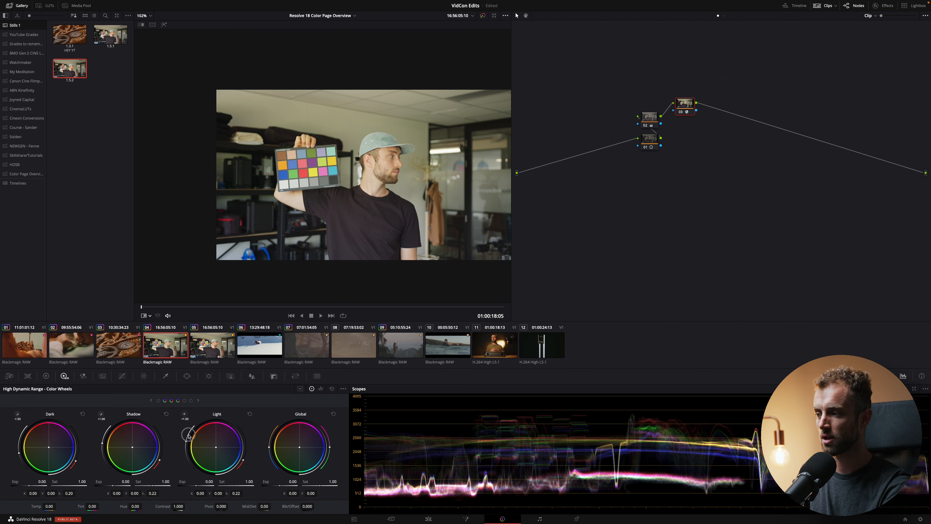
click(184, 414)
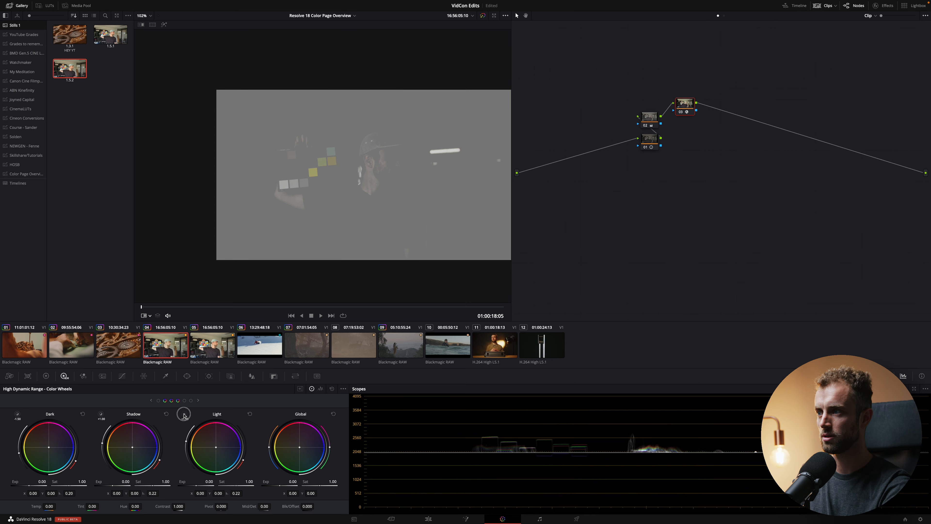
click(185, 416)
click(185, 415)
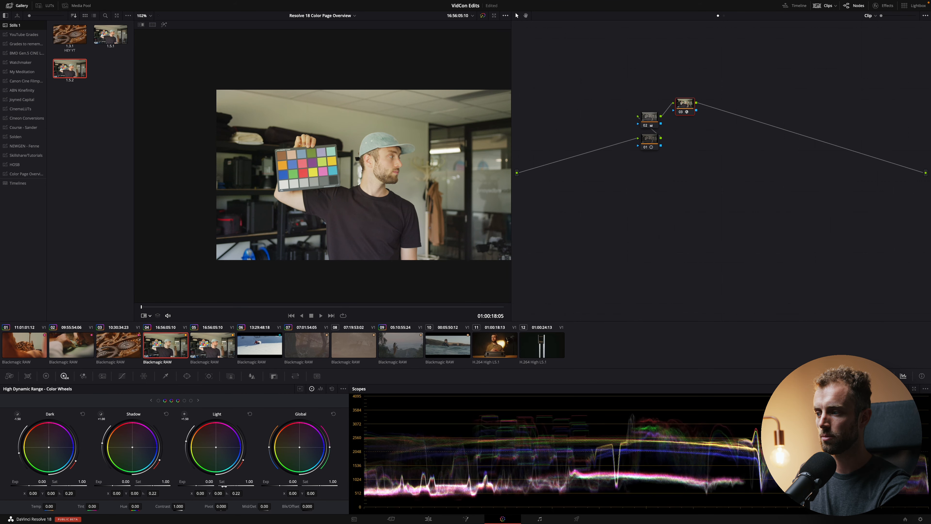
Set the Temporal NR frames to 3 in Motion Effects for clip 04's node 03
click(103, 376)
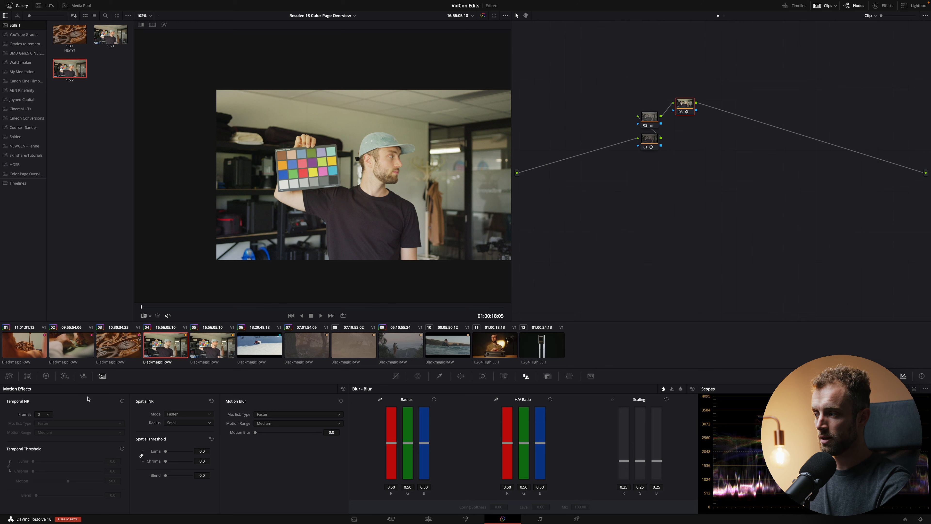
click(48, 414)
click(44, 443)
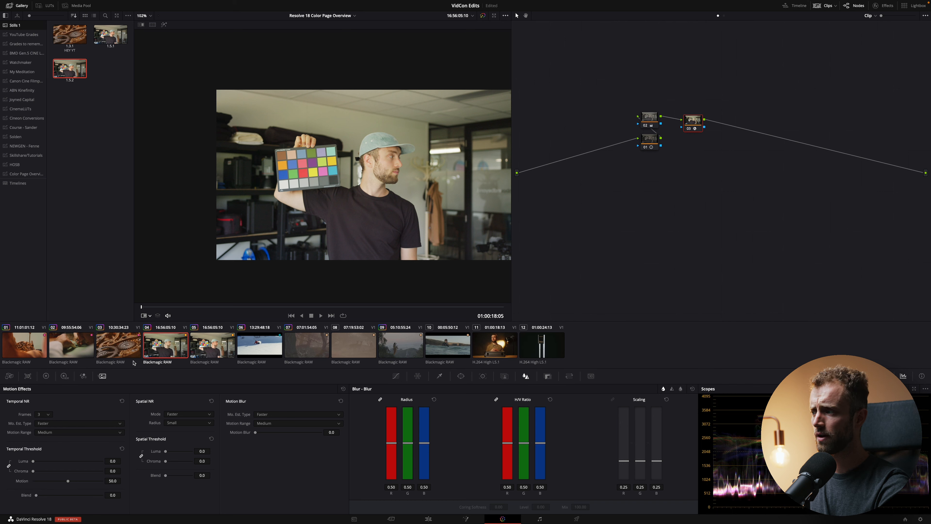
Delete clip 03's first node, move its noise reduction node nearer the source, and use Better motion estimation
click(122, 350)
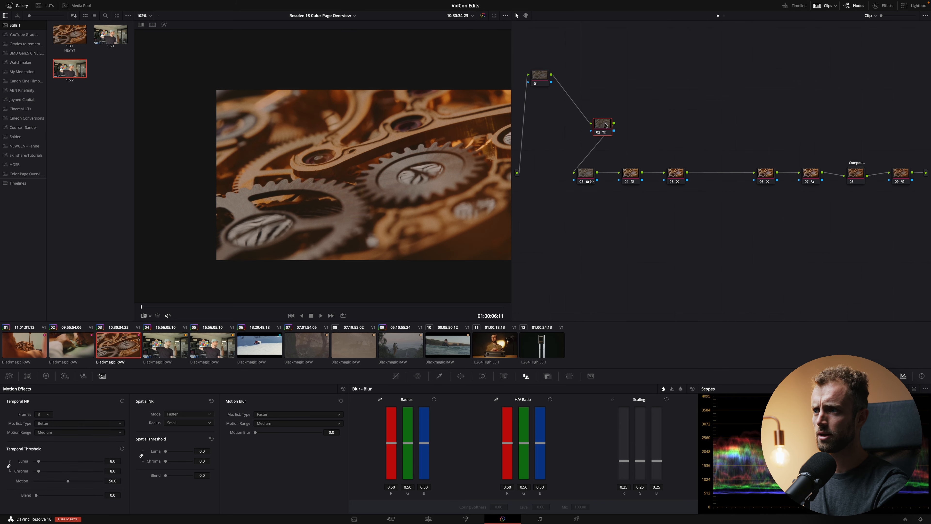
click(541, 76)
key(Delete)
drag(602, 124, 555, 116)
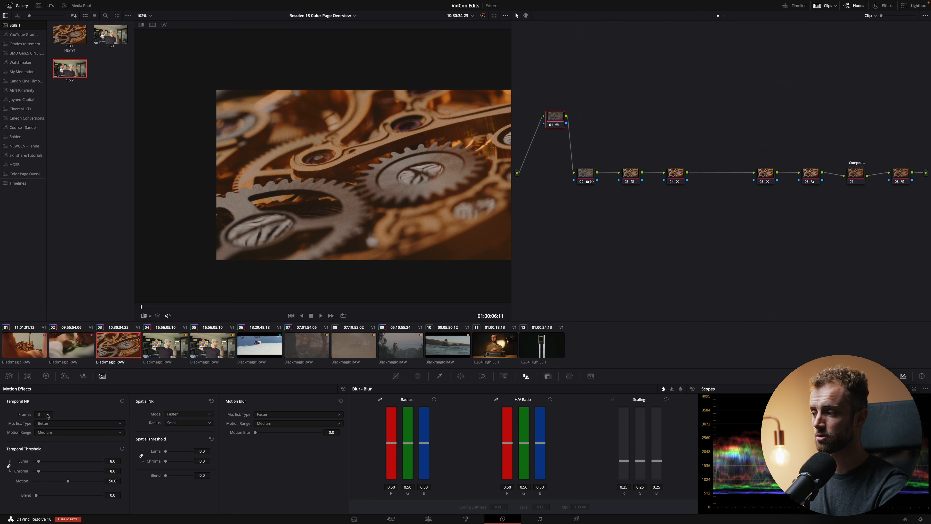
click(51, 424)
click(59, 458)
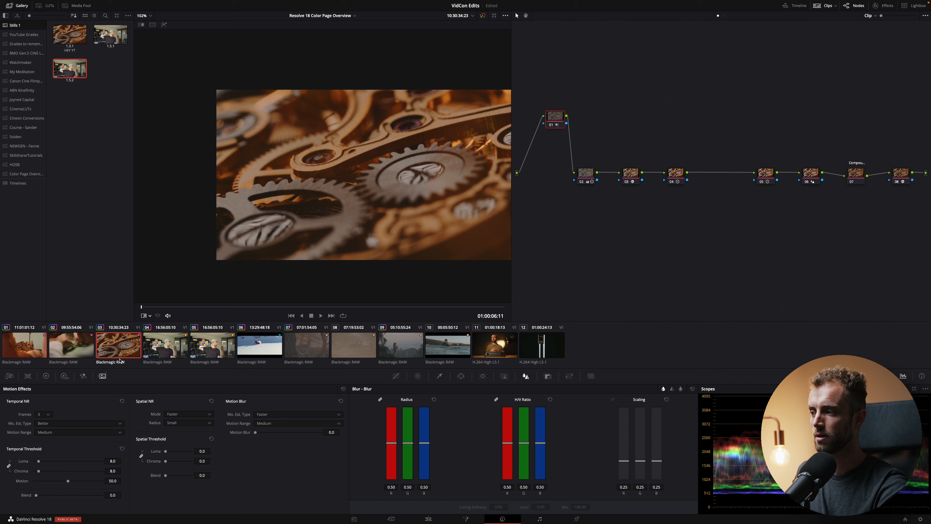
Show Curves for clip 06, hide the Gallery, and clean up the clip's node graph
click(395, 376)
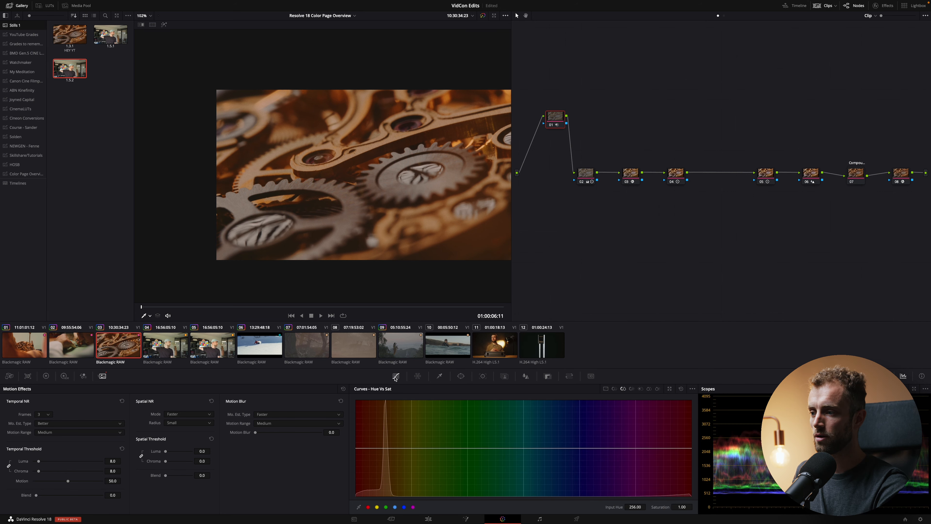
click(266, 338)
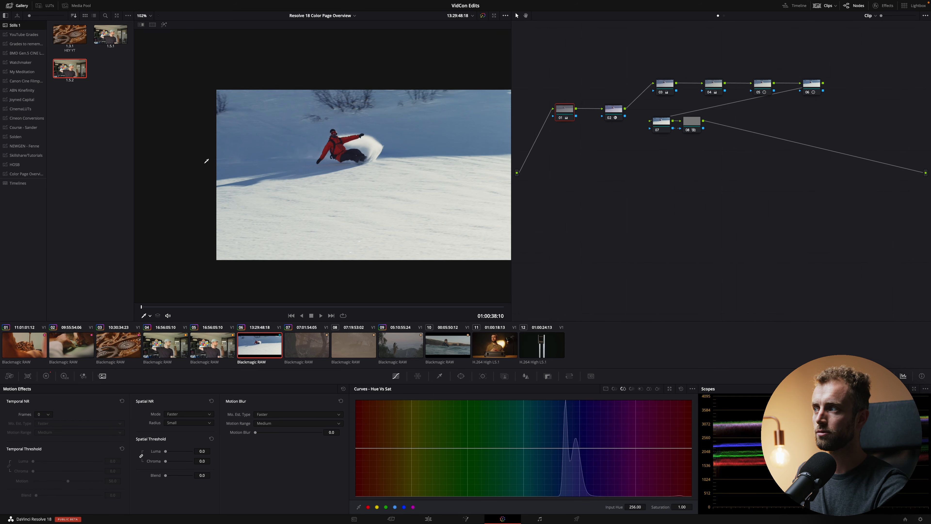
click(9, 5)
right_click(682, 195)
click(707, 262)
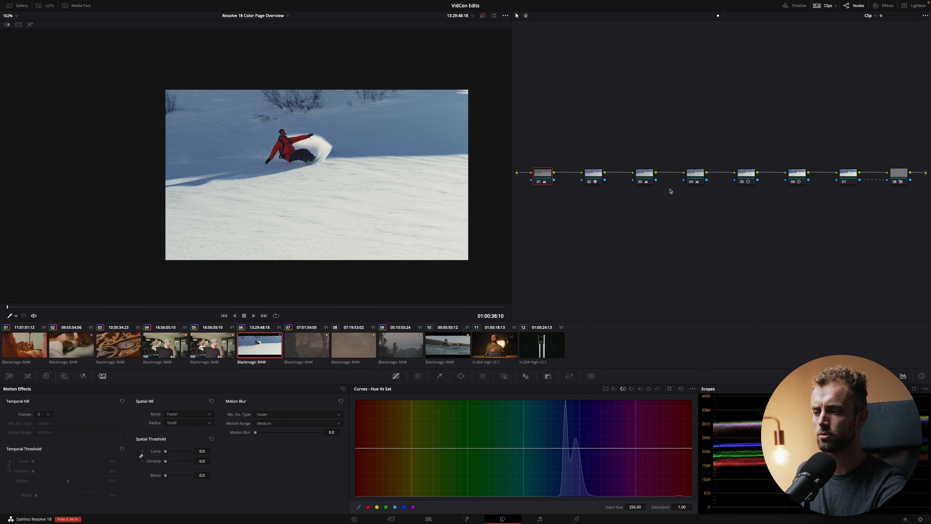
Reset the grade on clip 06's node 05 with the primaries shown
click(748, 180)
click(44, 376)
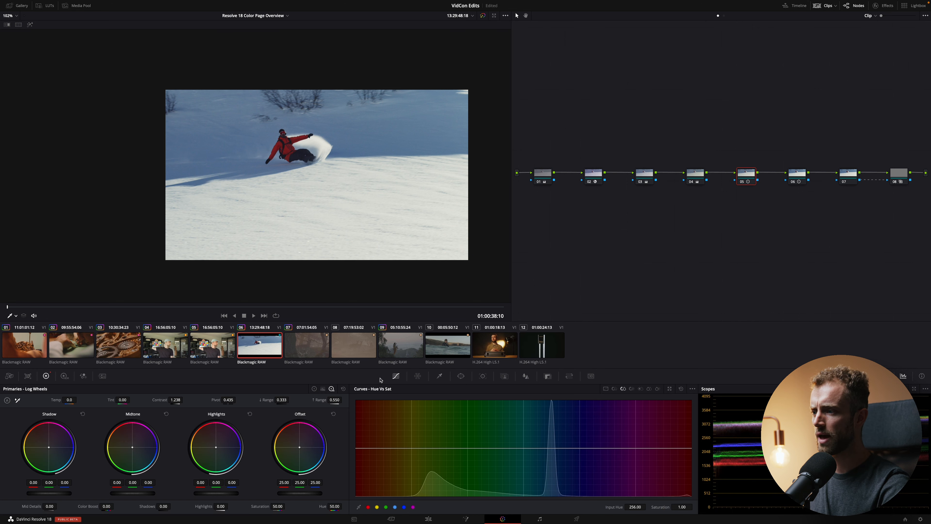
right_click(748, 177)
click(770, 221)
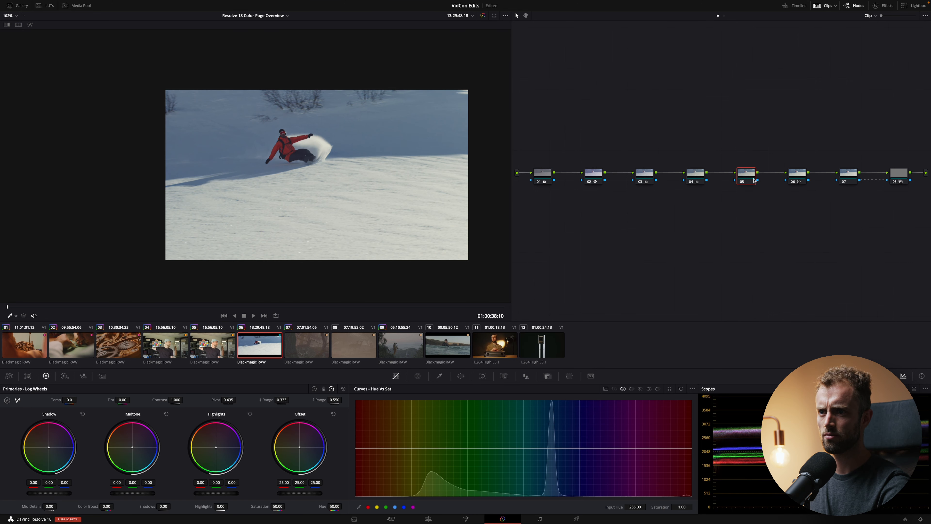
Switch Curves to the Custom curve and enable Editable Splines
click(605, 388)
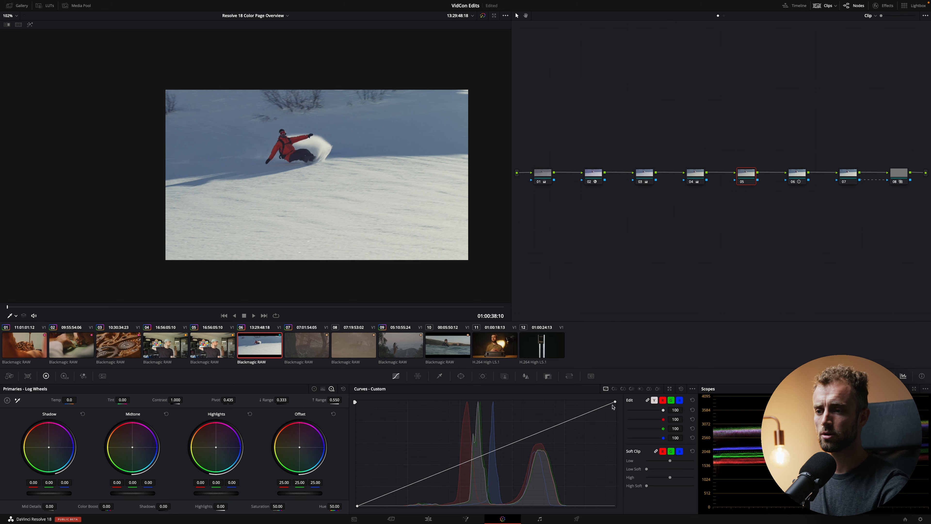
click(692, 389)
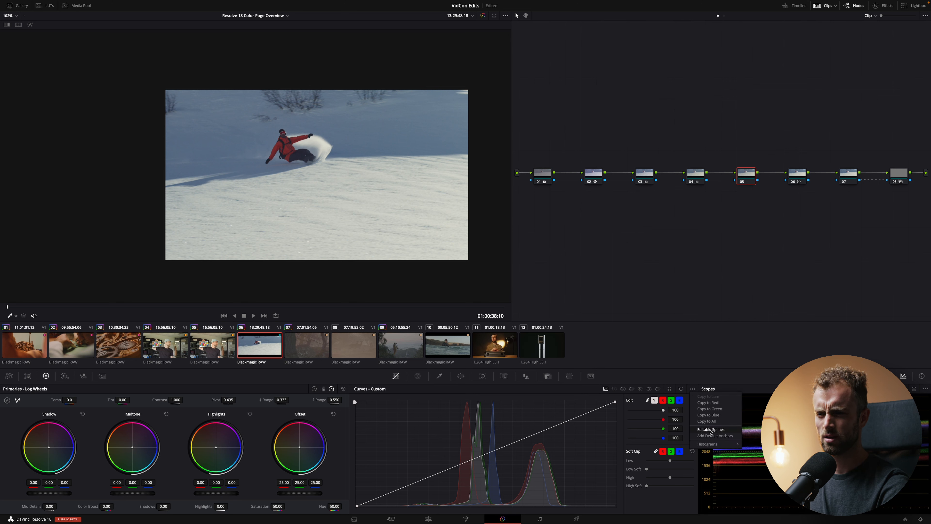
click(710, 429)
Try an S-curve by bending the spline handles of the white and black end points, resetting the curve at the end
click(615, 403)
drag(529, 436, 522, 402)
click(357, 505)
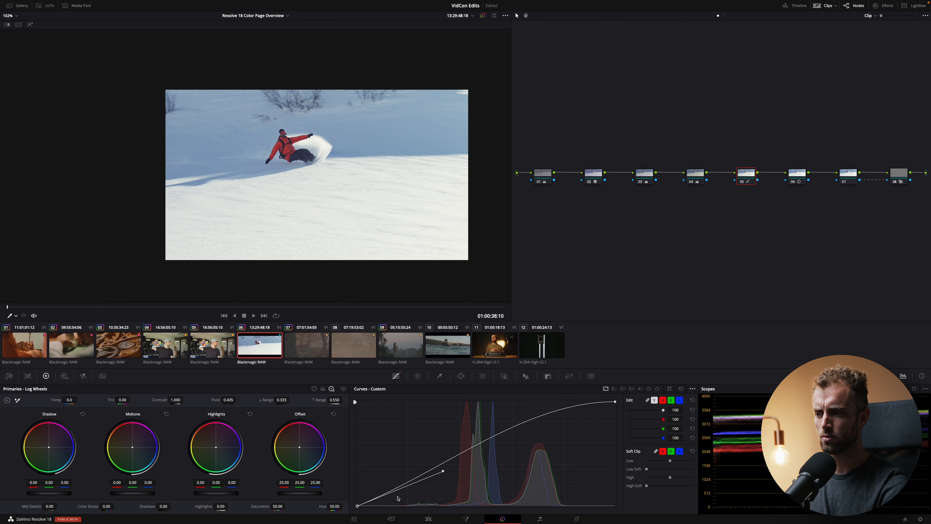
drag(448, 471, 451, 506)
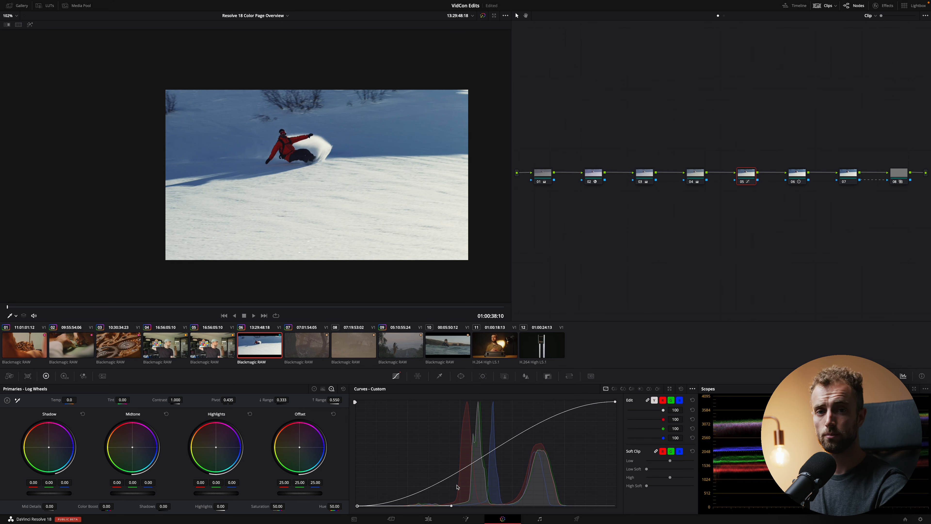
click(681, 388)
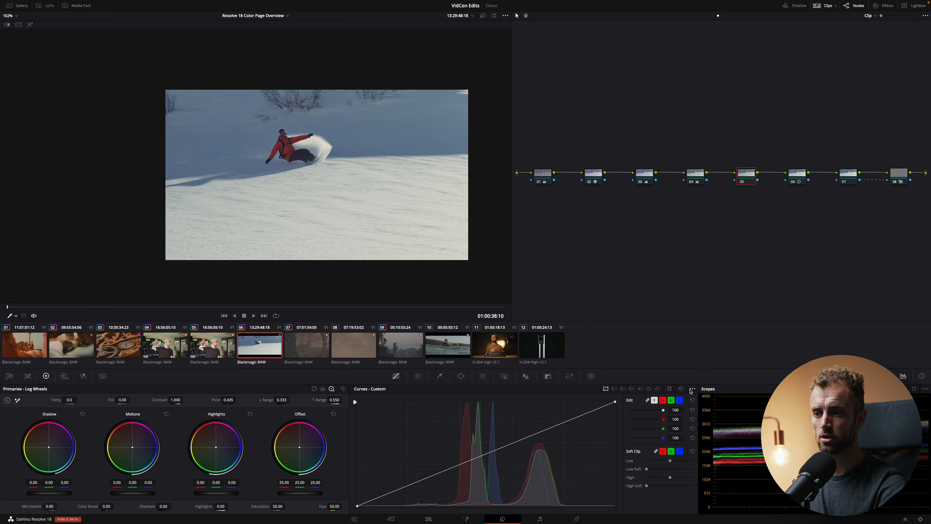
Try raising a highlight point with spline handles, reset the curve, and disable Editable Splines
drag(543, 430, 543, 417)
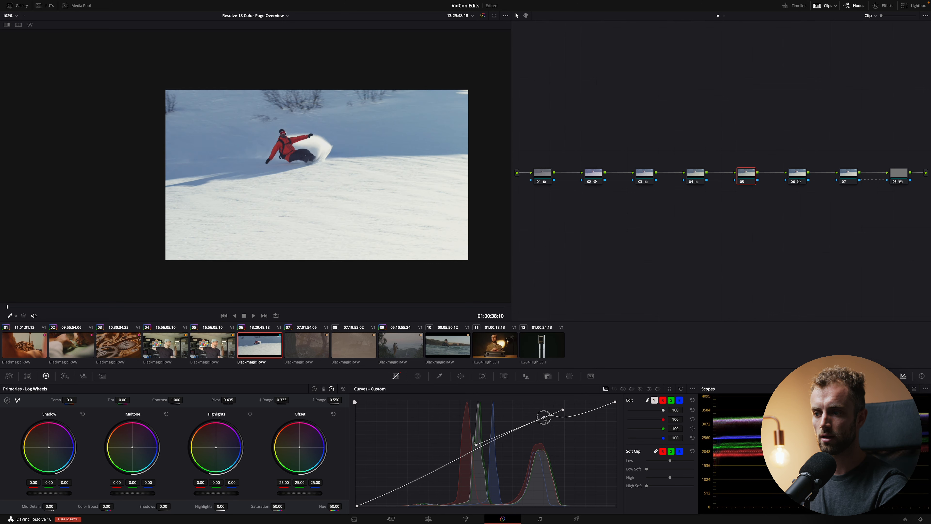
click(681, 388)
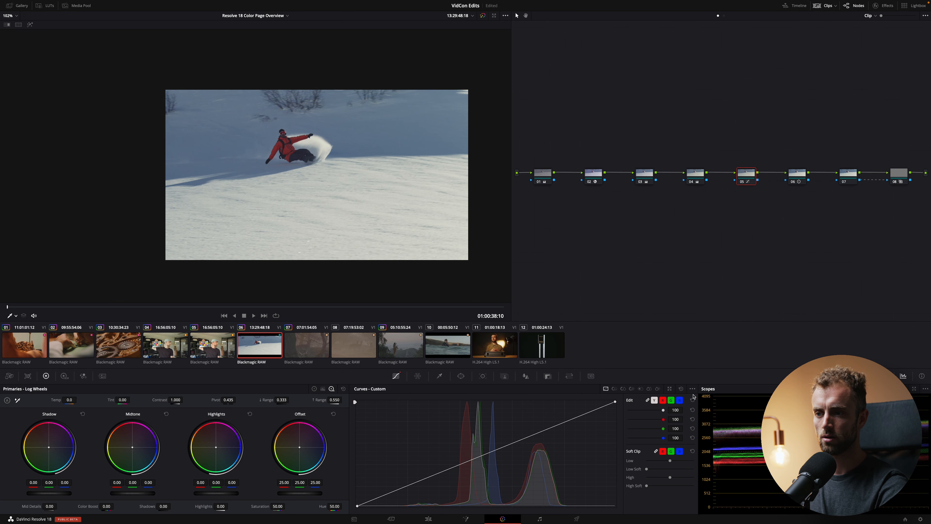
click(692, 388)
click(695, 430)
Try an S-curve with a raised highlight point and a lowered shadow point, resetting the curve at the end
drag(549, 428, 549, 413)
drag(421, 480, 428, 487)
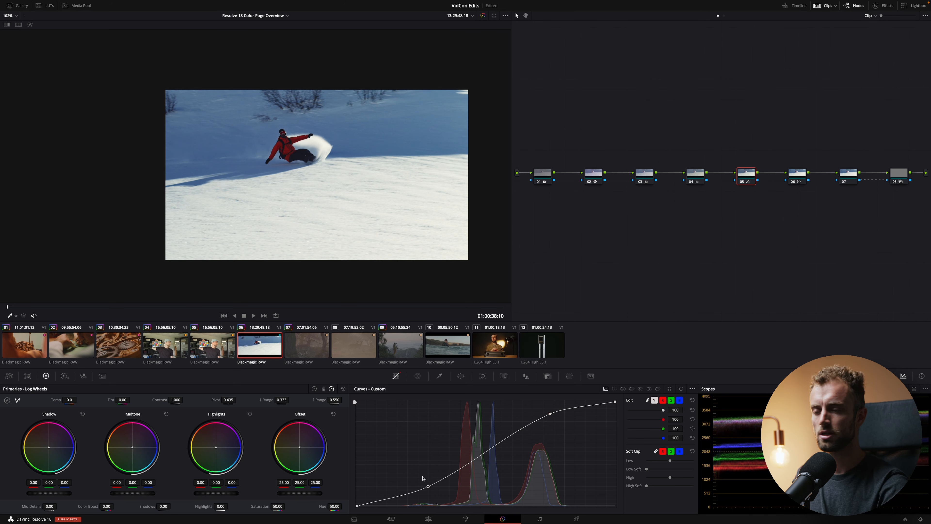
click(680, 388)
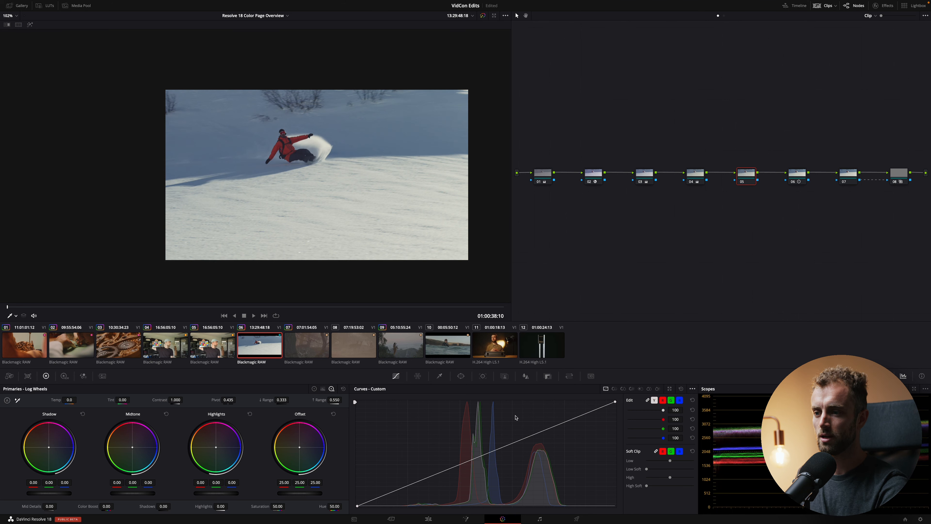
Isolate the green channel of the Custom curve, raise its midtones, and pull down its highlights
click(655, 400)
click(662, 401)
click(671, 401)
drag(512, 443, 510, 434)
drag(562, 413, 562, 430)
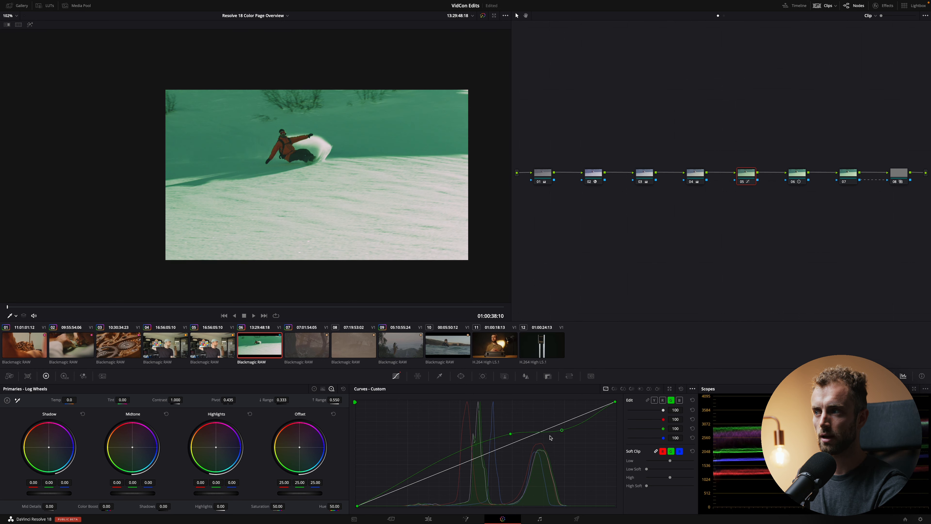
Reset the Custom curve, show the Hue Vs Hue curve, and raise node 05's contrast to about 1.3
click(681, 389)
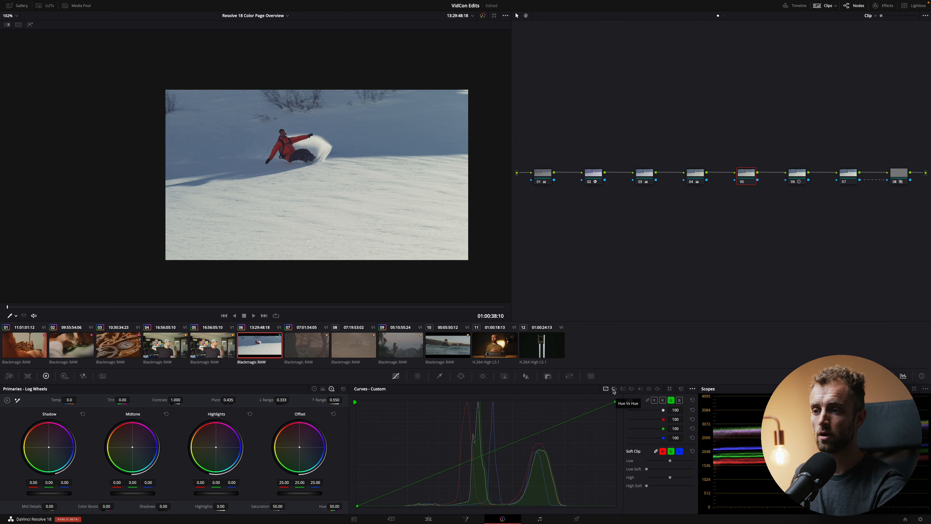
click(614, 389)
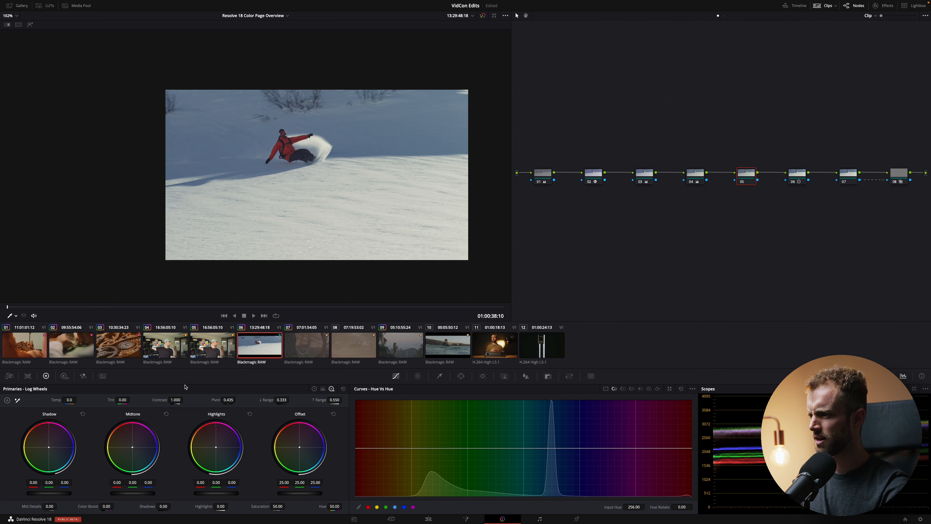
drag(181, 399, 191, 398)
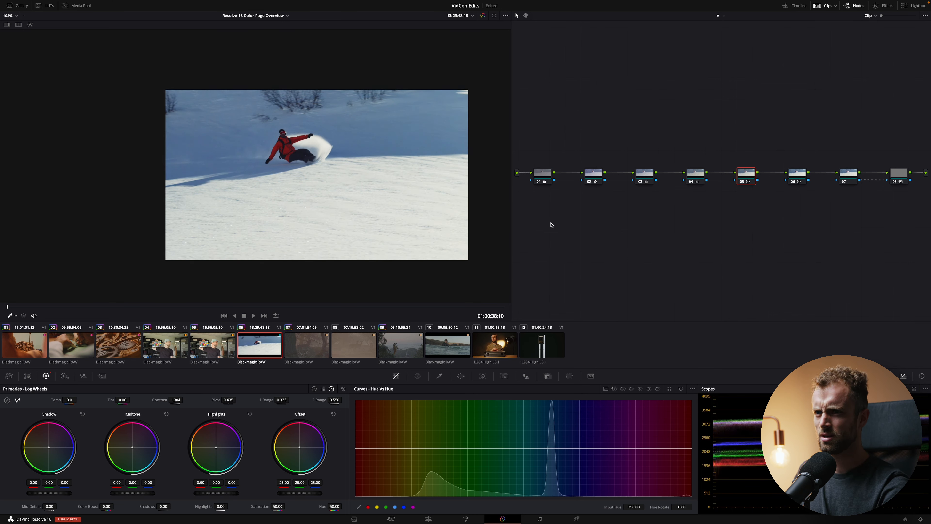
Add a serial node after node 05, then place node 05 above the node chain and the new node below it
key(alt+s)
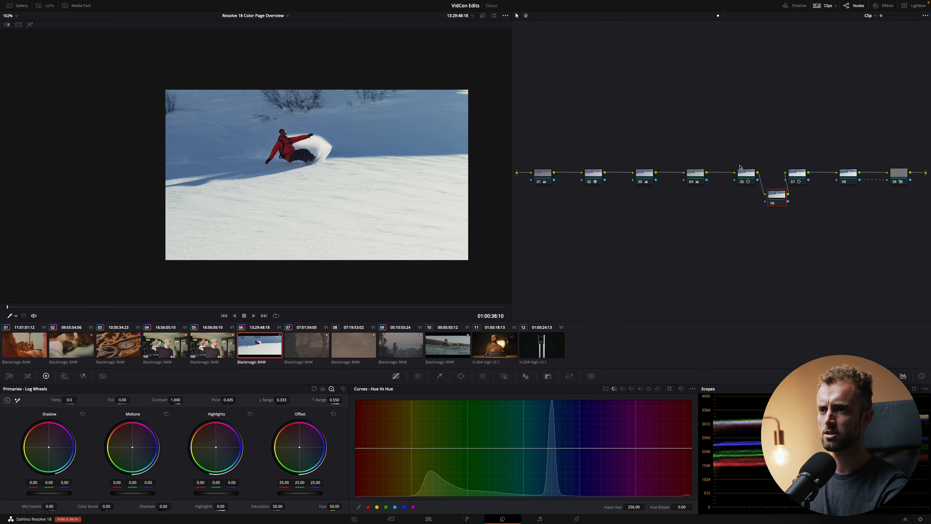
drag(752, 181, 685, 135)
drag(785, 200, 748, 213)
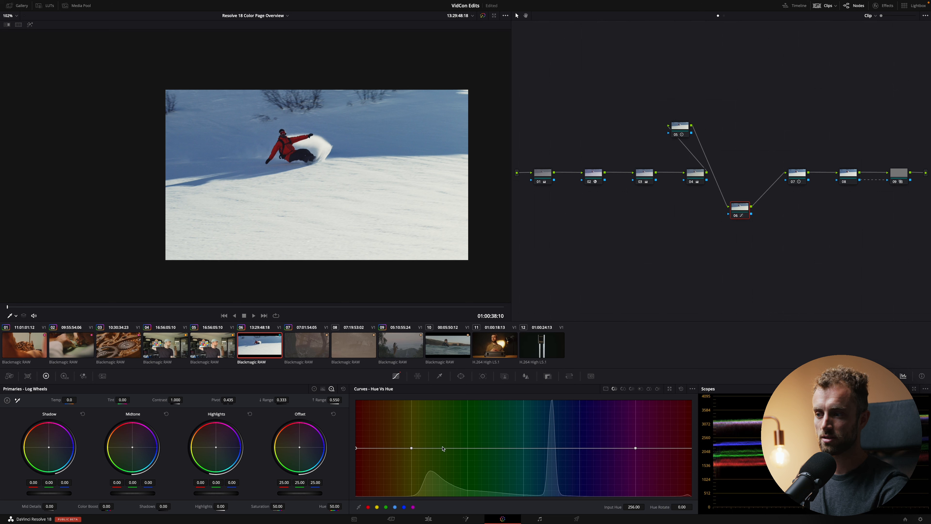
Nudge the red point on the Hue Vs Hue curve and raise the reds to about 1.48 on the Hue Vs Sat curve
mouse_move(356, 448)
mouse_down()
mouse_move(355, 429)
mouse_move(357, 471)
mouse_move(357, 449)
mouse_up()
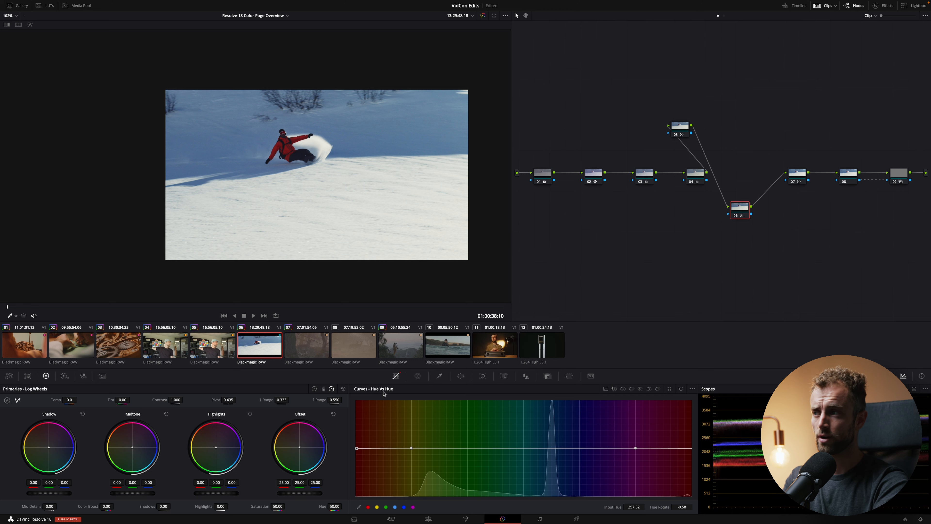
click(622, 389)
click(369, 507)
drag(356, 448, 362, 424)
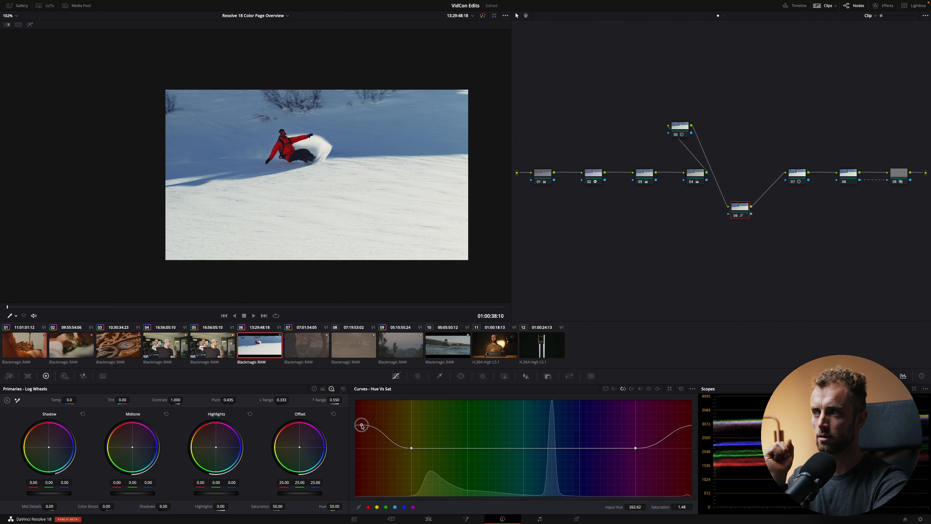
Raise the reds' Lum Gain to about 1.57 on the Hue Vs Lum curve and shift node 06 slightly sideways
click(632, 389)
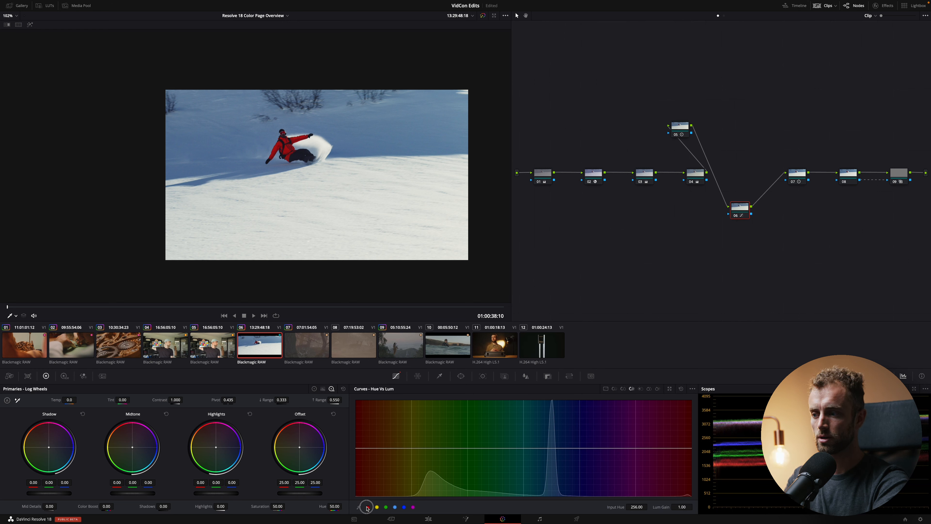
drag(356, 449, 358, 421)
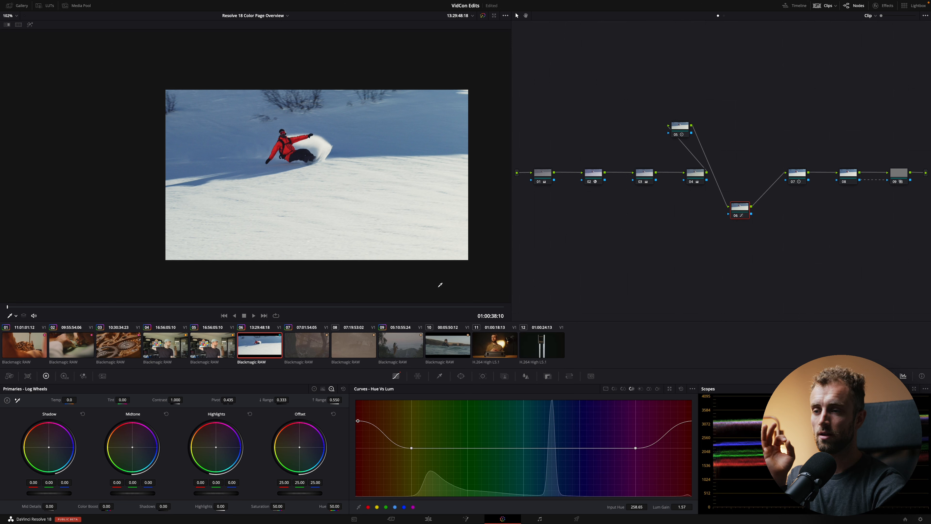
drag(746, 209, 753, 208)
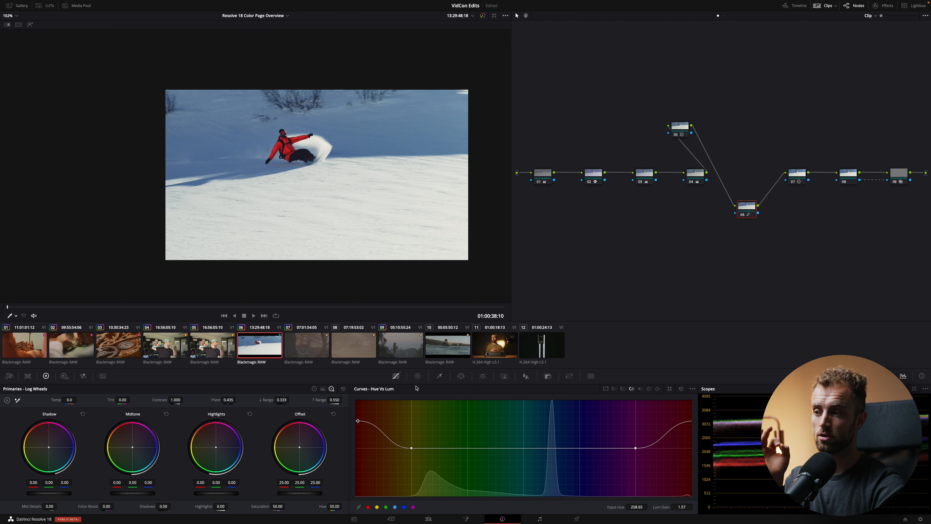
Add a circular power window on node 06 and fit it around the snowboarder at a size of about 32
click(461, 376)
click(363, 433)
drag(335, 223, 305, 198)
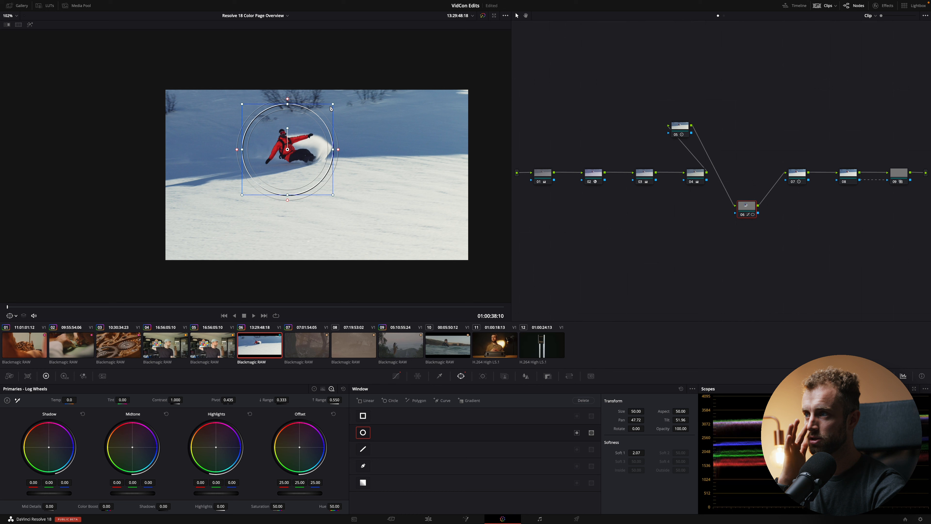
drag(331, 108, 303, 152)
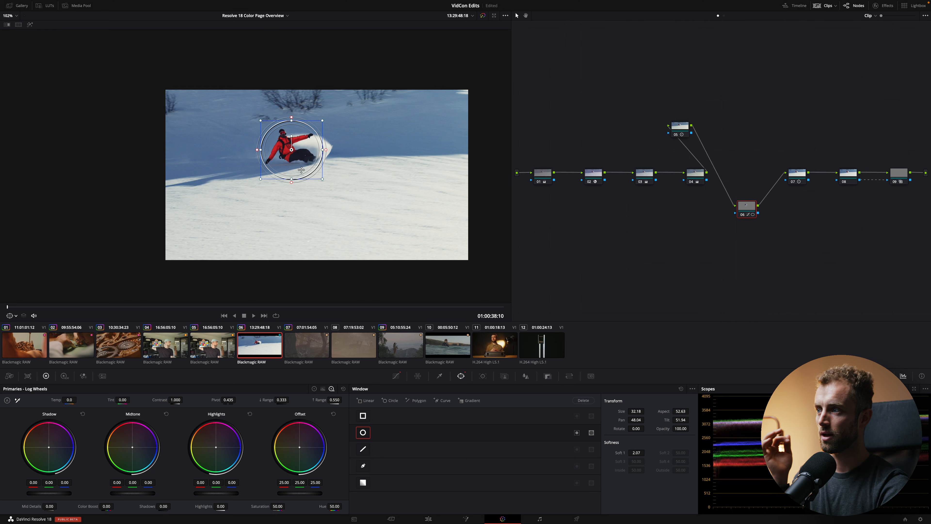
Feather the circular window to a softness of about 8.37 using the highlight preview, and scrub the clip to check its position
key(shift+h)
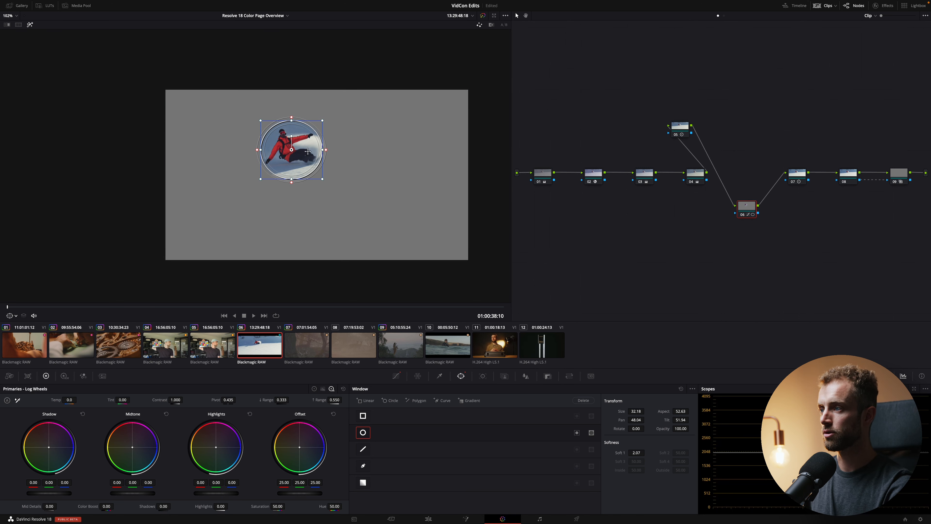
drag(292, 184, 291, 193)
key(shift+h)
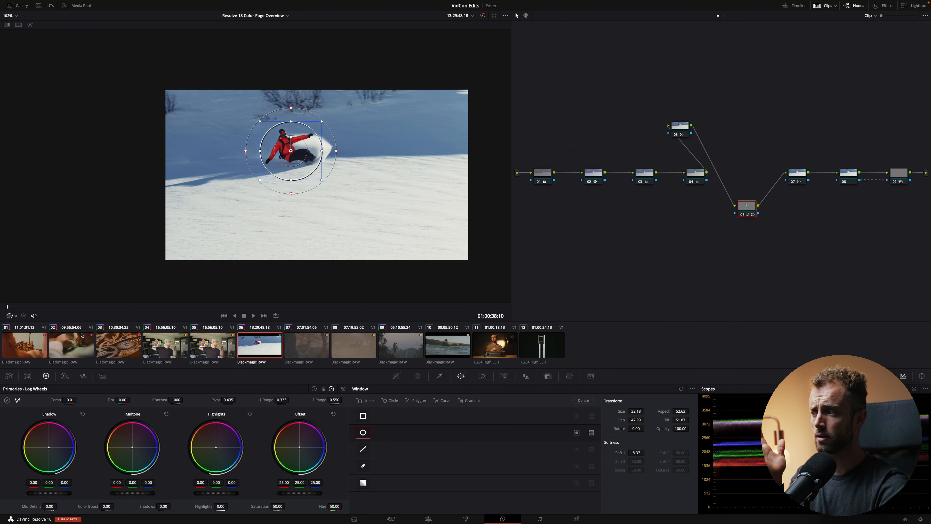
drag(51, 307, 4, 296)
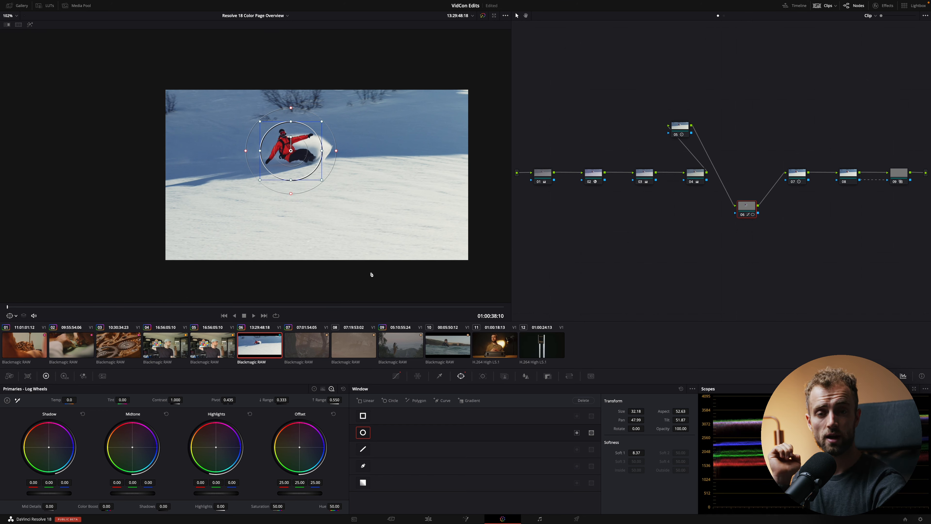
Narrow the circular window around the snowboarder, track it forward and reverse, and return the playhead to the clip's start
click(483, 376)
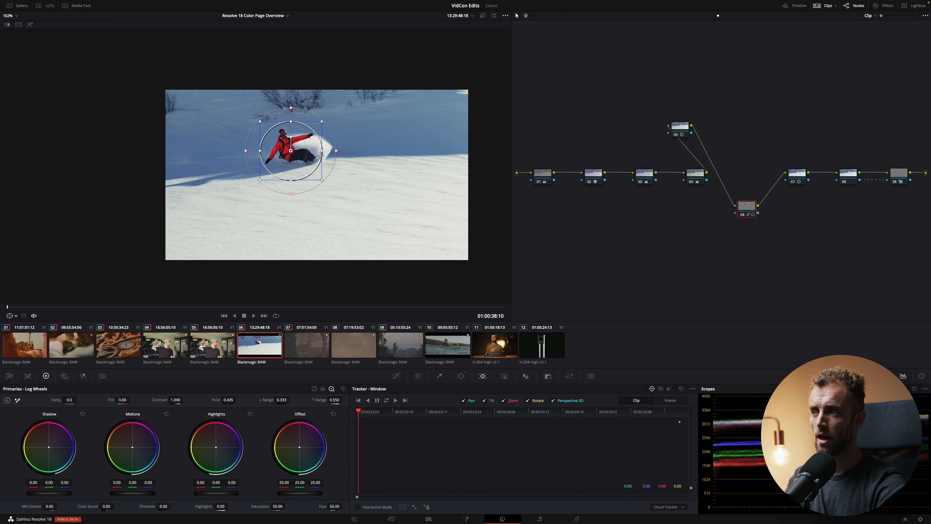
drag(322, 151, 305, 156)
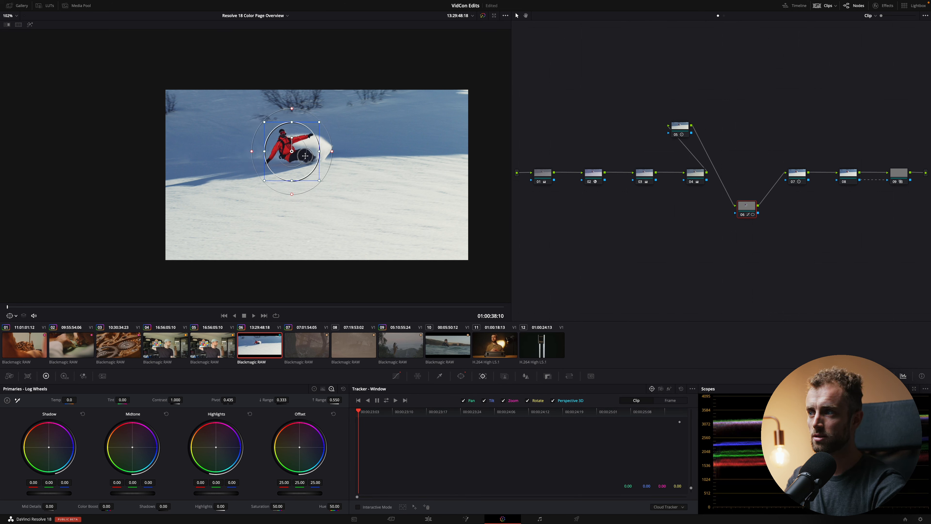
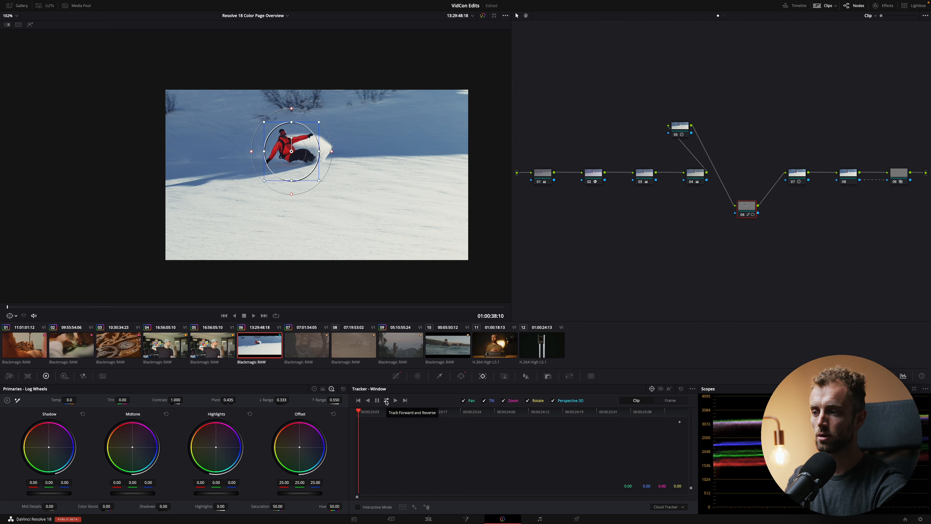
click(387, 402)
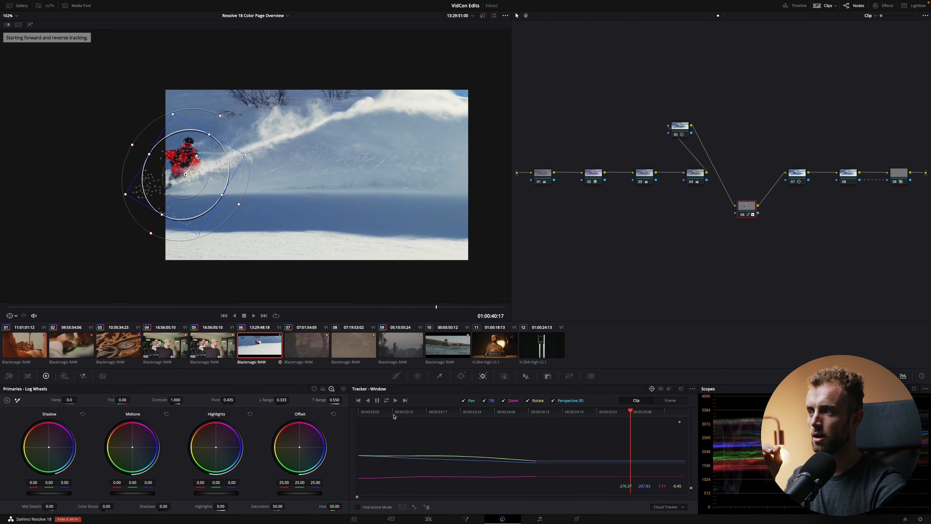
drag(21, 311, 6, 293)
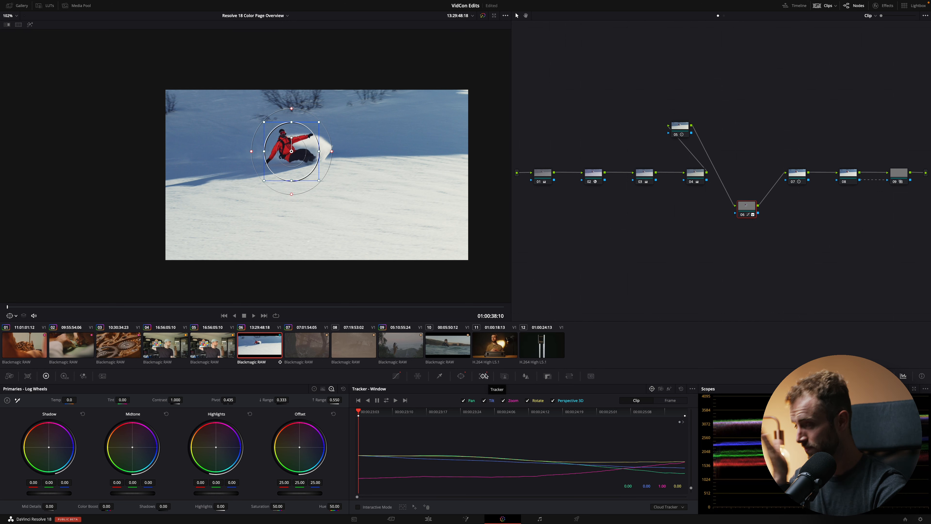
Turn the red jacket green with Hue Vs Hue, remove the extra green point, and tighten the yellow-side point toward the reds
click(396, 376)
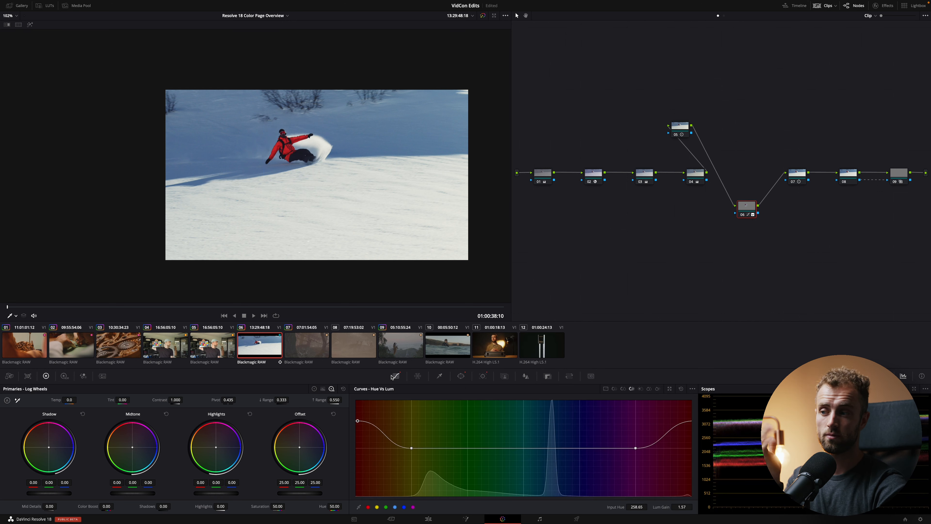
click(614, 388)
drag(363, 450, 389, 481)
drag(490, 448, 490, 420)
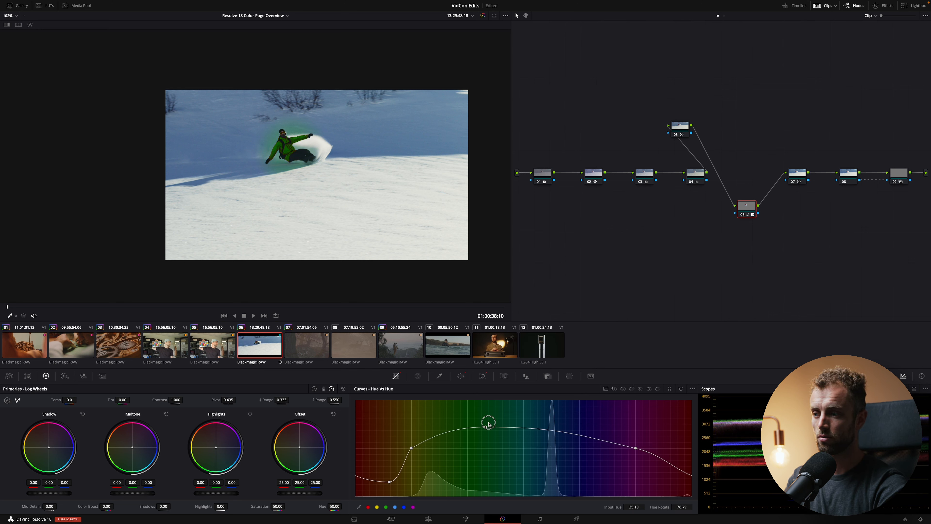
right_click(490, 421)
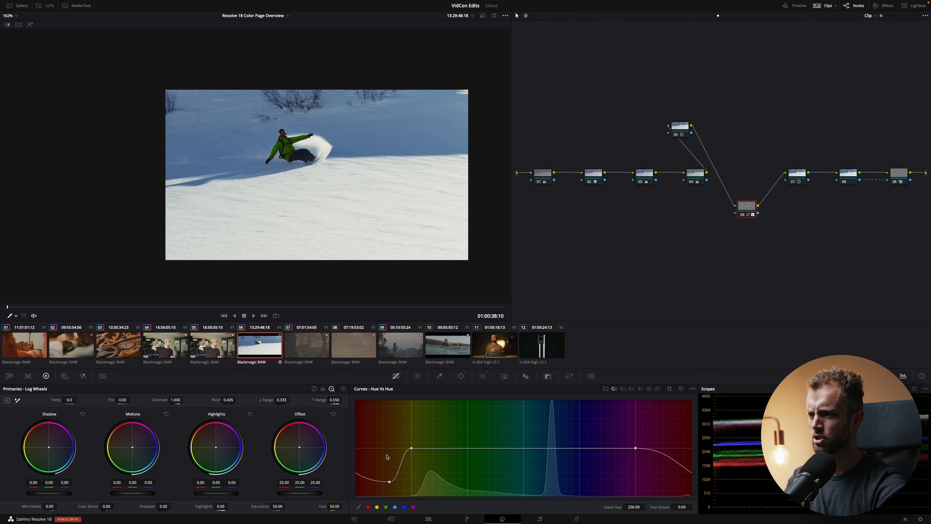
drag(412, 448, 398, 450)
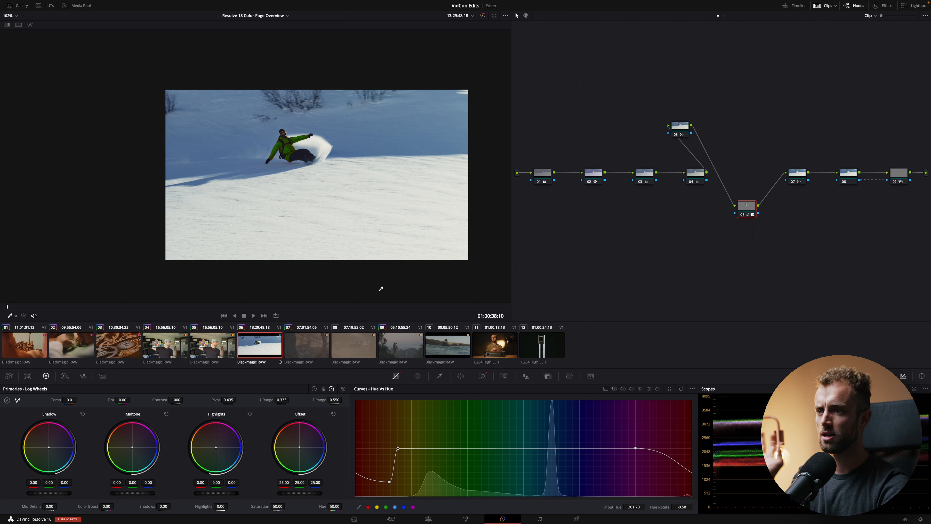
Check the tracked window in the highlight preview while scrubbing through the clip
key(shift+h)
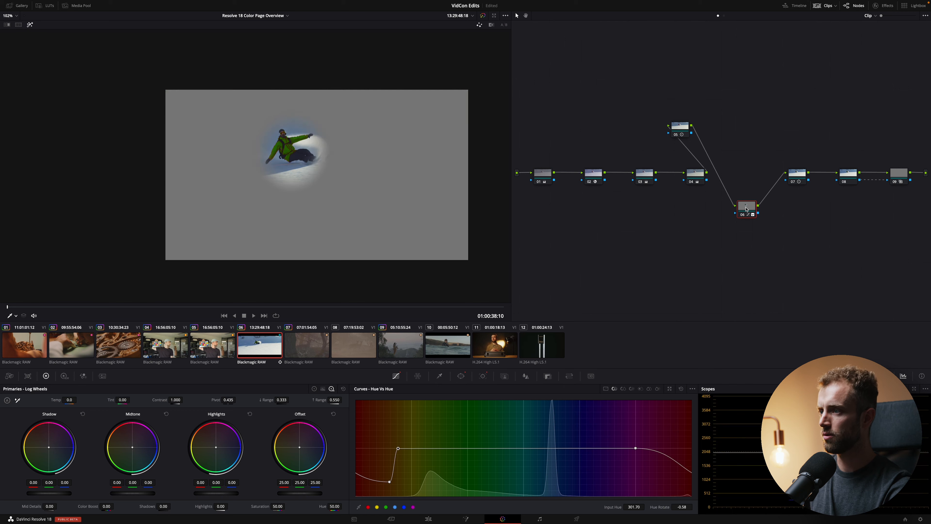
drag(48, 312, 2, 249)
key(shift+h)
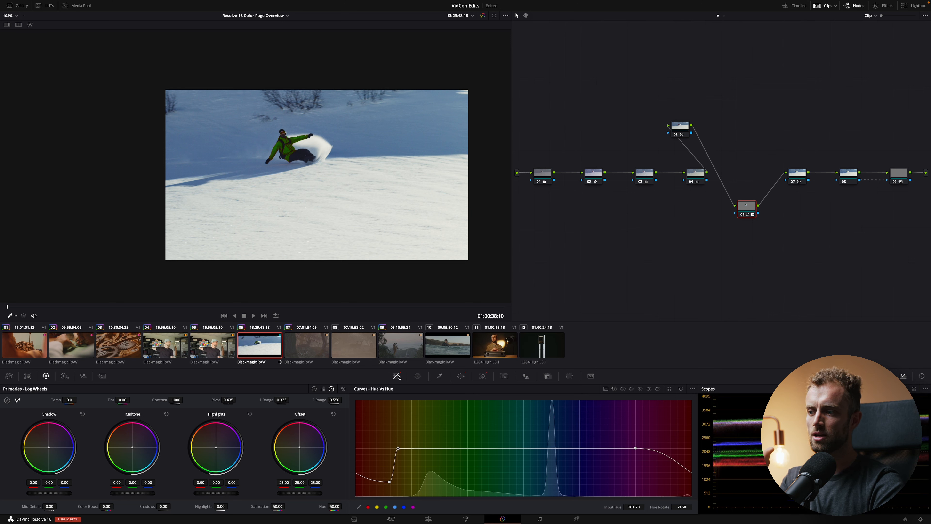
Add a gradient window to node 06 with a horizontal falloff across the frame and a softness of about 12.13
click(461, 376)
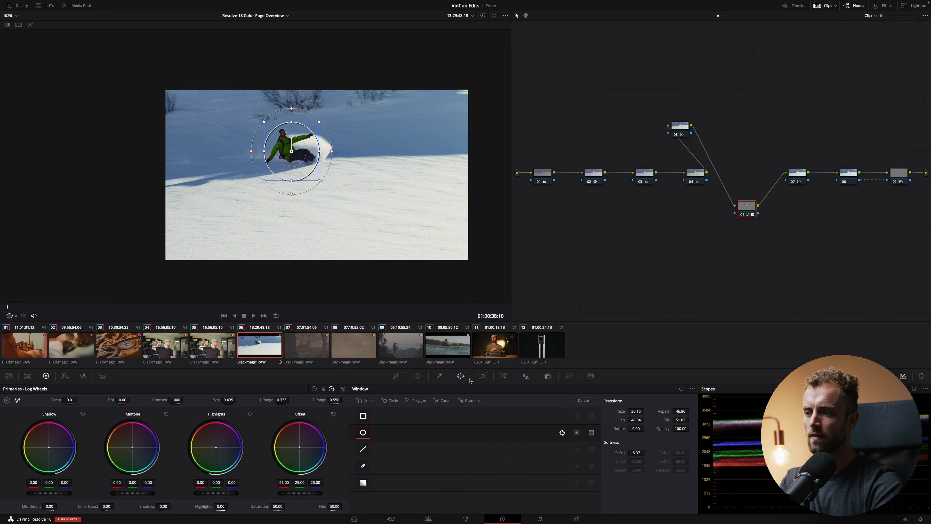
click(364, 482)
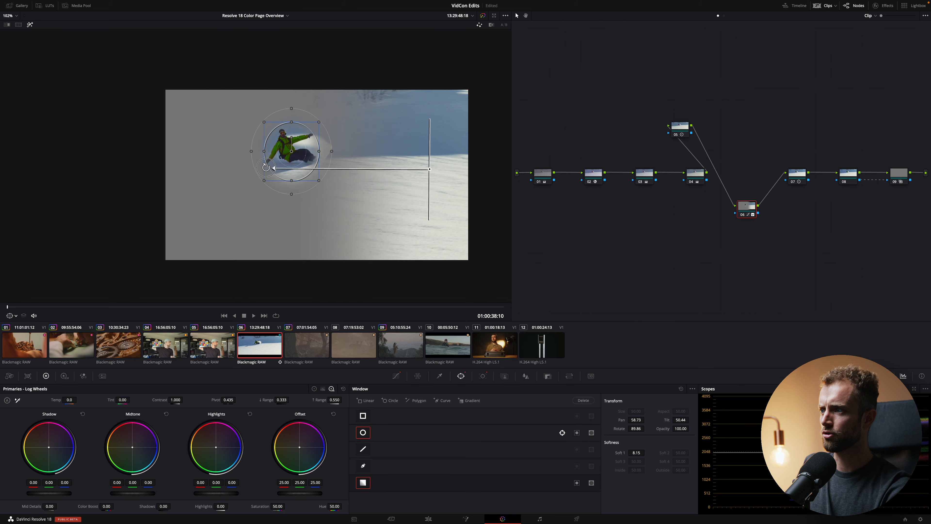
drag(265, 167, 236, 167)
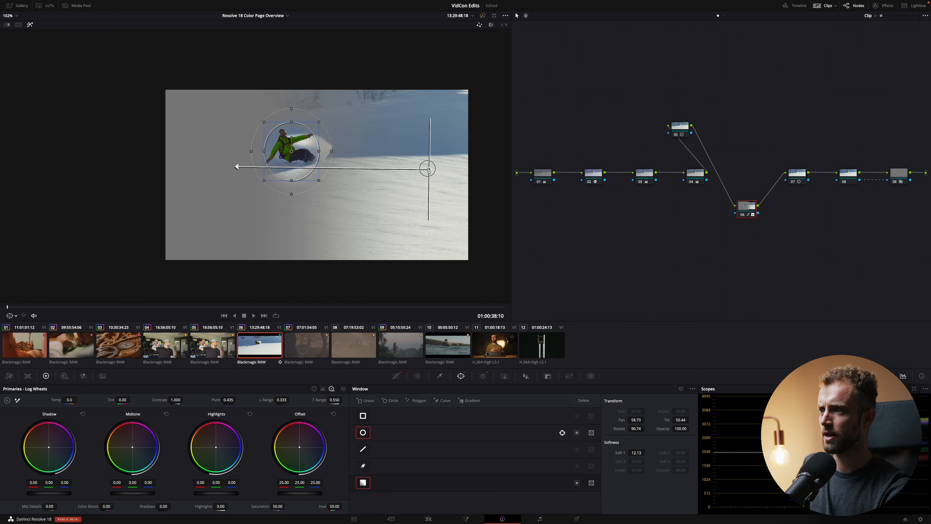
drag(429, 169, 402, 167)
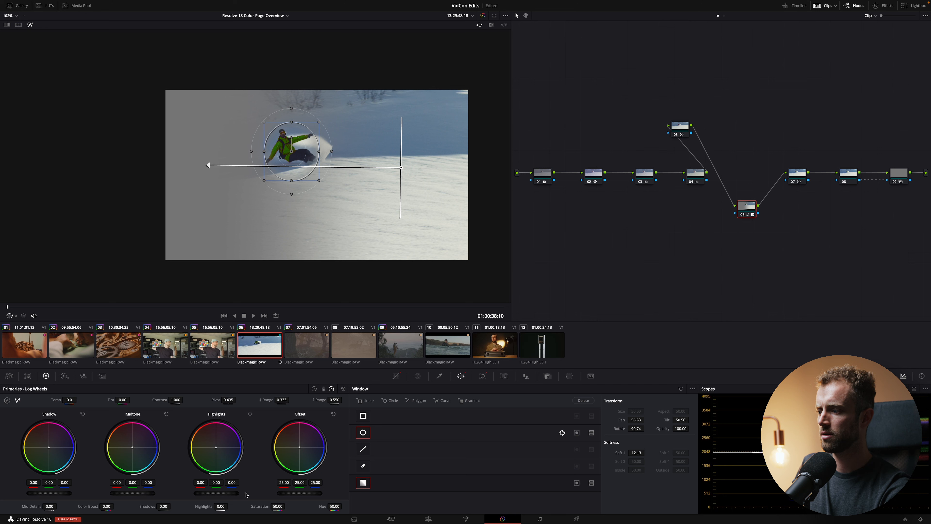
Try lowering the Log Midtone to -0.57, reset the primaries, and lower Gamma to -0.20 on the Color Wheels
drag(150, 493, 142, 492)
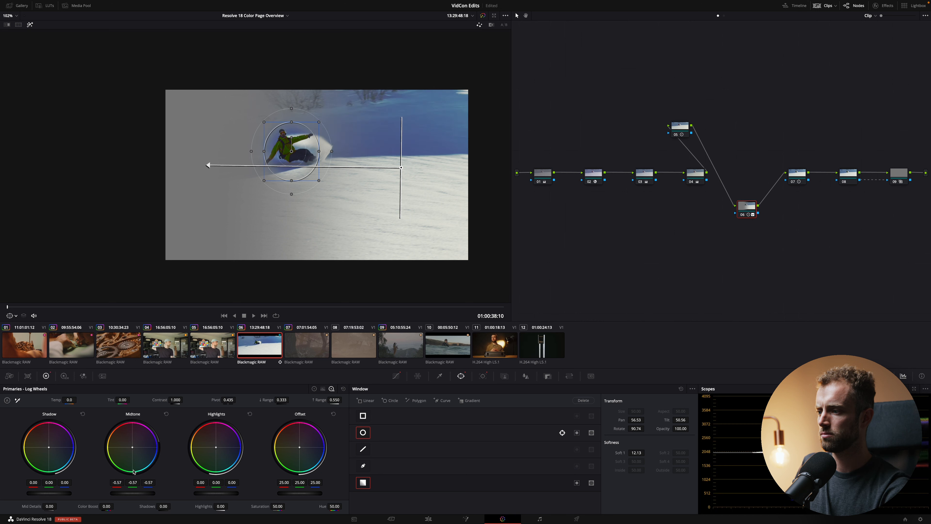
click(343, 388)
click(314, 389)
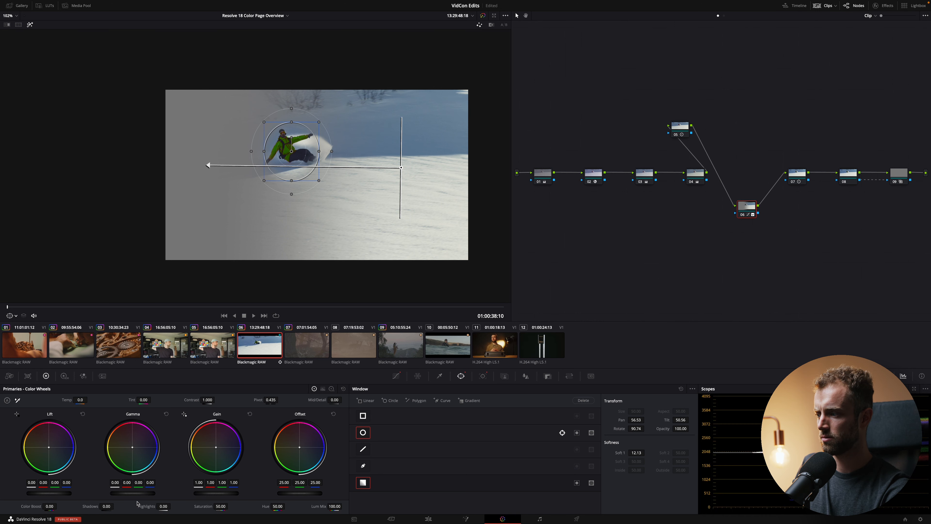
drag(114, 490, 110, 490)
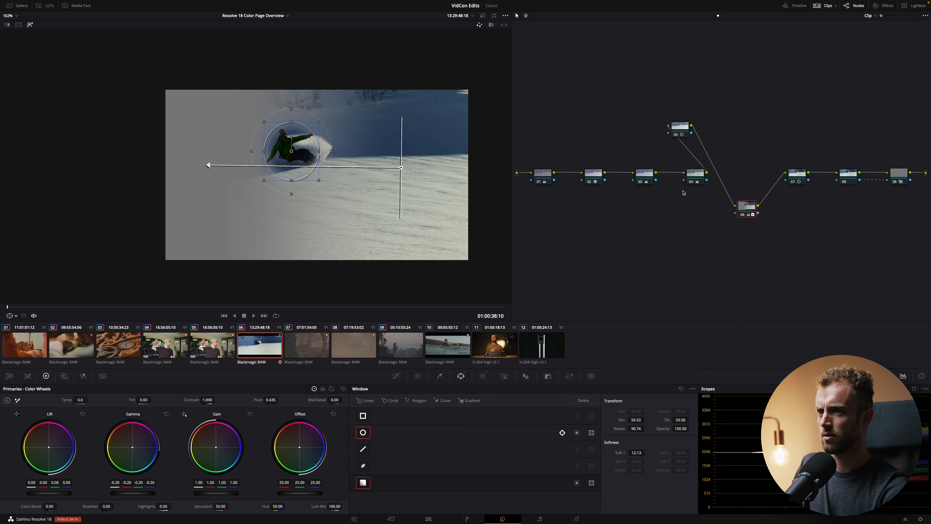
Disable the circular window so only the gradient window limits node 06, and turn off the highlight preview
click(365, 433)
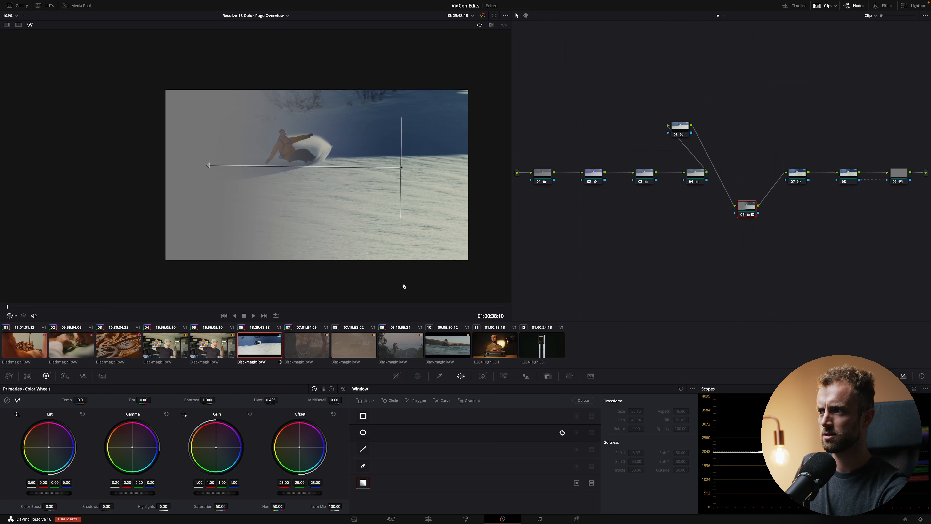
key(shift+h)
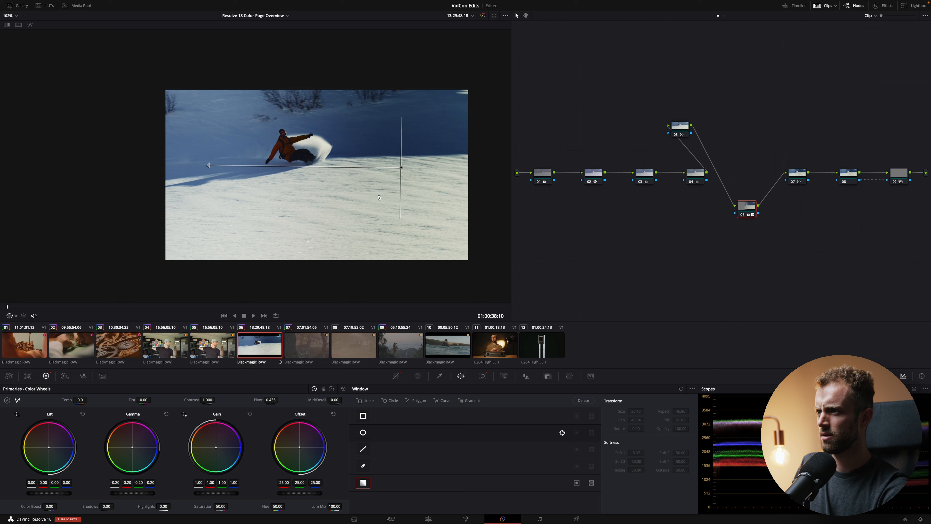
Try the gradient window slightly lower in the frame, disable it, and reset all grading on node 06
mouse_move(402, 168)
mouse_down()
mouse_move(522, 176)
mouse_move(265, 168)
mouse_move(424, 180)
mouse_move(389, 181)
mouse_move(397, 185)
mouse_up()
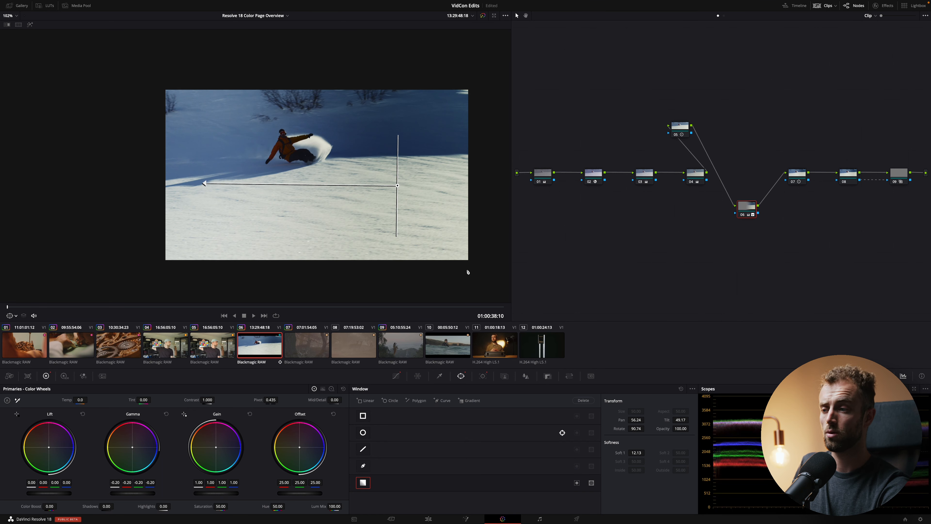
click(364, 483)
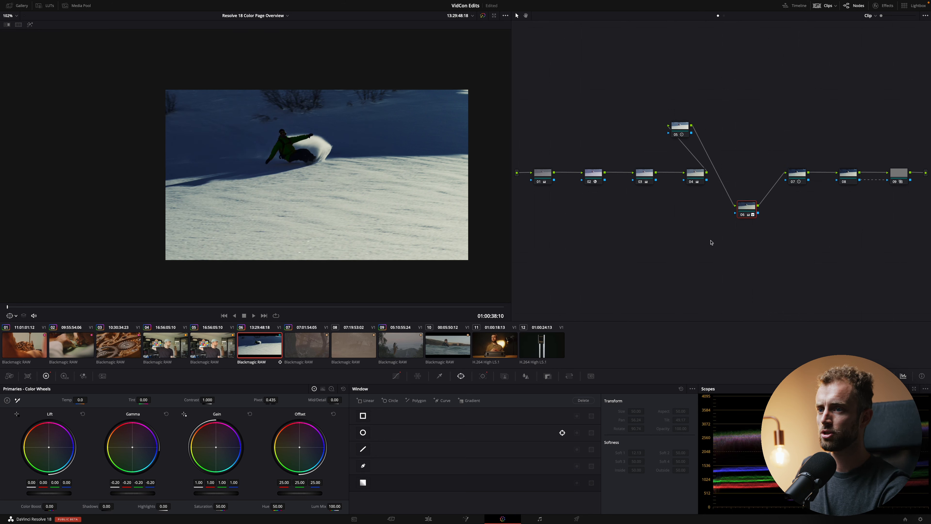
right_click(755, 209)
click(769, 213)
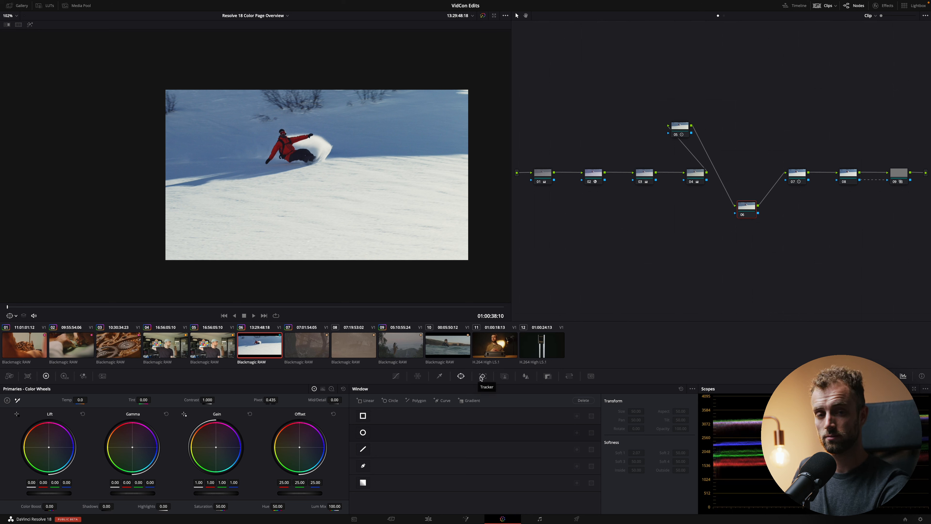
Move node 06 lower in the graph and key the bright snow with the HSL Qualifier by Luminance only, Low 68.4 and High 79.5
click(443, 377)
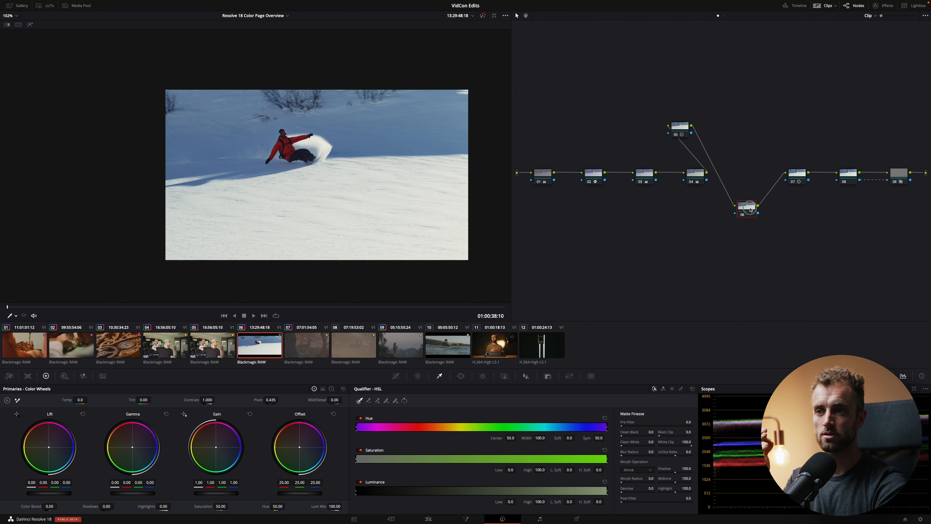
drag(749, 210, 734, 248)
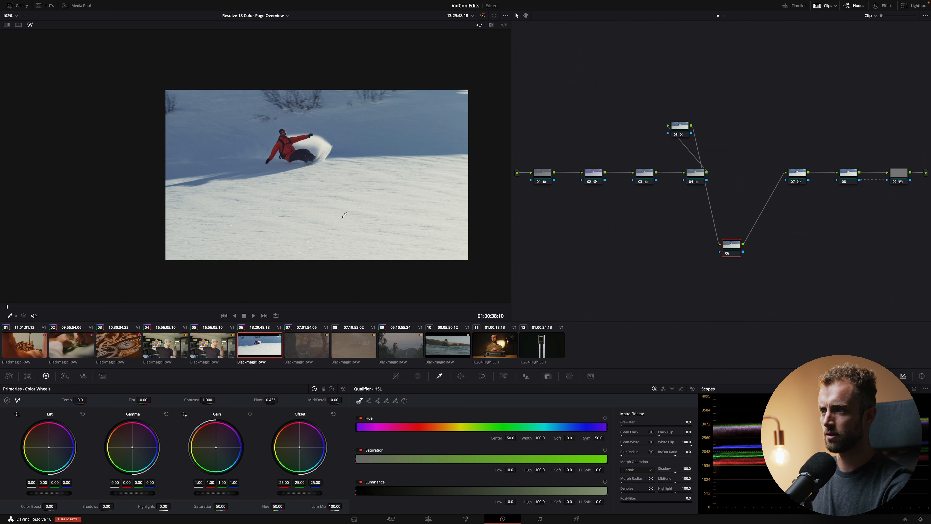
click(360, 418)
click(360, 450)
click(414, 186)
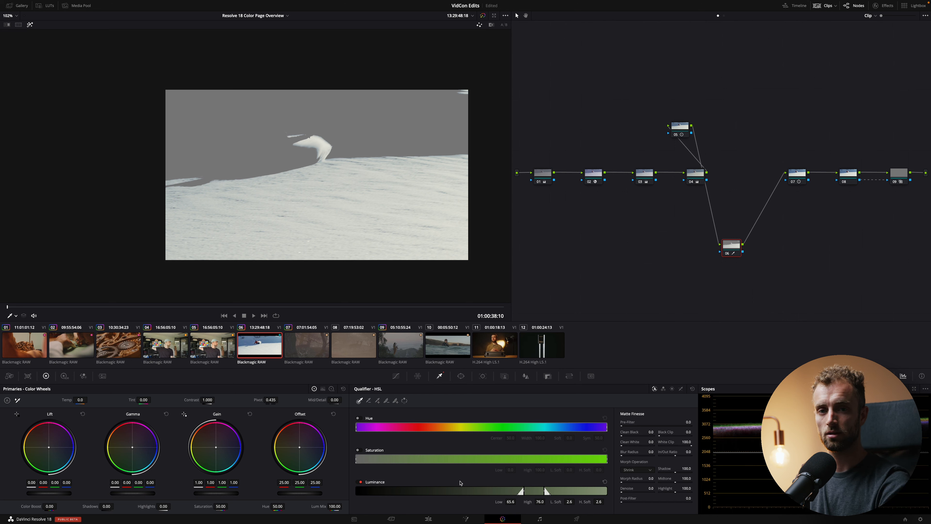
drag(522, 492, 542, 493)
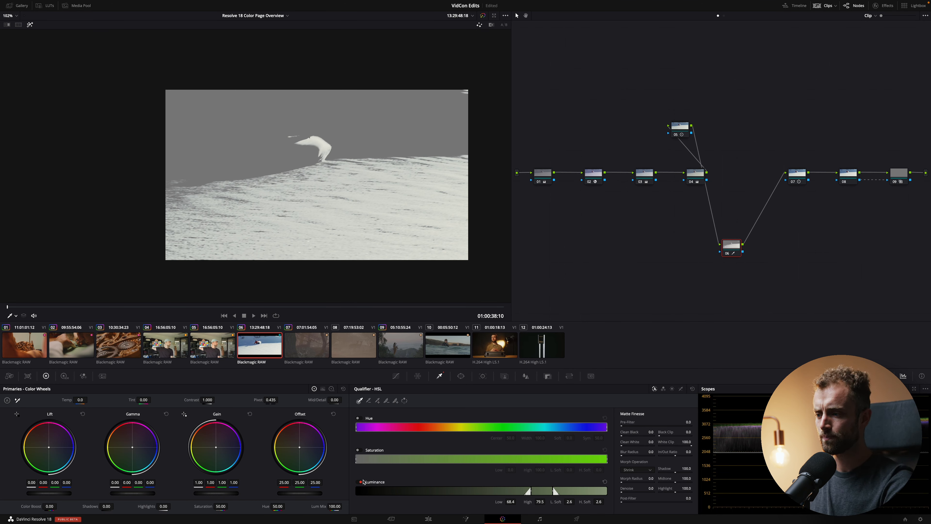
Key the snowboarder's red jacket by Hue only instead of Luminance, sampling up to a Center of 29.3 and Width of 3.8
click(359, 482)
click(358, 418)
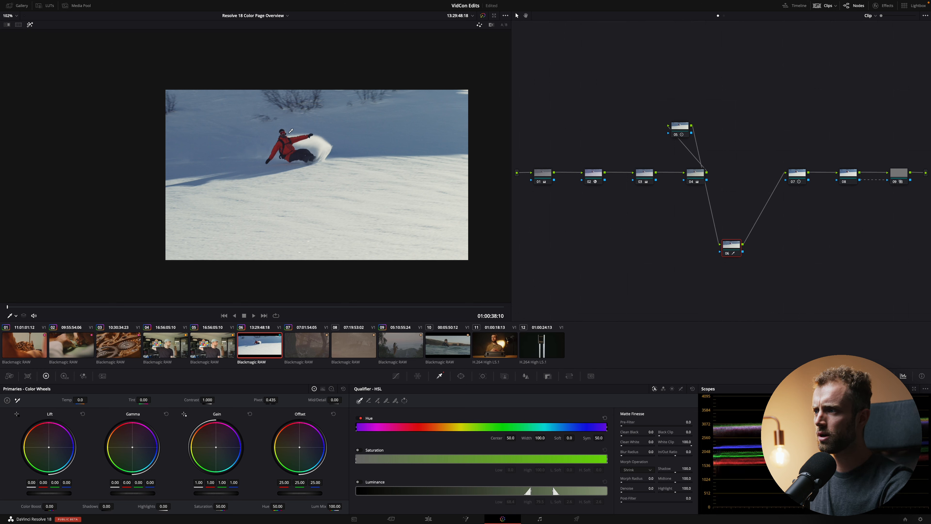
click(289, 144)
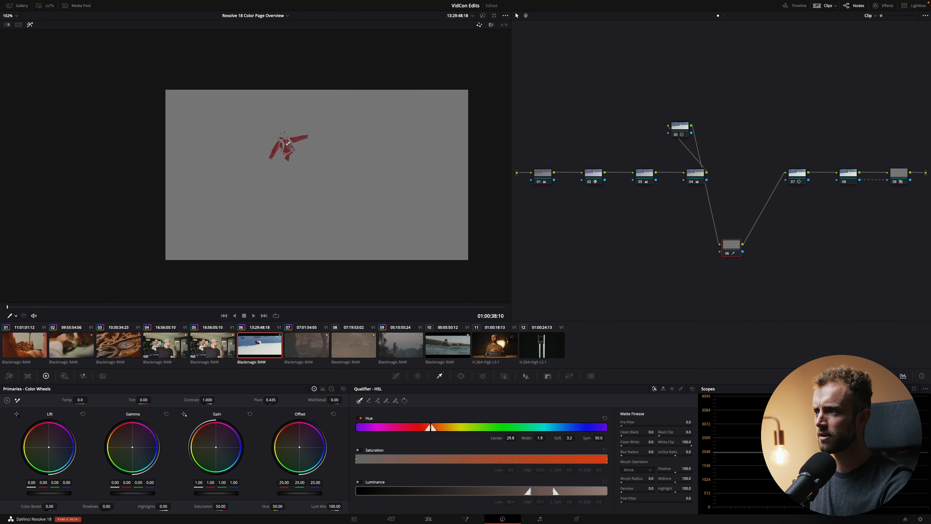
drag(282, 142, 279, 144)
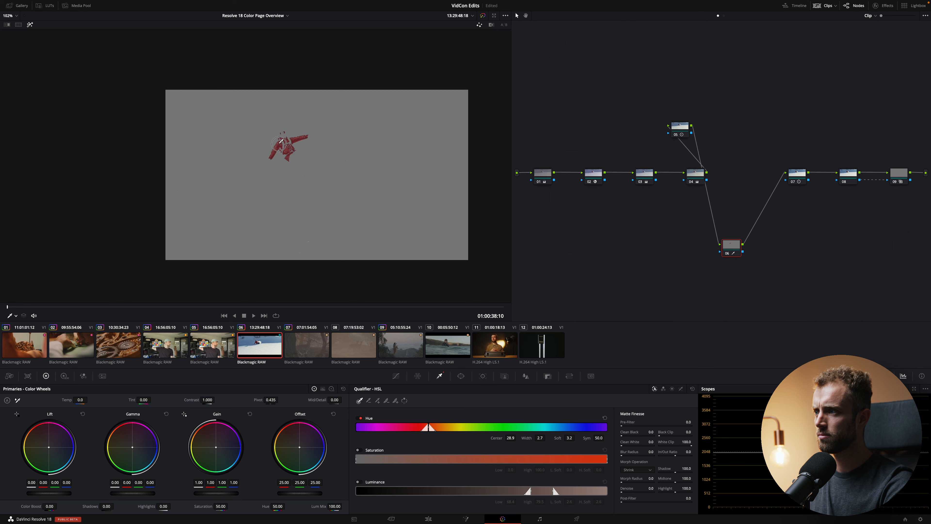
scroll(292, 133, up, 10)
scroll(293, 132, down, 2)
click(340, 87)
click(356, 69)
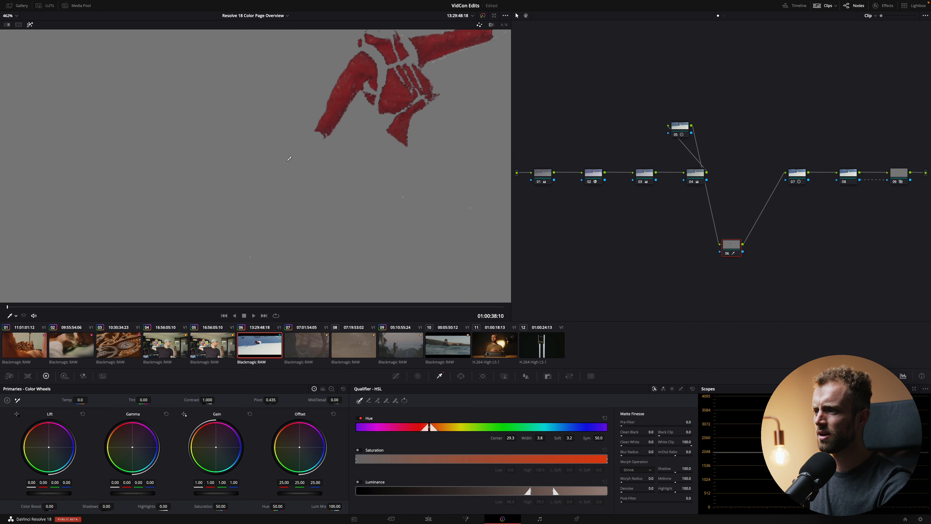
Add feathering to the jacket's hue key by sampling the jacket, up to a Soft value of 5.8
scroll(374, 246, down, 3)
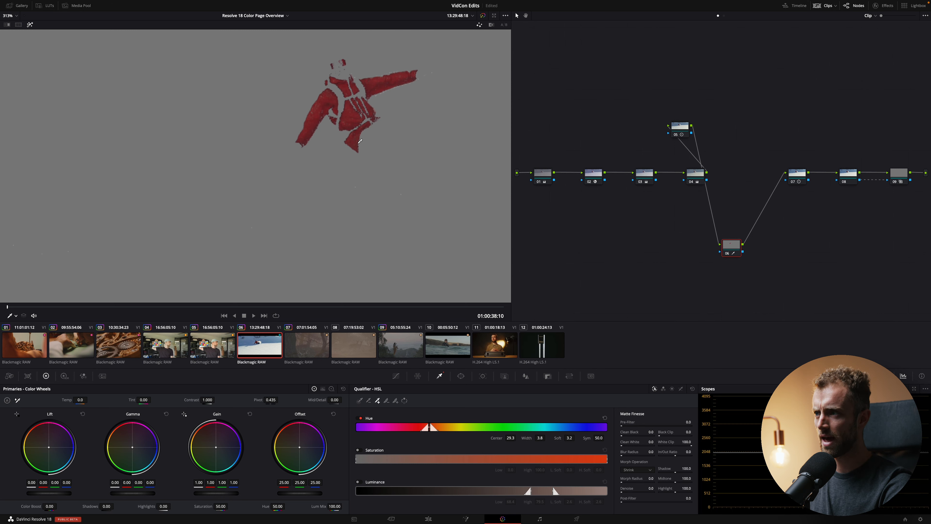
scroll(360, 141, down, 1)
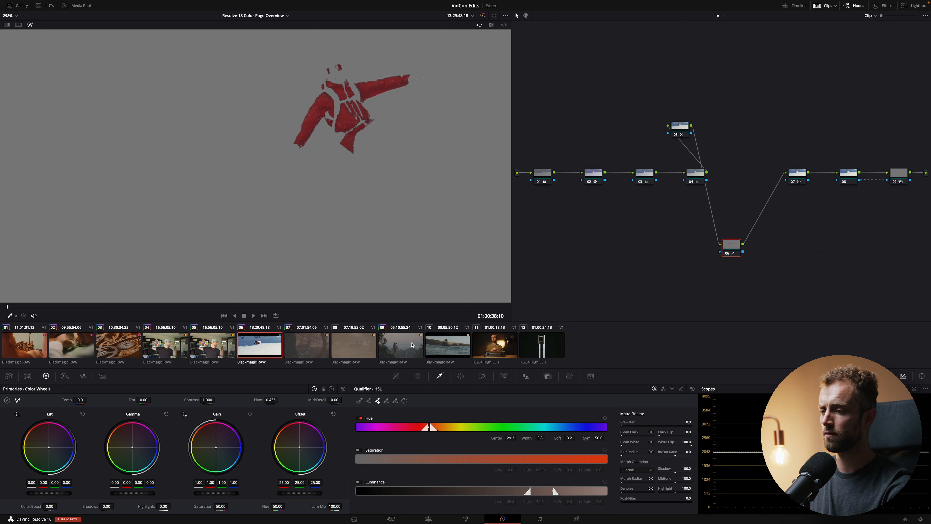
click(395, 401)
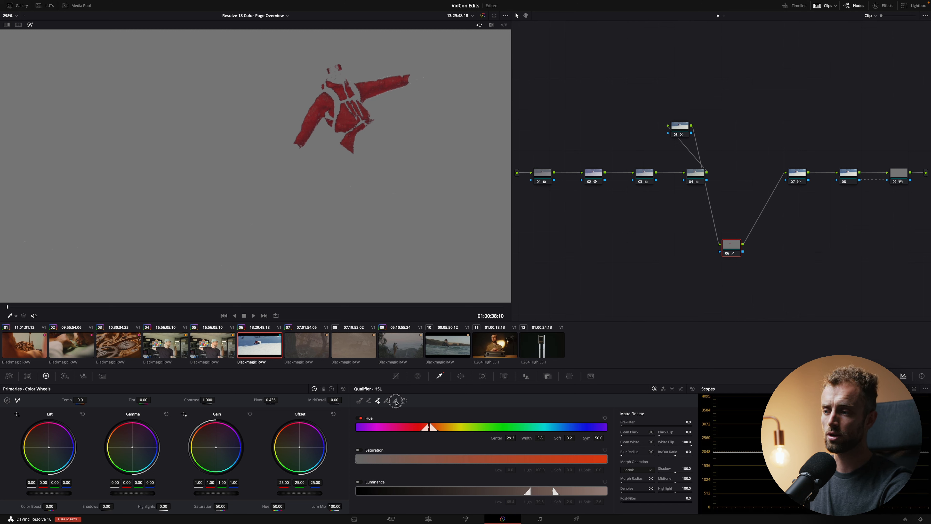
click(346, 110)
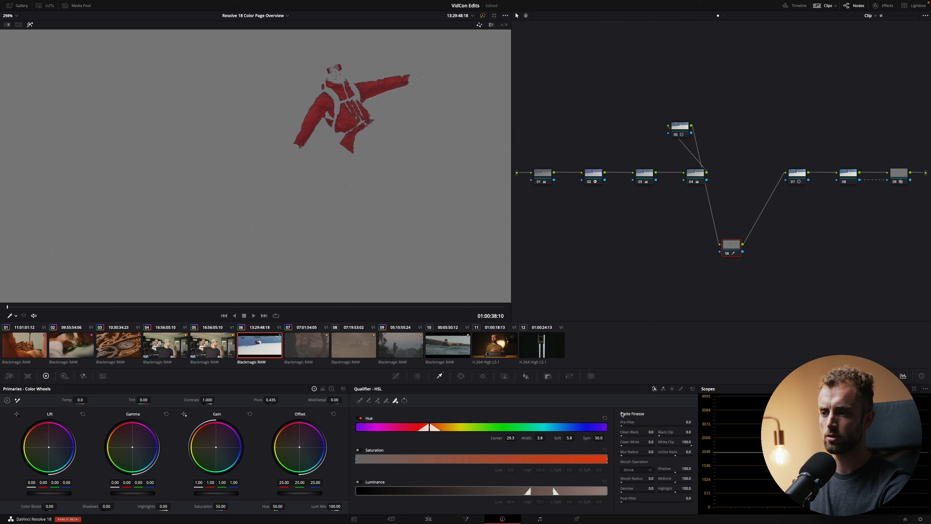
Refine the jacket matte with Clean Black 21.9, Clean White 30.4, Black Clip 5.1 and Blur Radius 23.9, comparing it with the full image
drag(623, 436, 626, 446)
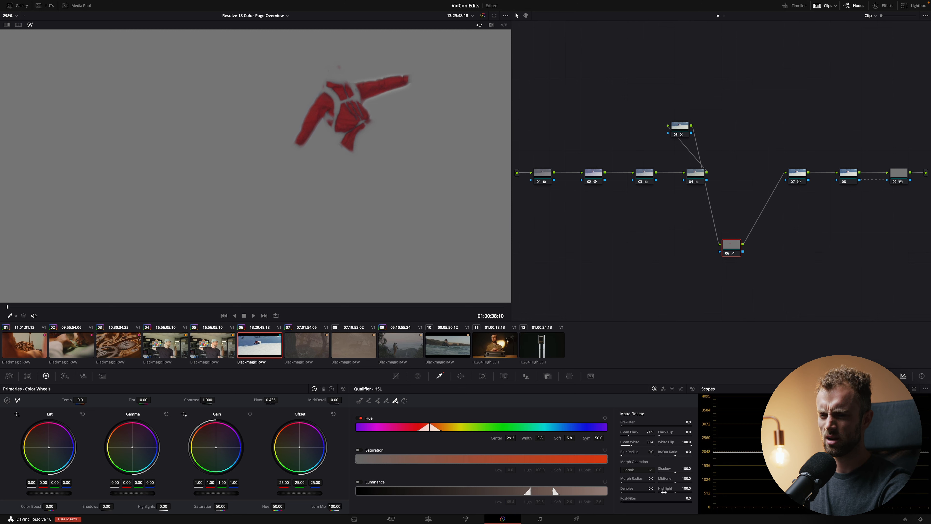
drag(674, 435, 659, 454)
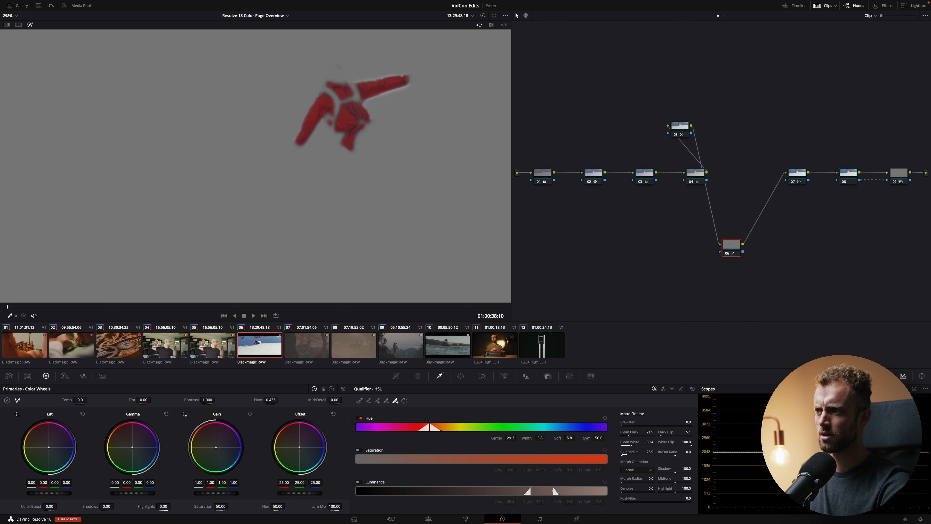
key(shift+h)
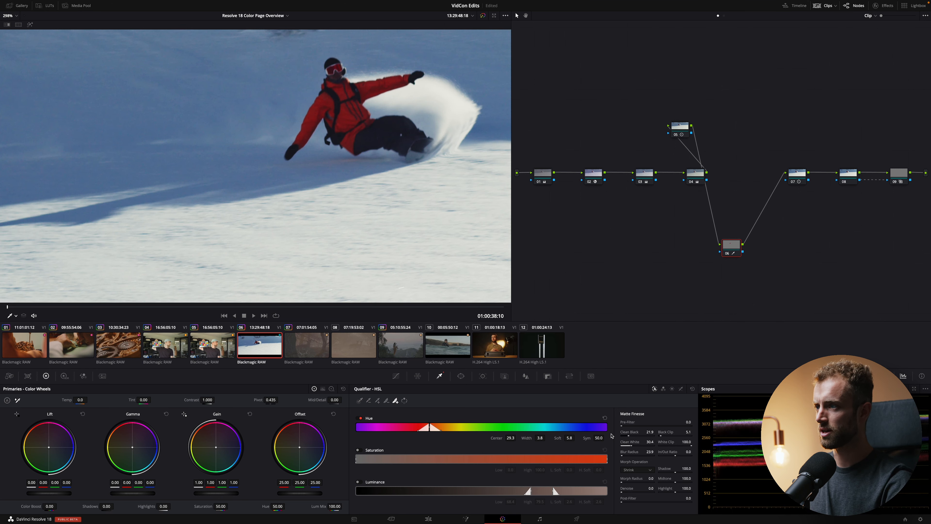
key(shift+h)
scroll(229, 233, down, 5)
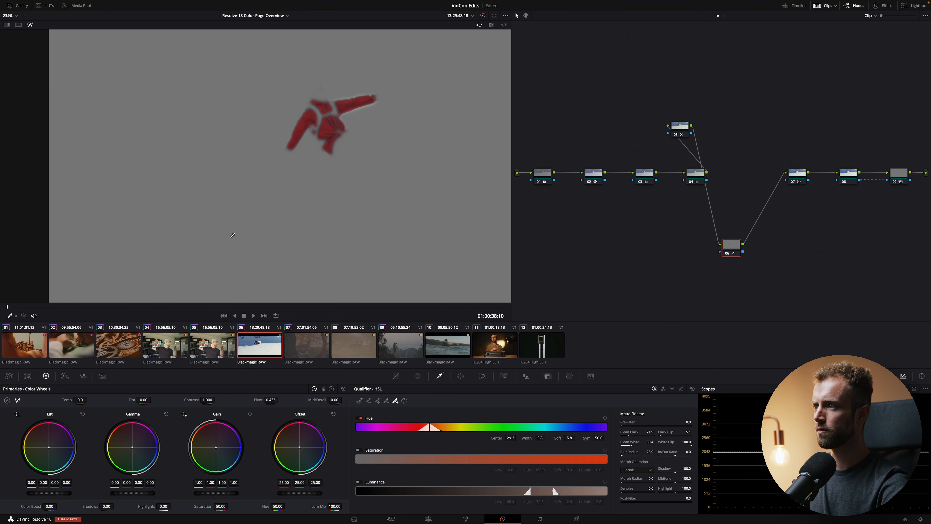
drag(72, 308, 2, 297)
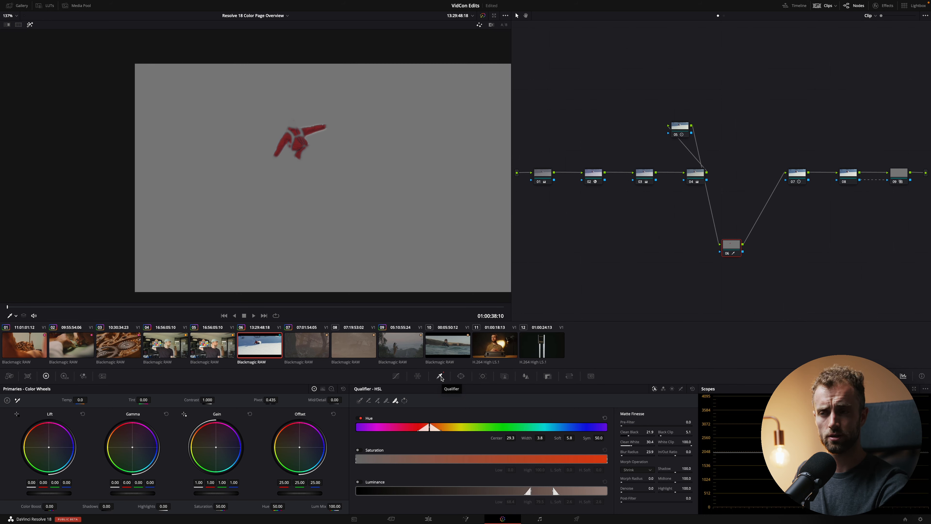
Reset all grading on node 06 and open the Color Warper, viewing its Chroma - Luma grids before returning to Hue - Saturation
right_click(726, 246)
click(727, 252)
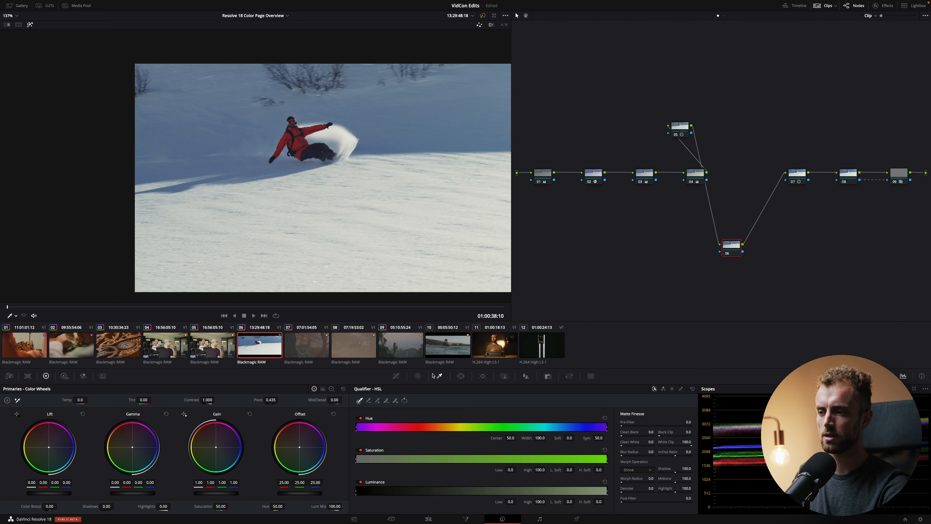
click(418, 376)
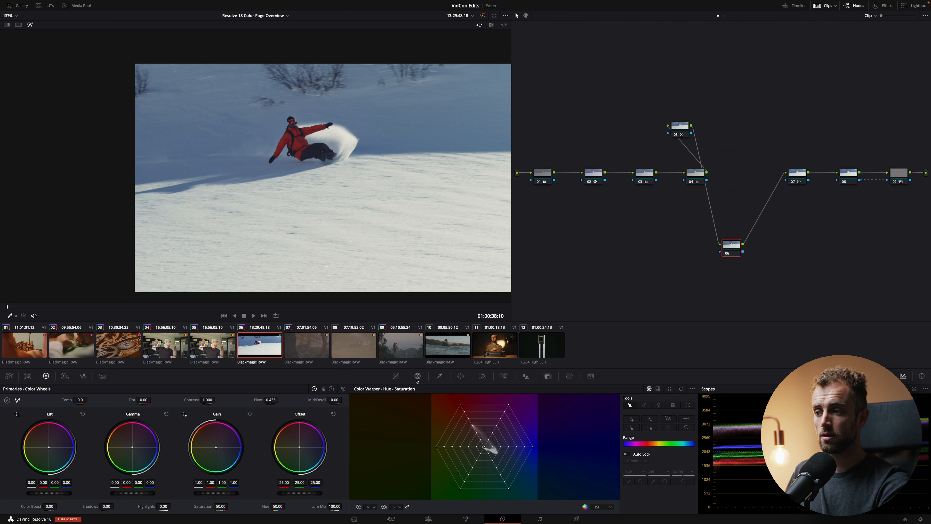
click(658, 388)
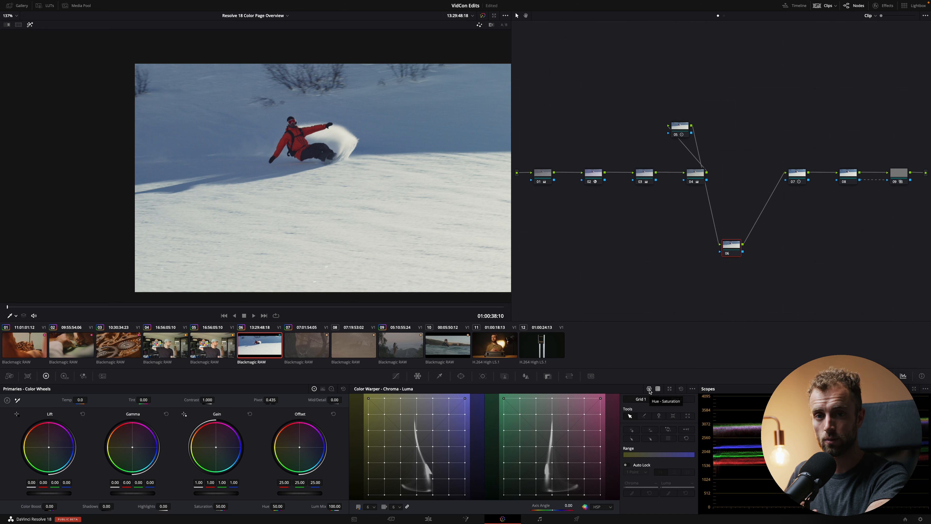
click(649, 389)
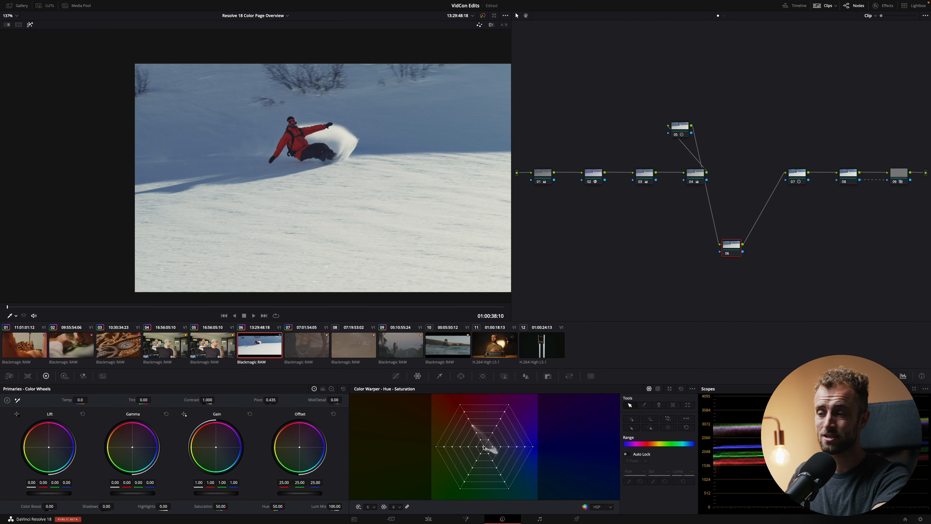
Try shifting the hue of the reds in the Color Warper's Hue - Saturation web, and reset the warper
click(477, 424)
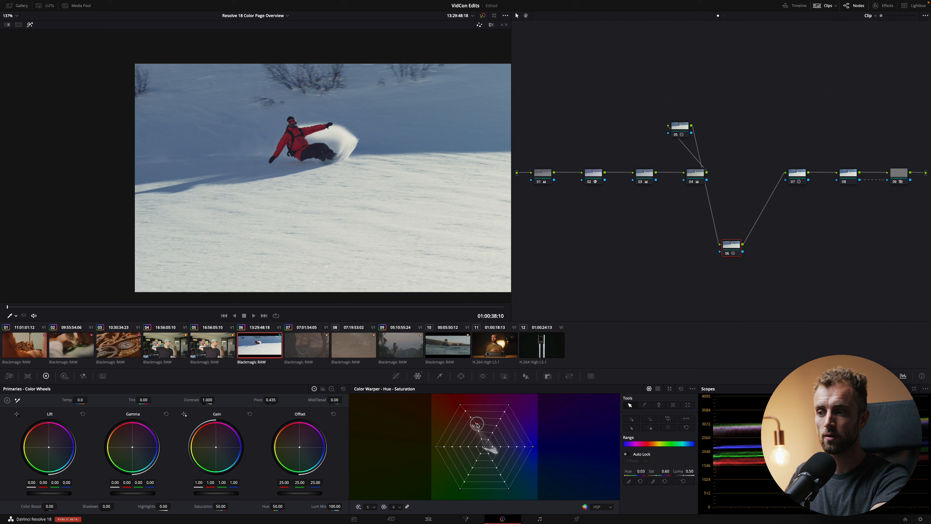
mouse_move(479, 425)
mouse_down()
mouse_move(468, 432)
mouse_move(465, 416)
mouse_move(460, 426)
mouse_move(470, 432)
mouse_up()
click(679, 389)
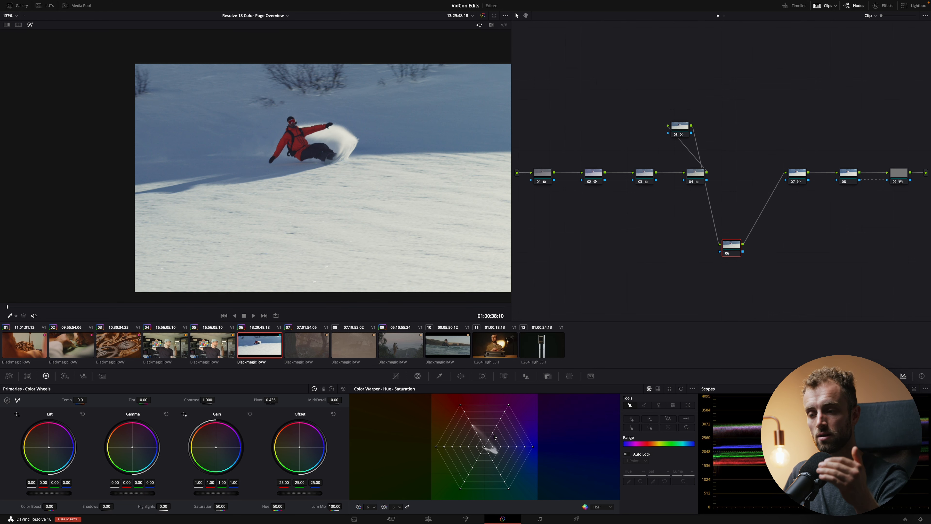
Warp the reds to Hue 0.01, Sat 0.84 and the blues to Hue 0.38, Sat 0.74, and switch the scopes to Vectorscope
drag(472, 426, 468, 418)
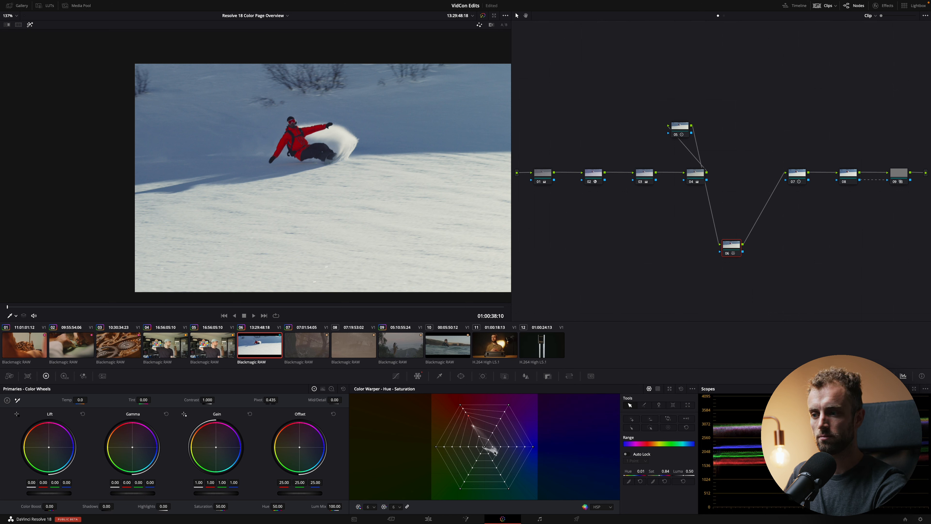
mouse_move(499, 448)
mouse_down()
mouse_move(523, 452)
mouse_move(514, 458)
mouse_up()
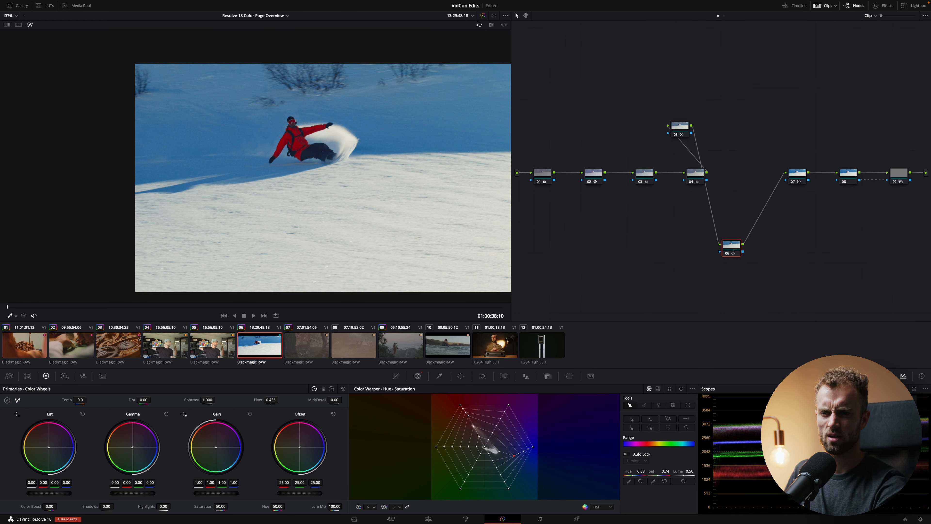
click(882, 388)
click(888, 411)
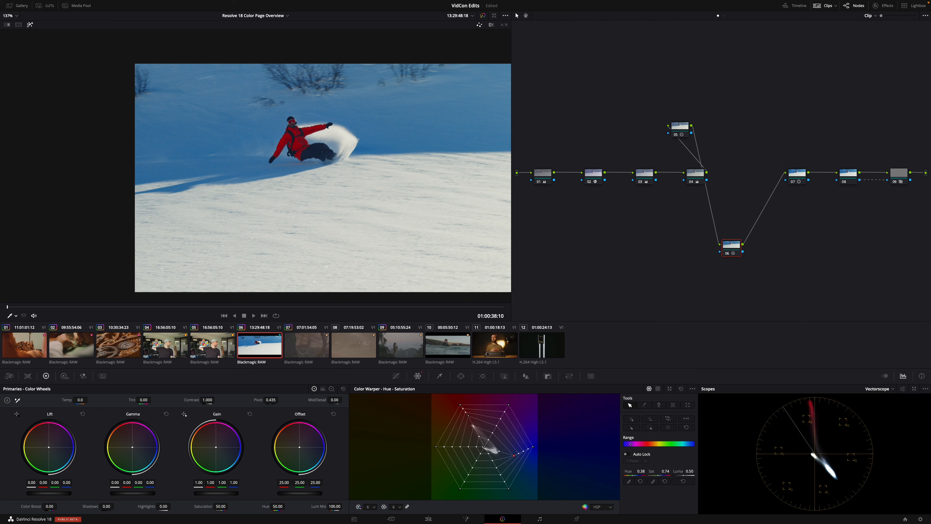
Reset the Color Warper and switch the scopes to Parade and back to Waveform
click(681, 389)
click(881, 388)
click(888, 399)
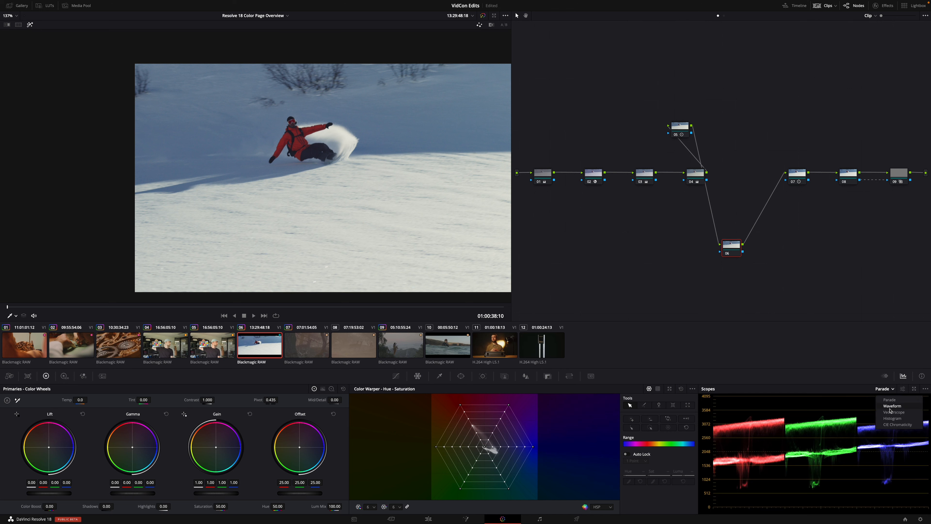
click(891, 406)
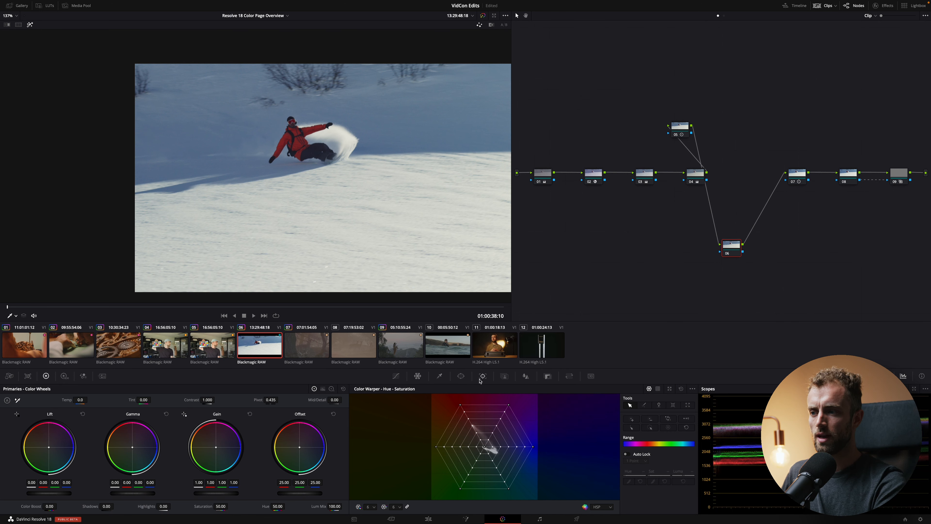
Open the Magic Mask palette, select clip 11 of the man behind the metal case, and fit the image to the viewer
click(504, 376)
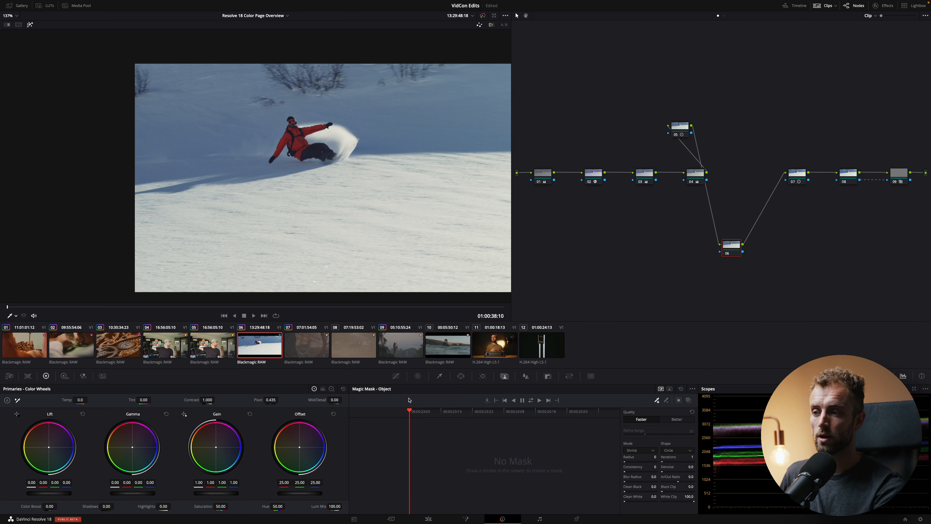
click(483, 362)
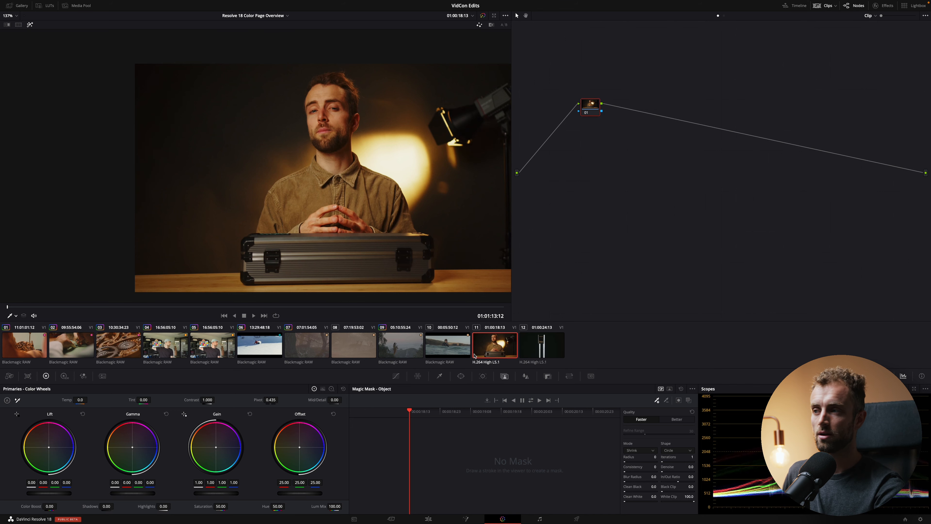
scroll(347, 206, down, 2)
click(14, 16)
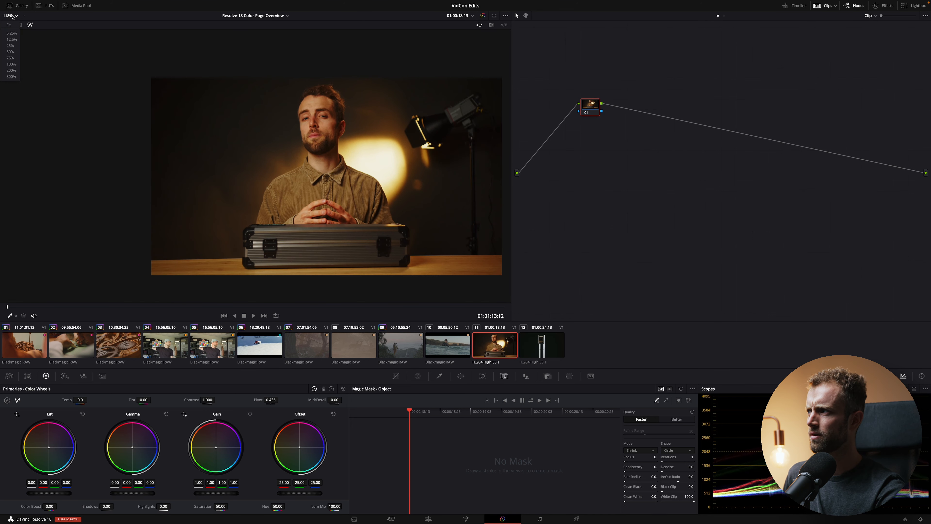
click(11, 26)
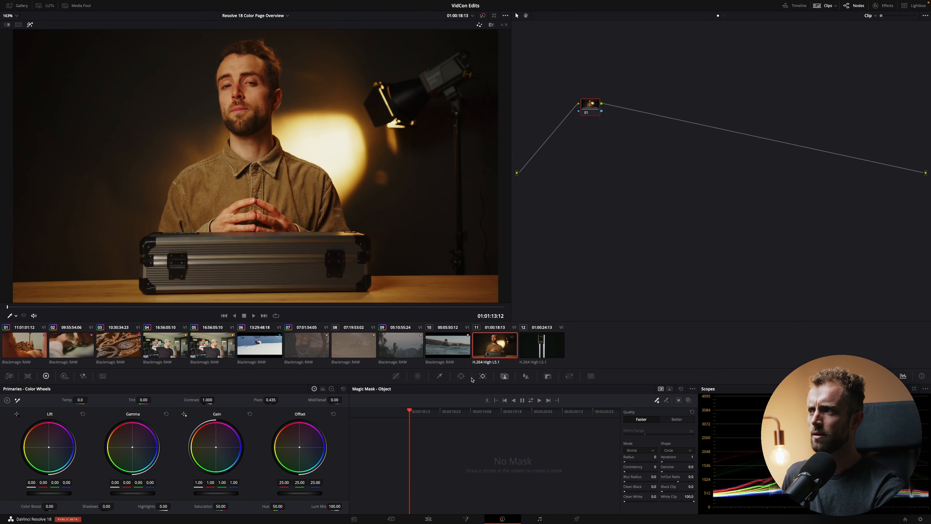
Switch the Magic Mask of clip 11 to Person mode and play and scrub the clip to the yellow title behind the man
click(670, 389)
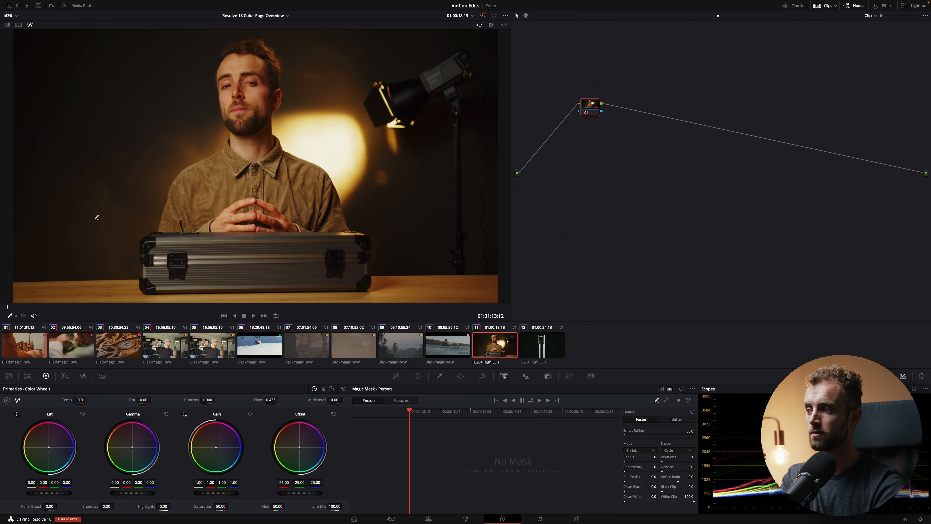
key(space)
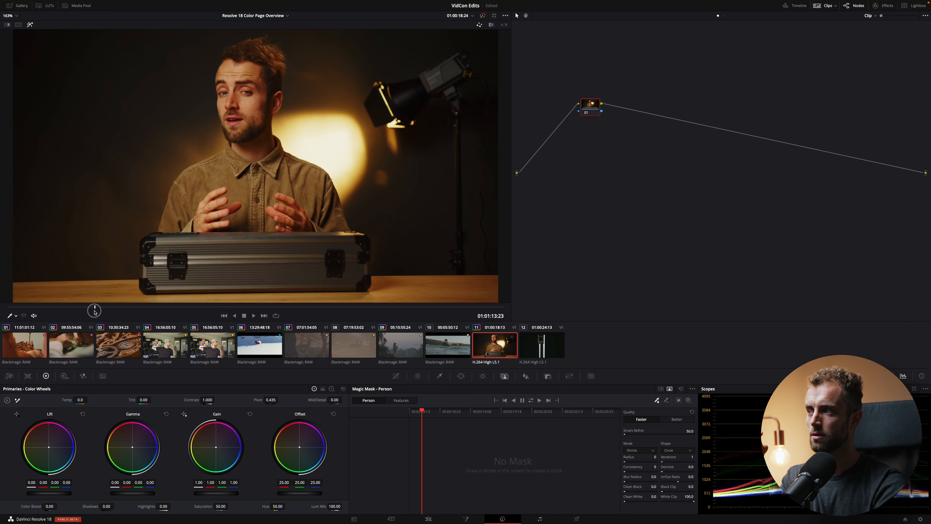
drag(292, 320, 459, 318)
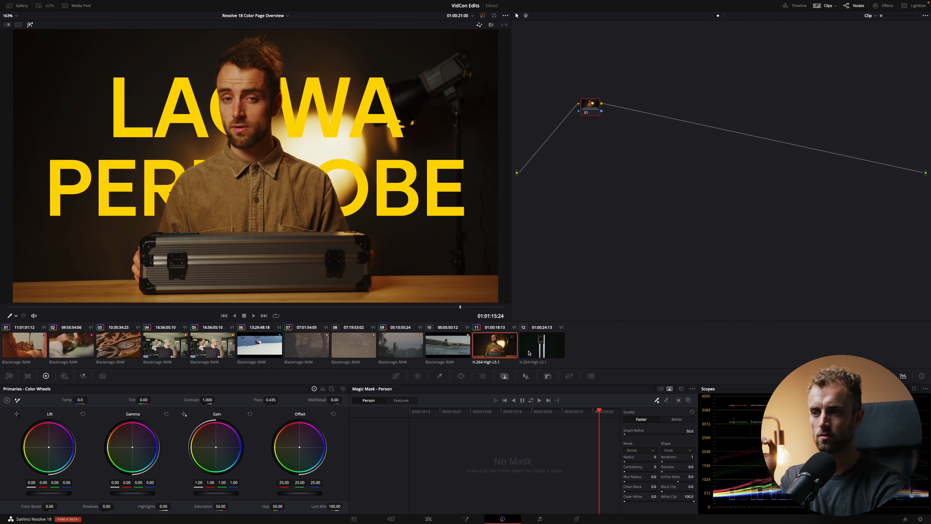
Preview clip 12 of the metal device and mask the device in Object mode with three vertical strokes over its head and stem
click(541, 346)
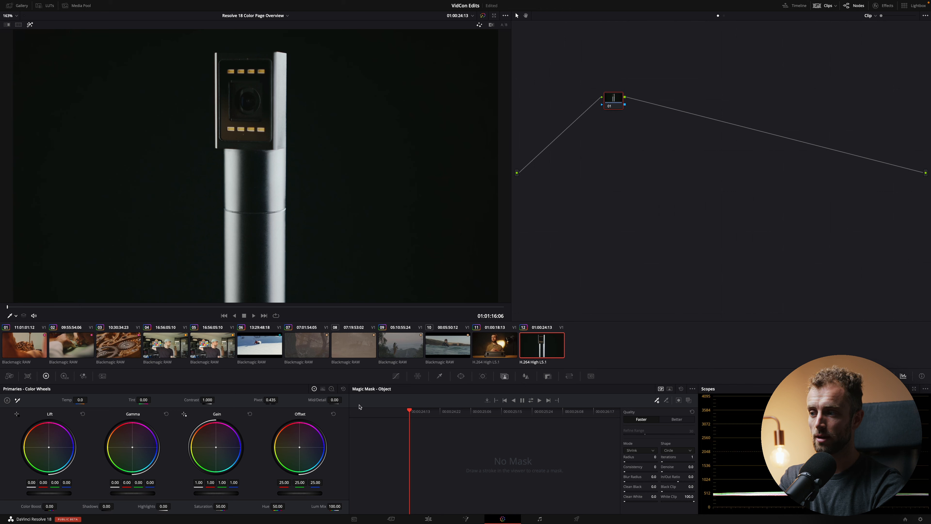
drag(76, 308, 415, 305)
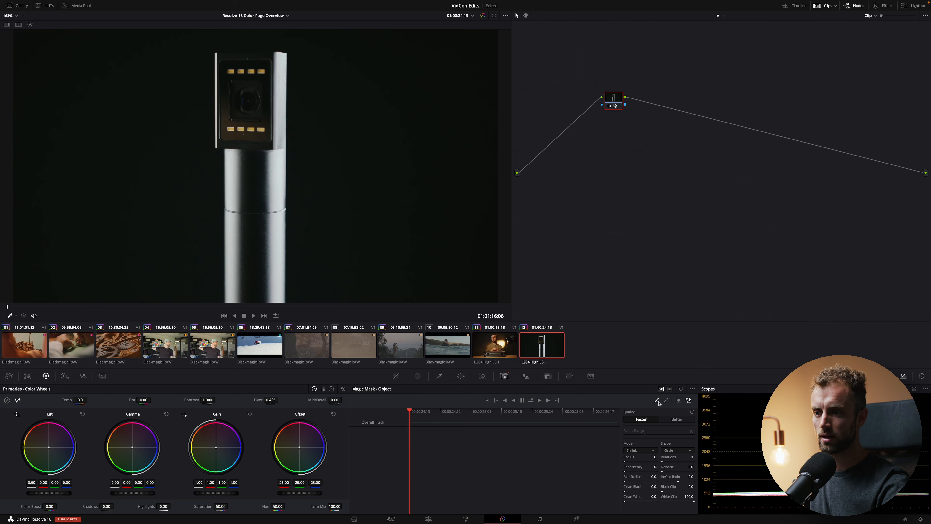
drag(259, 89, 261, 117)
drag(247, 159, 246, 191)
drag(254, 106, 255, 233)
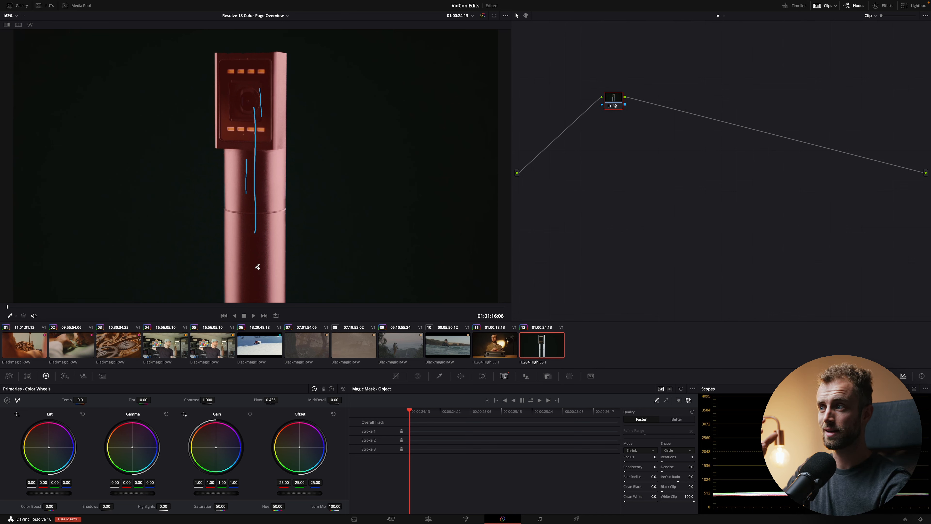
Return to clip 11 and mask the man with one Person stroke running from his face down to his chest
click(494, 346)
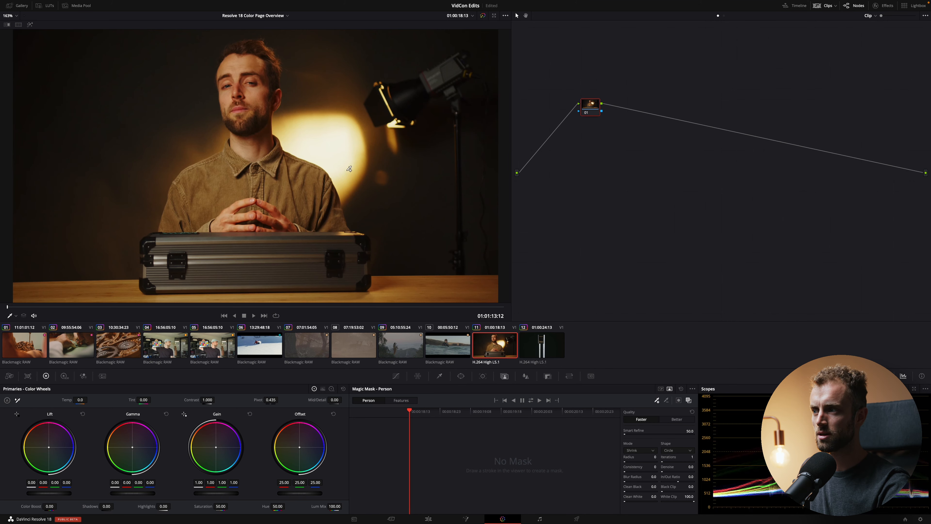
drag(255, 85, 252, 189)
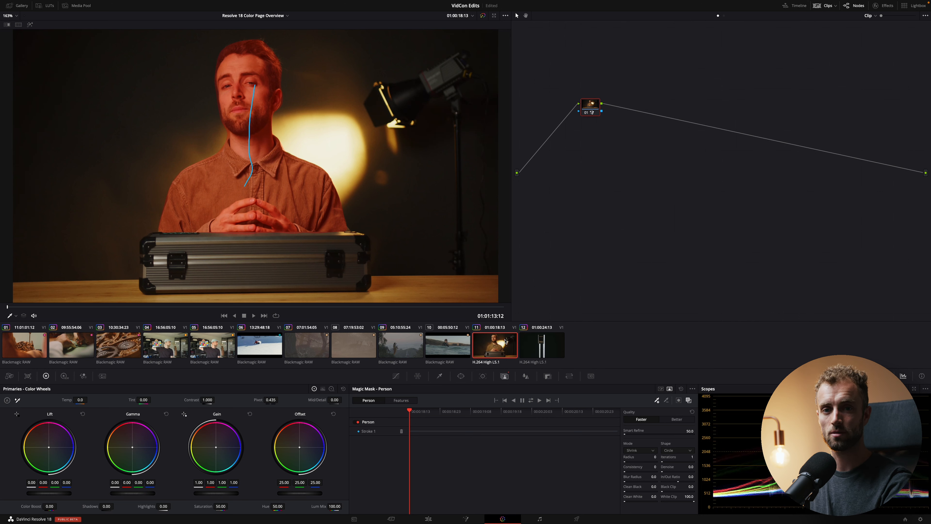
Open the Blur palette, select clip 03 of the gears, and add a serial node after node 08, placed below the node chain
click(526, 377)
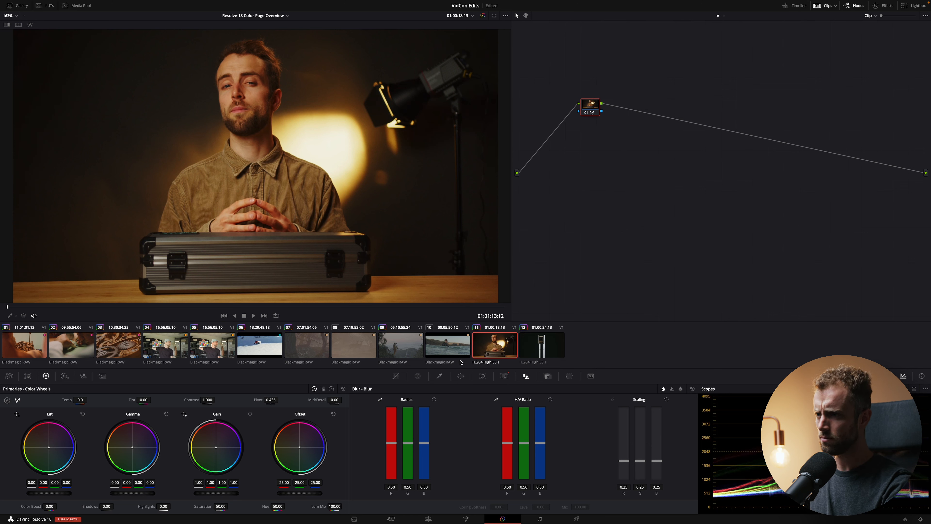
click(141, 350)
click(898, 179)
key(alt+s)
drag(534, 196, 545, 238)
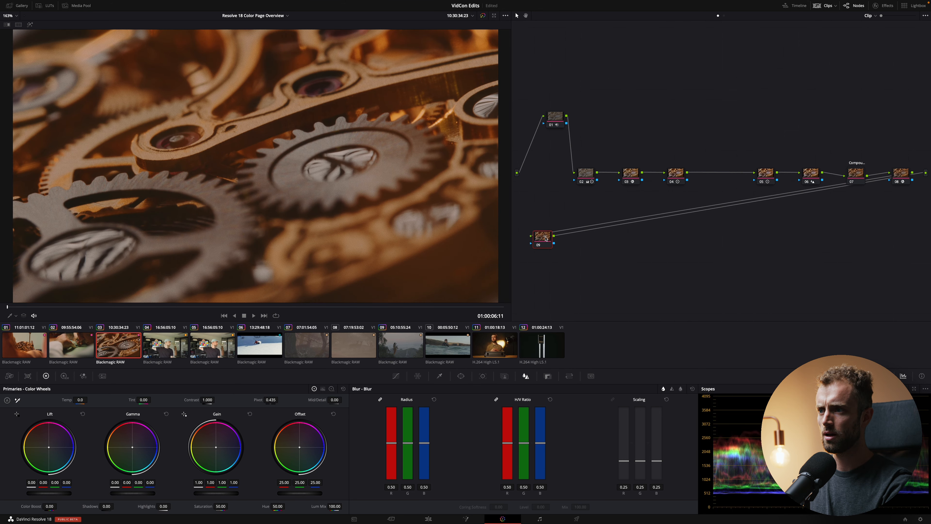
Set the linked blur radius of node 09 to 0.48, raise it to 0.58, and disable the node
drag(427, 487, 426, 488)
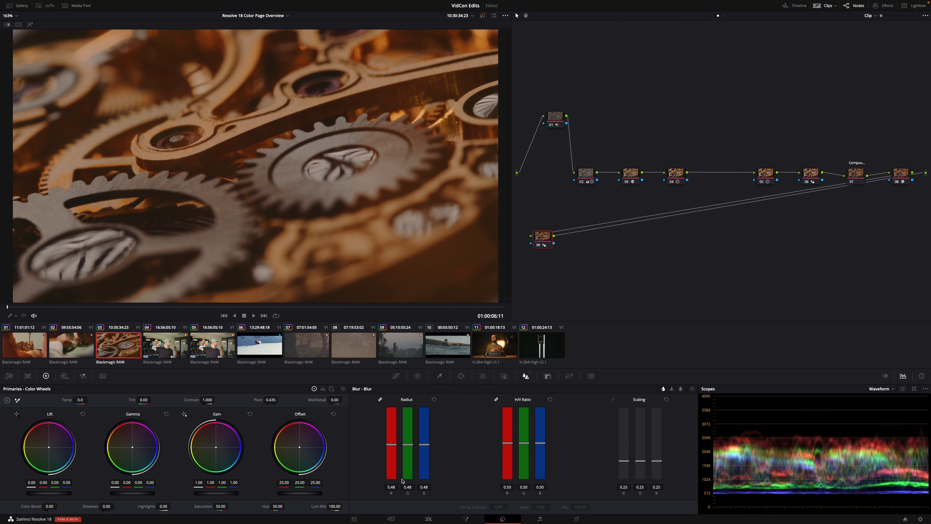
drag(432, 490, 427, 486)
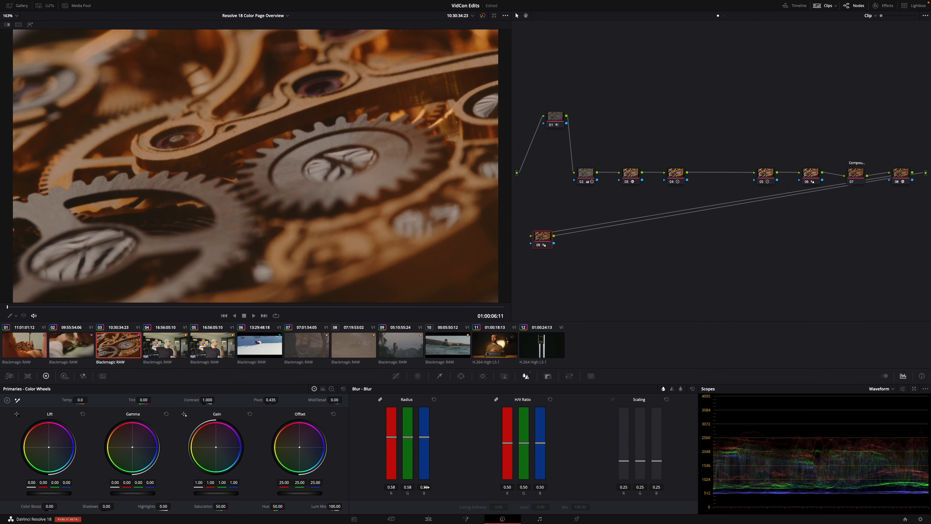
key(ctrl+d)
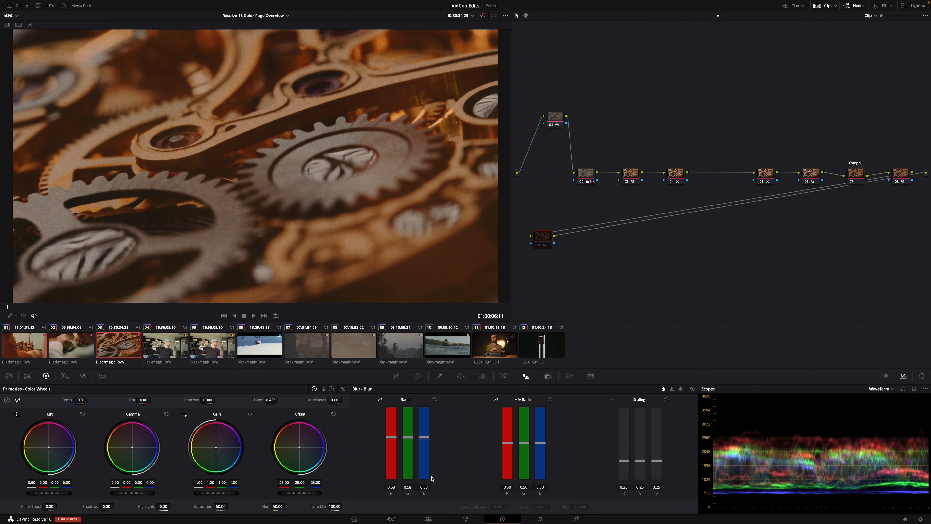
Reset node 09, push its gamma toward red to 0.39, and weaken the tint by lowering the Key Output gain in the Key palette
click(547, 376)
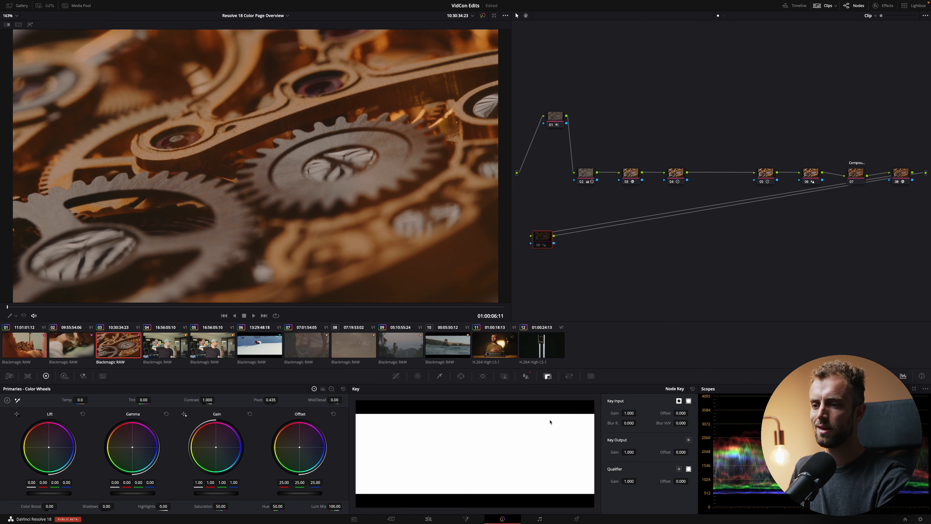
right_click(552, 243)
drag(552, 243, 642, 261)
drag(133, 446, 133, 429)
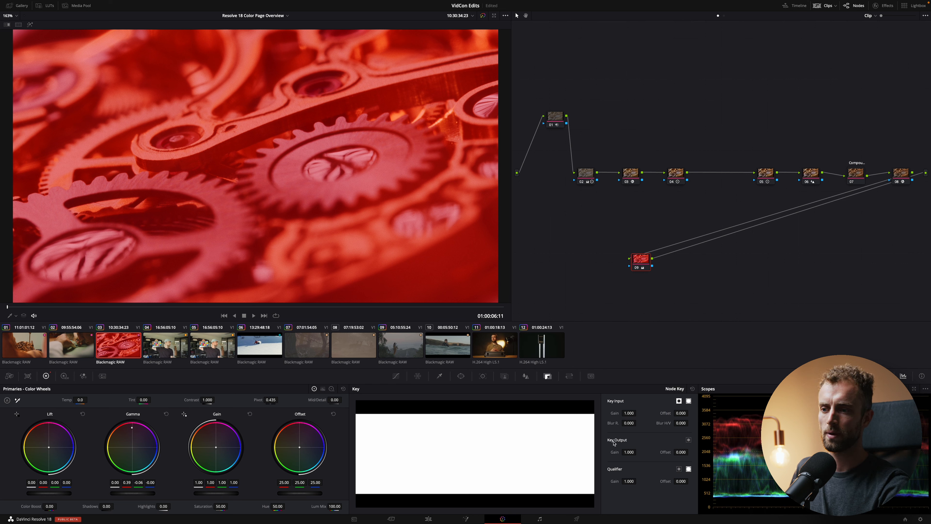
drag(636, 452, 398, 451)
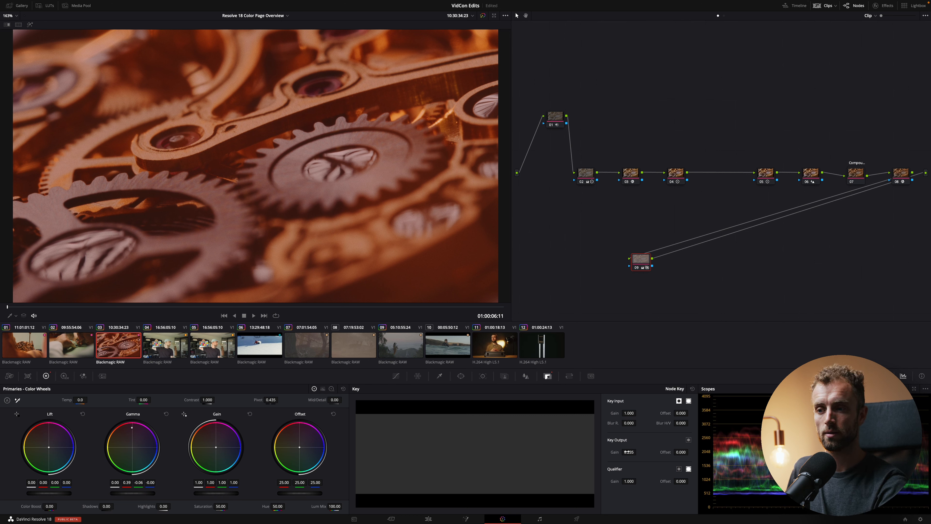
Reset the grade of node 09, open the Sizing palette in Input Sizing mode, and bring up the viewer's context options
right_click(647, 260)
click(569, 376)
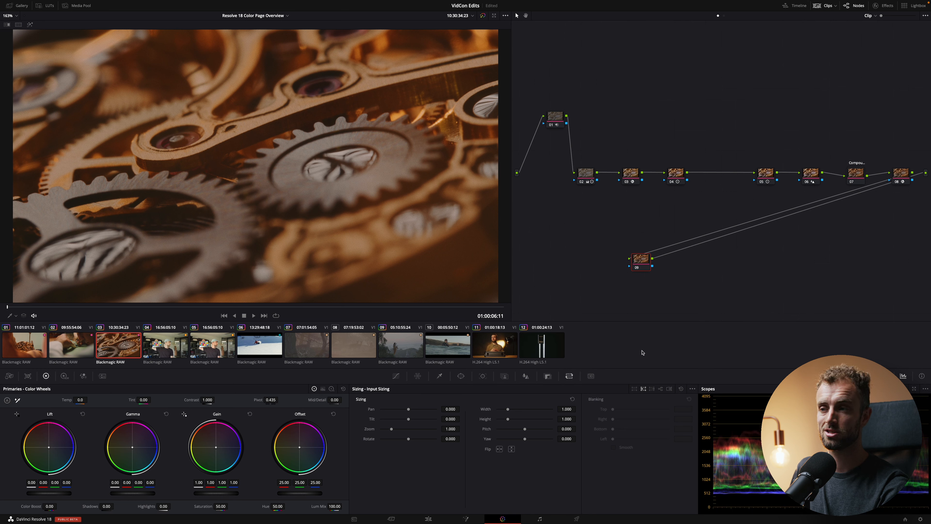
right_click(422, 165)
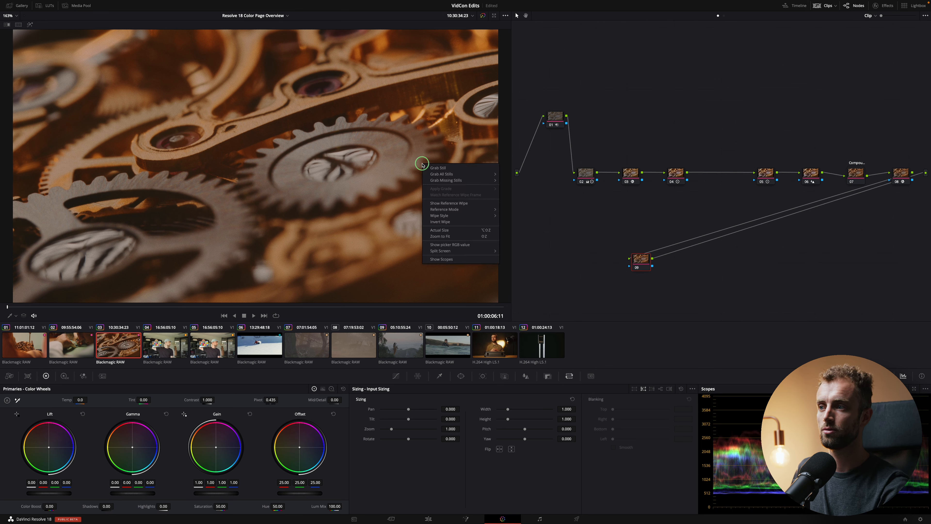
Show the stills gallery, look over the available scope types, and display the clip and system Info
click(18, 6)
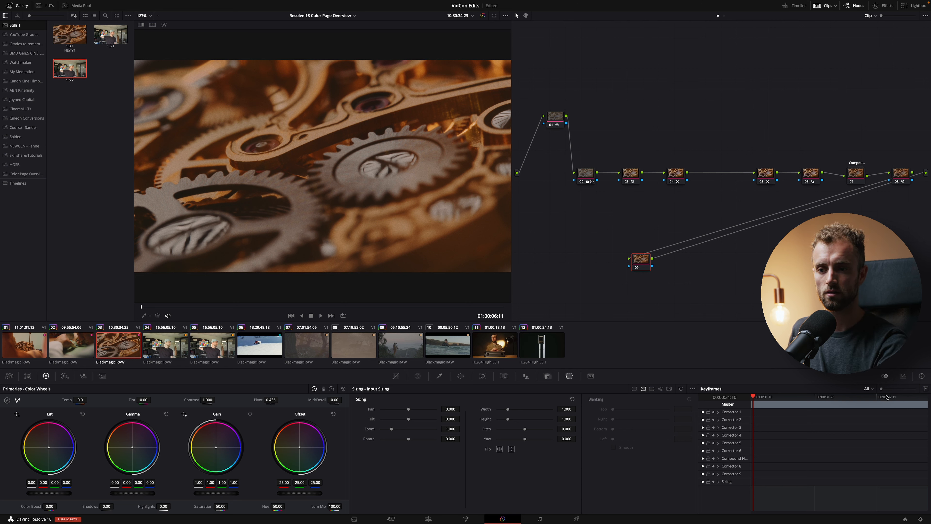
click(904, 378)
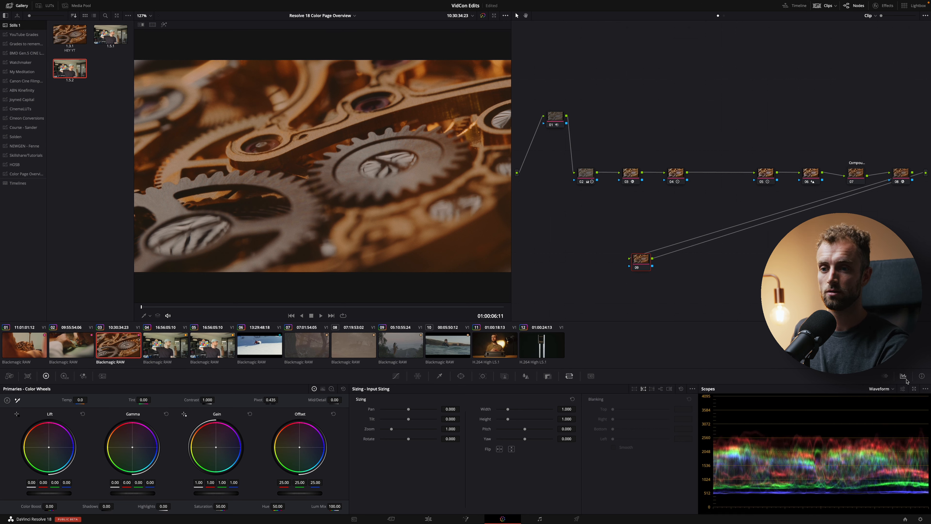
click(885, 389)
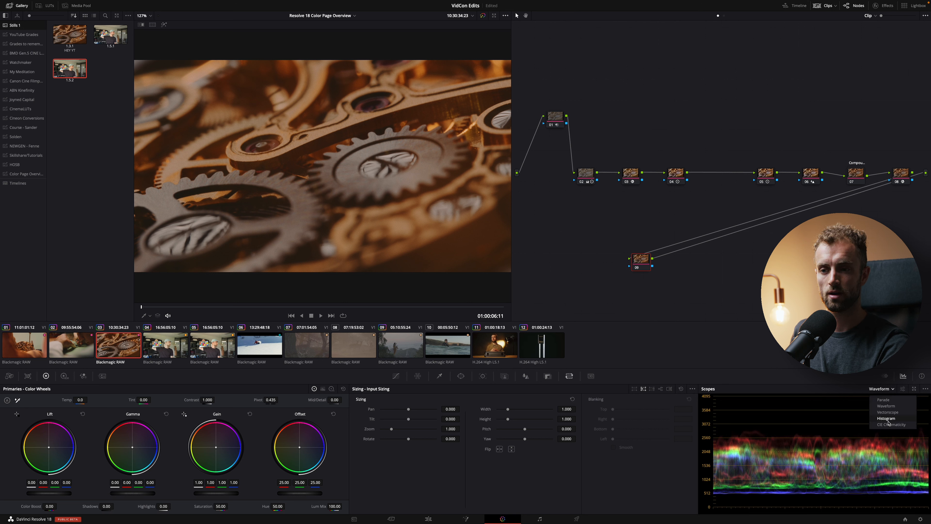
click(889, 367)
click(922, 375)
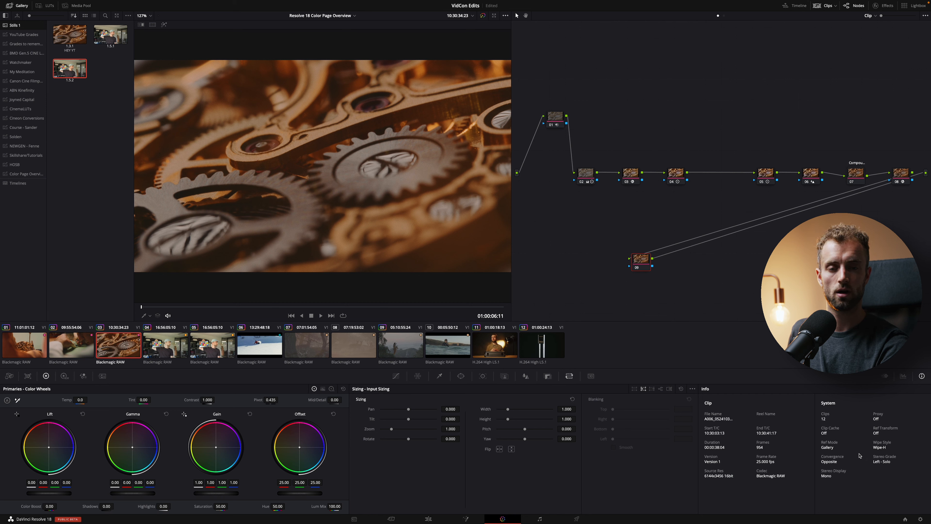